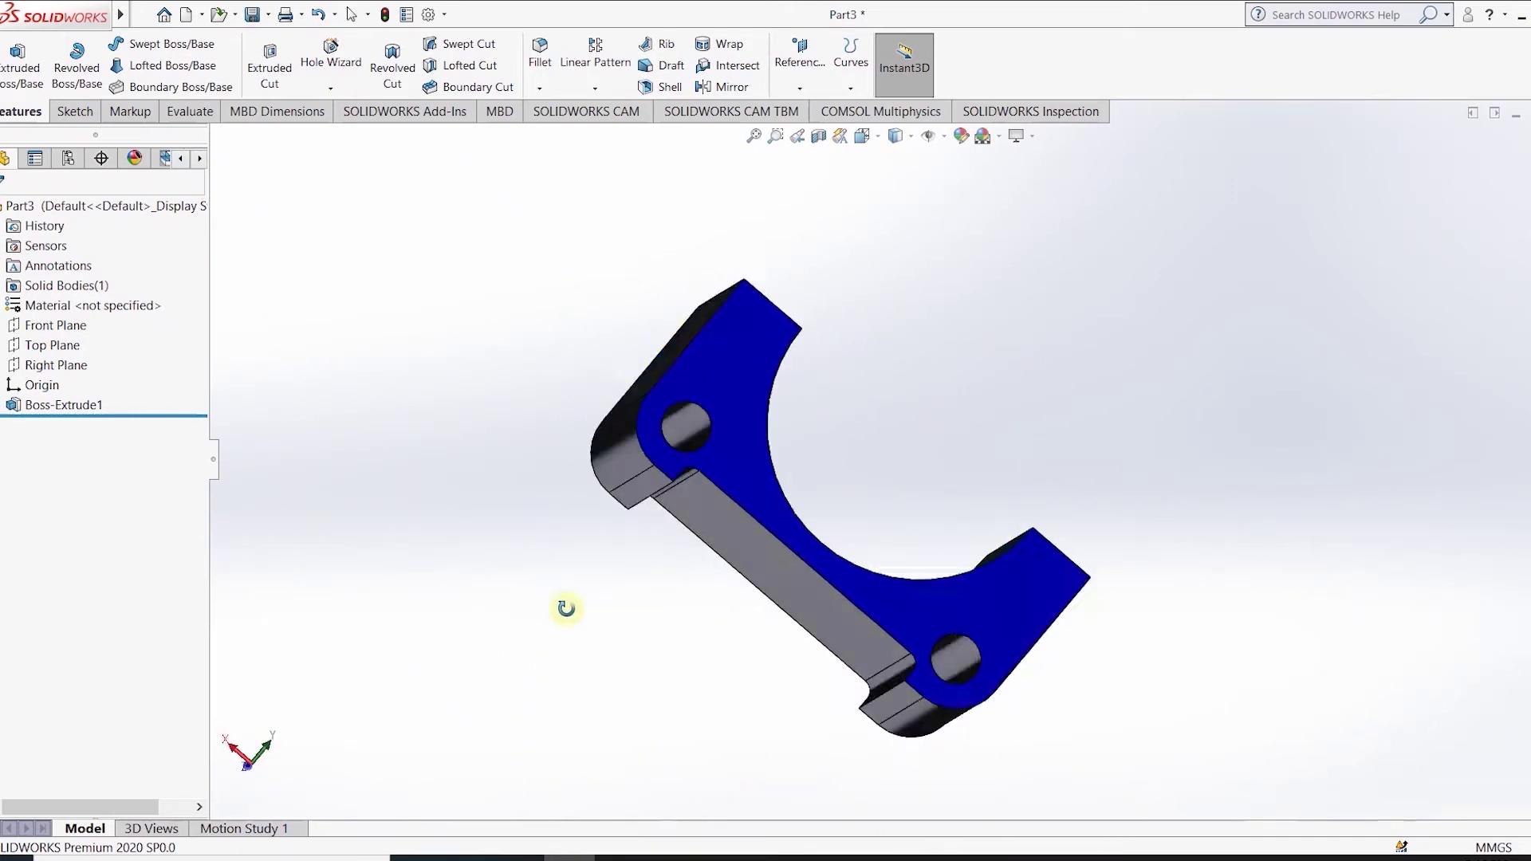
Show the finished blue bracket in isometric view.
key("ctrl+7")
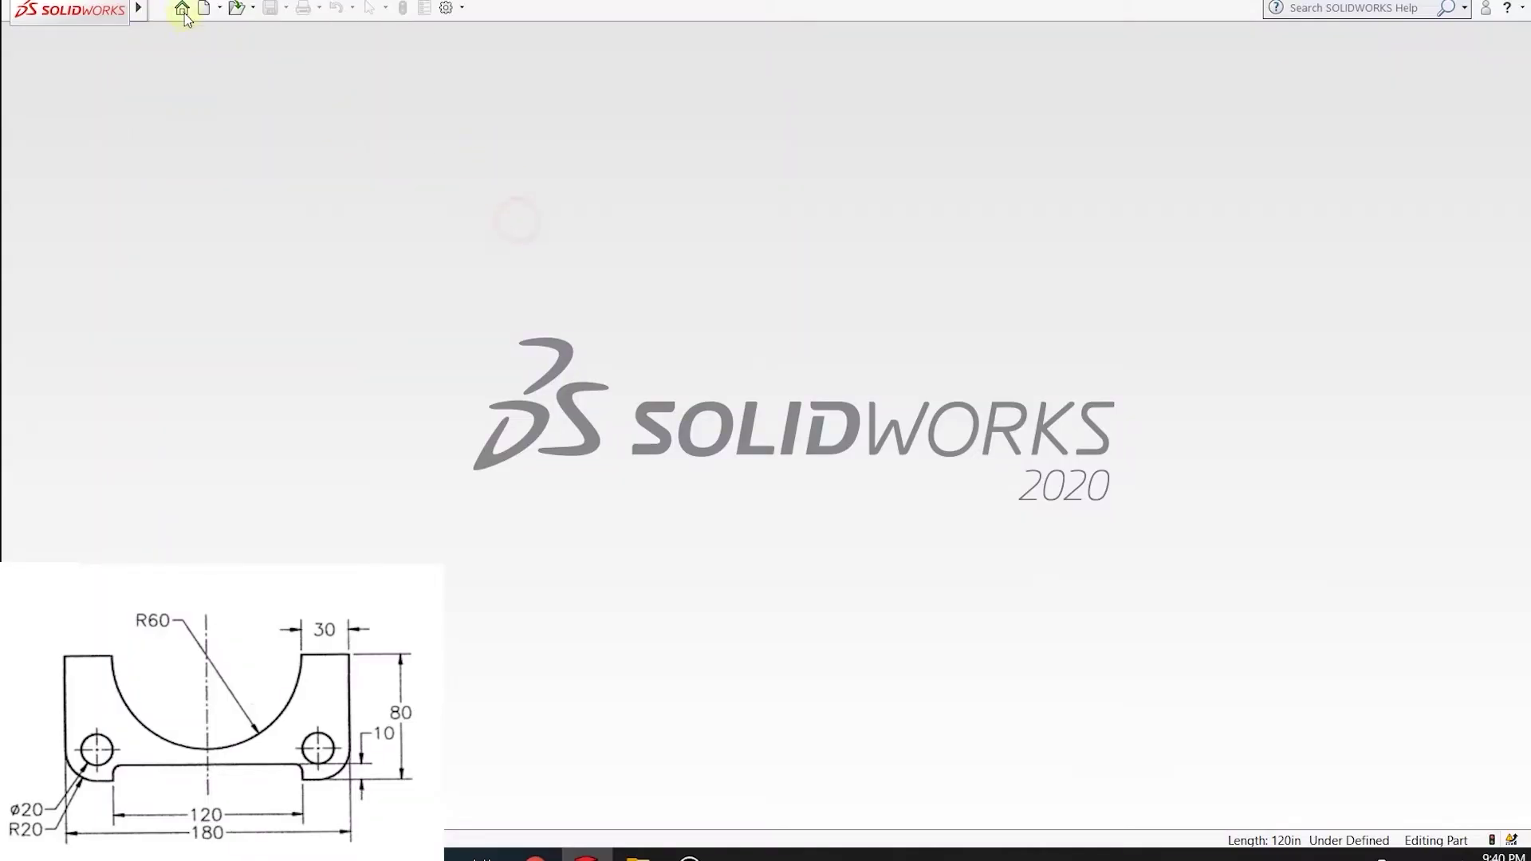
Create a new part from the Welcome window and set its document units to MMGS.
left_click(183, 16)
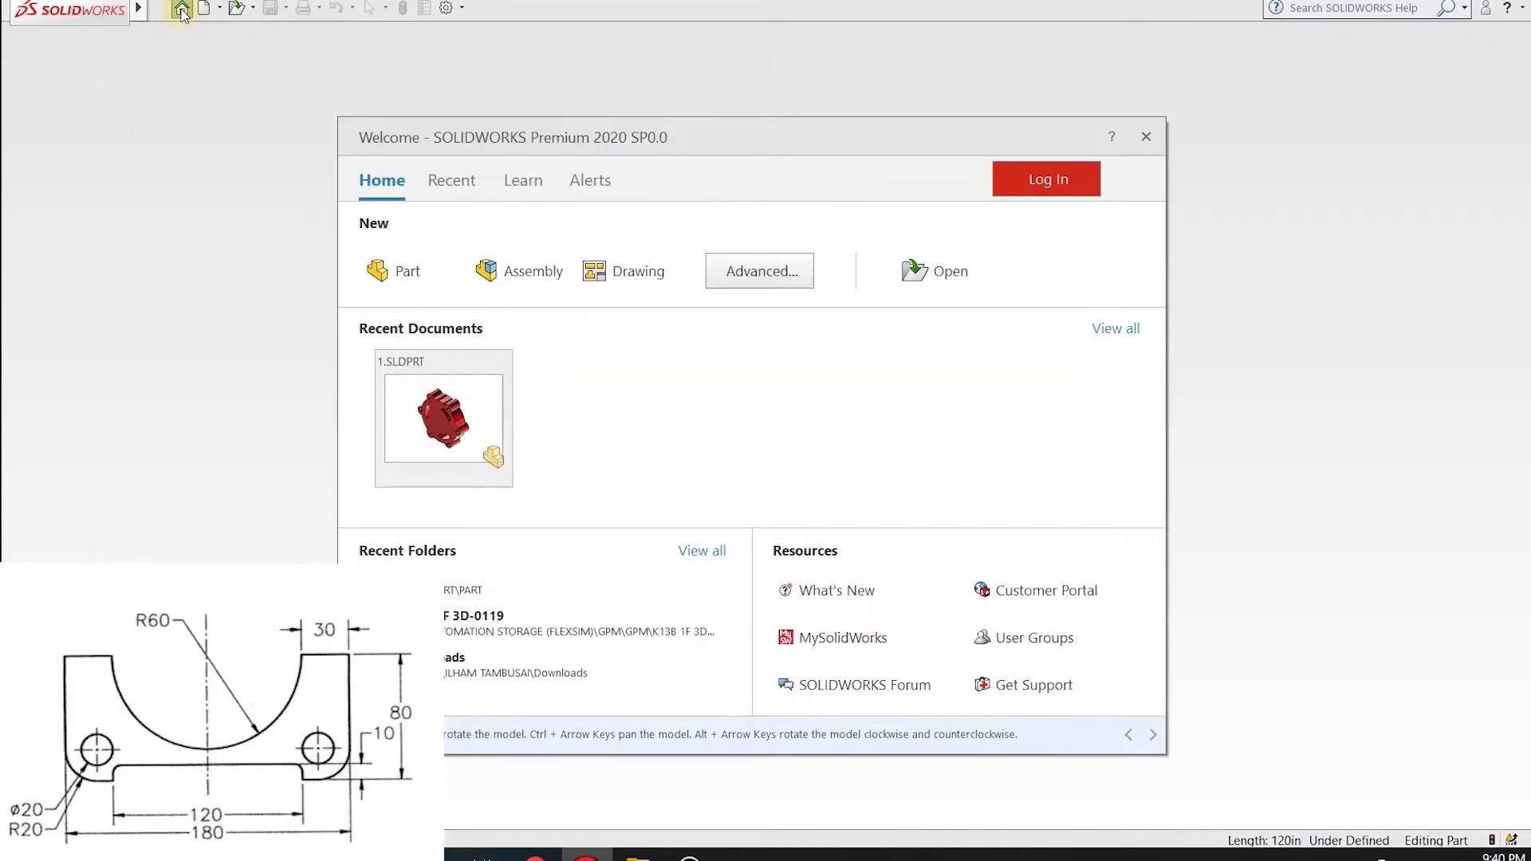
left_click(410, 279)
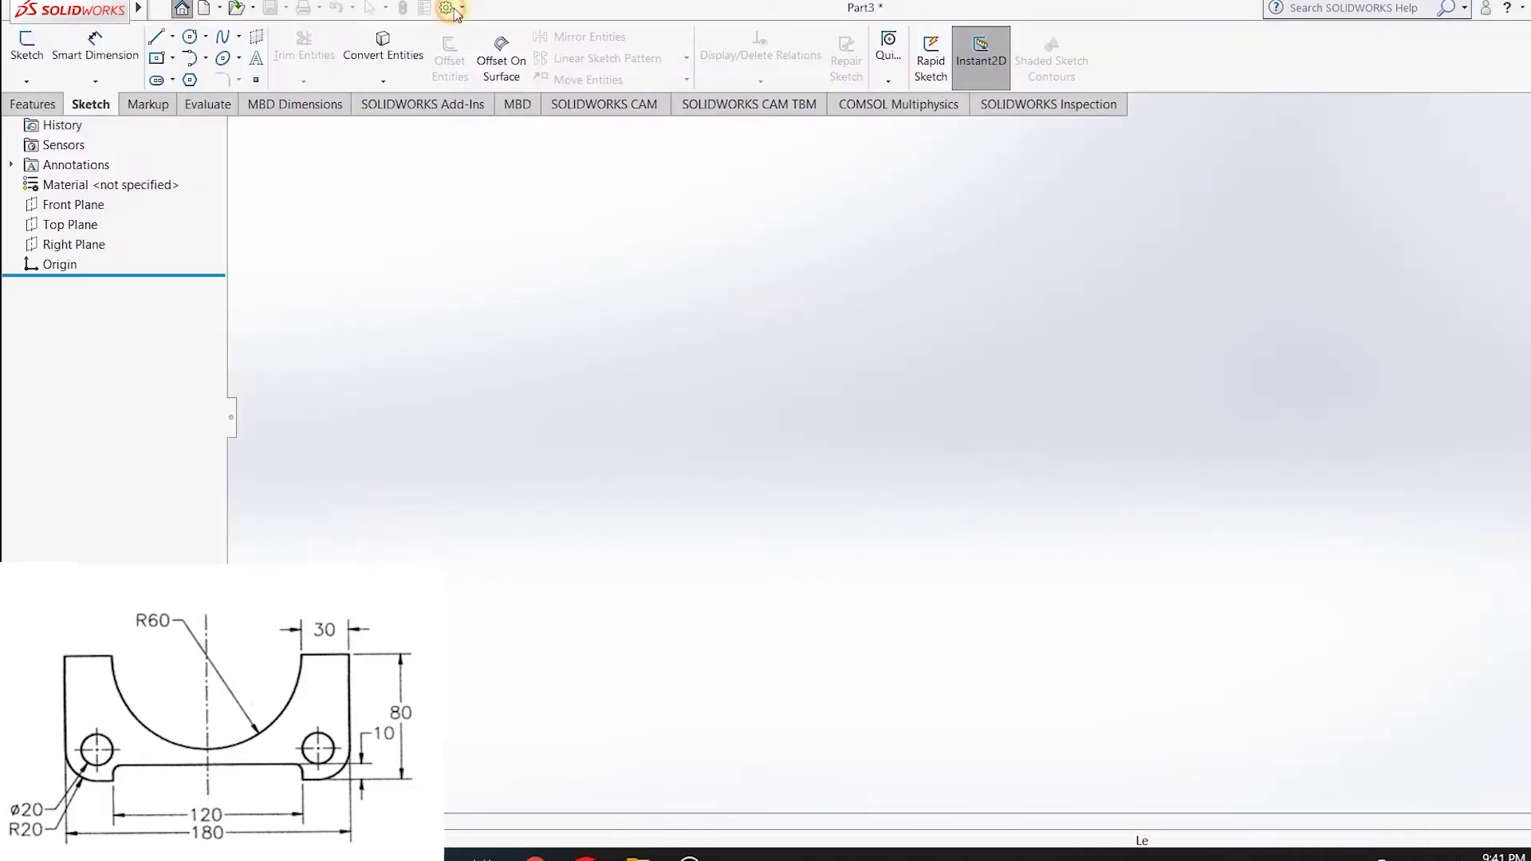
left_click(452, 10)
left_click(556, 139)
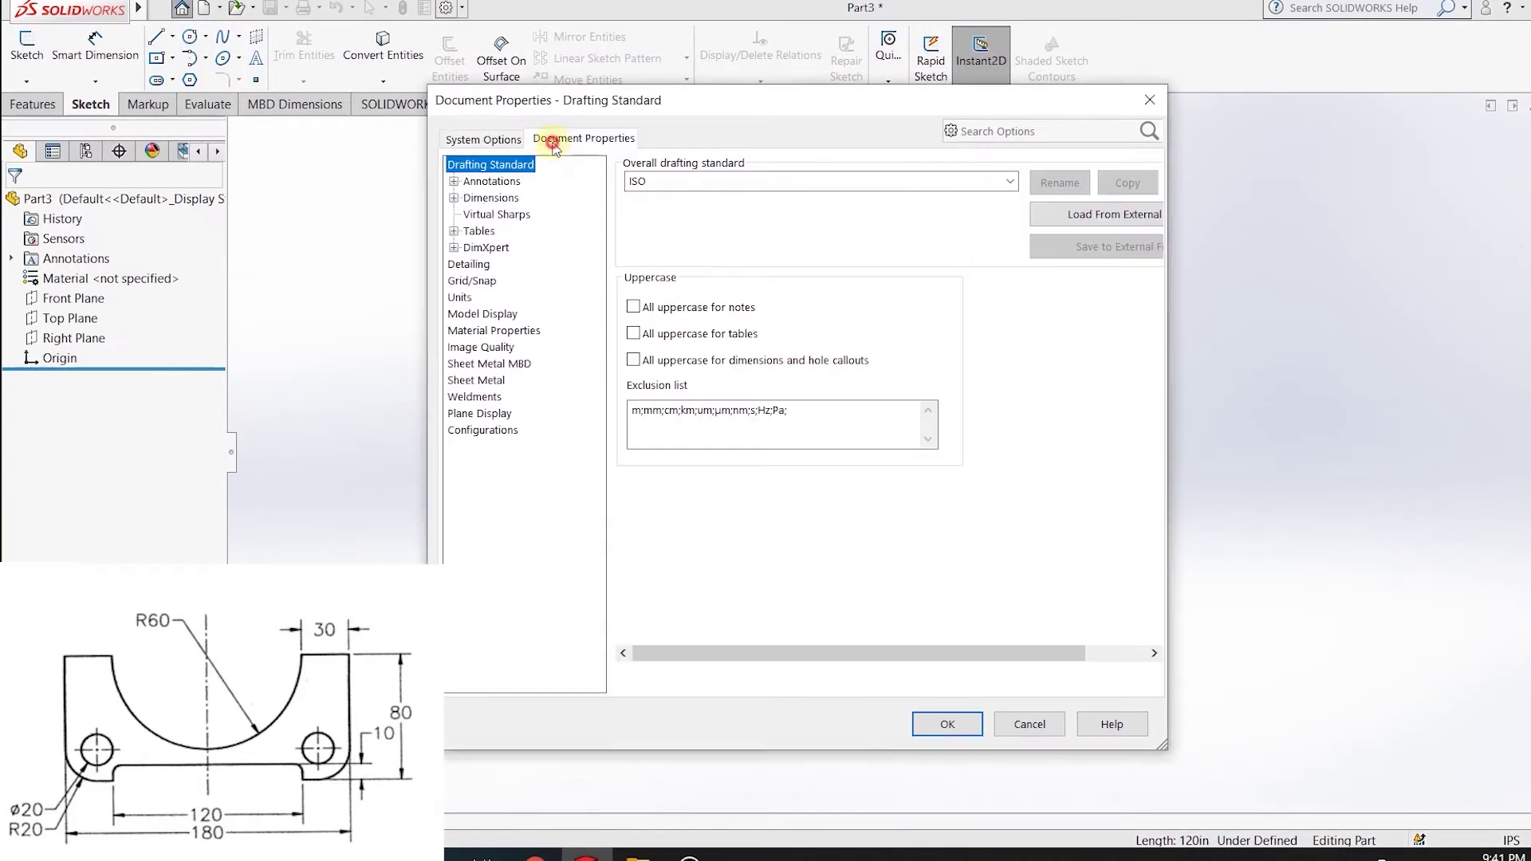
left_click(460, 298)
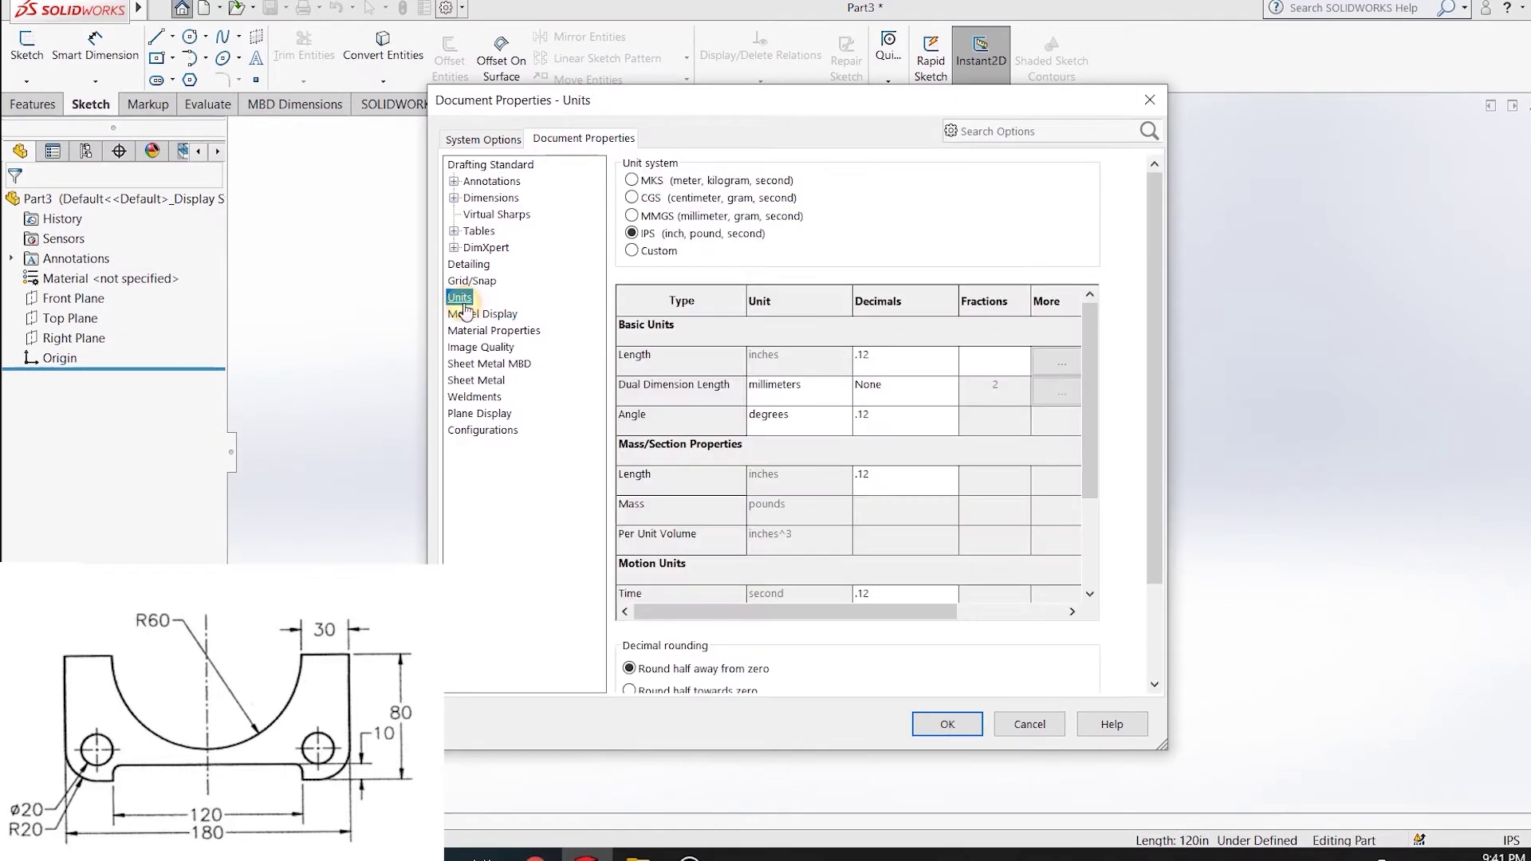
left_click(656, 217)
left_click(946, 723)
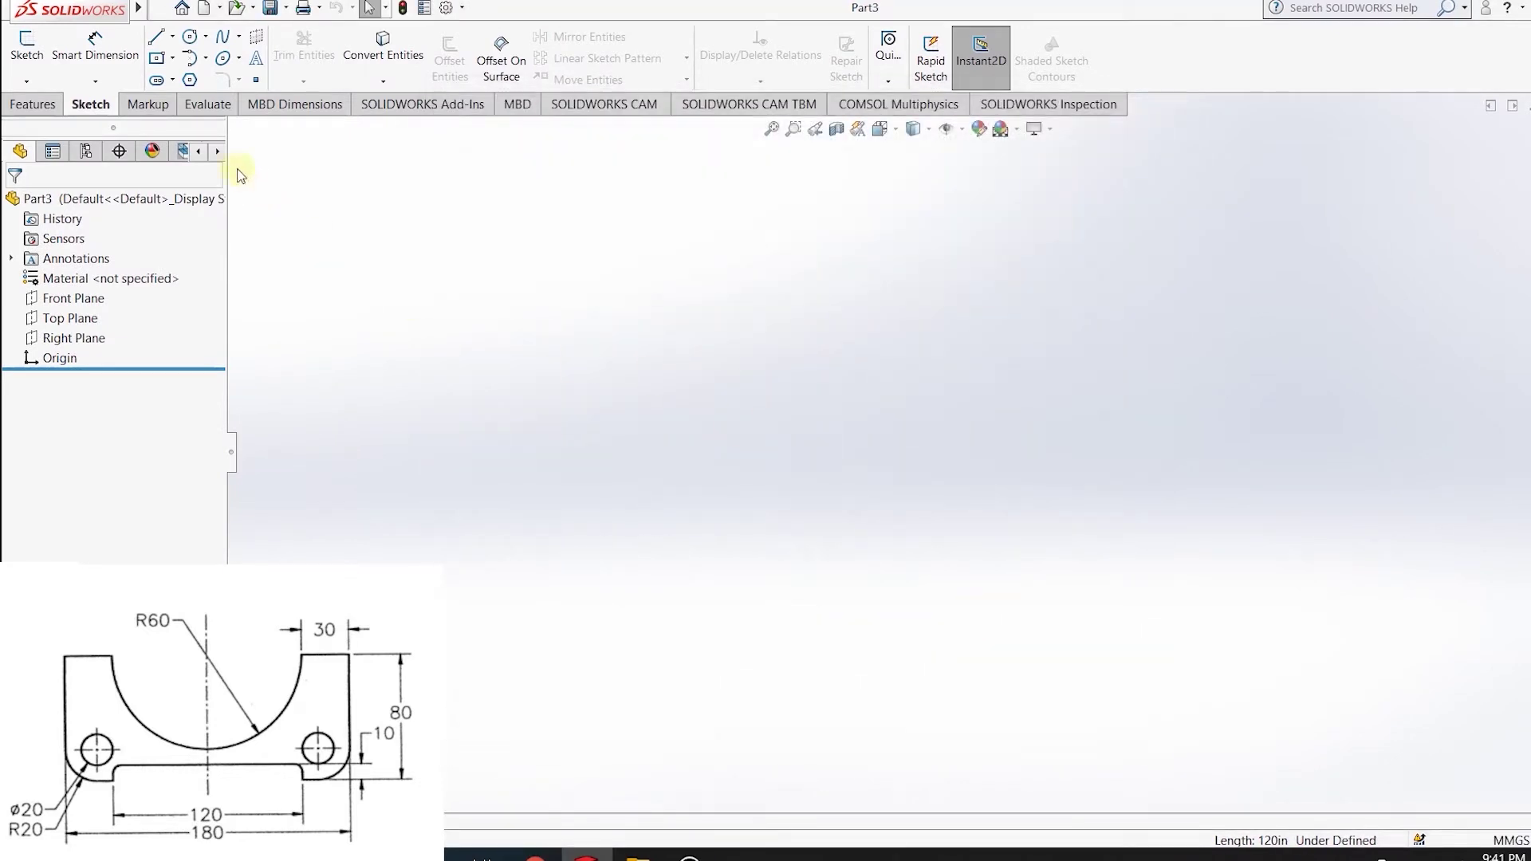
left_click(28, 44)
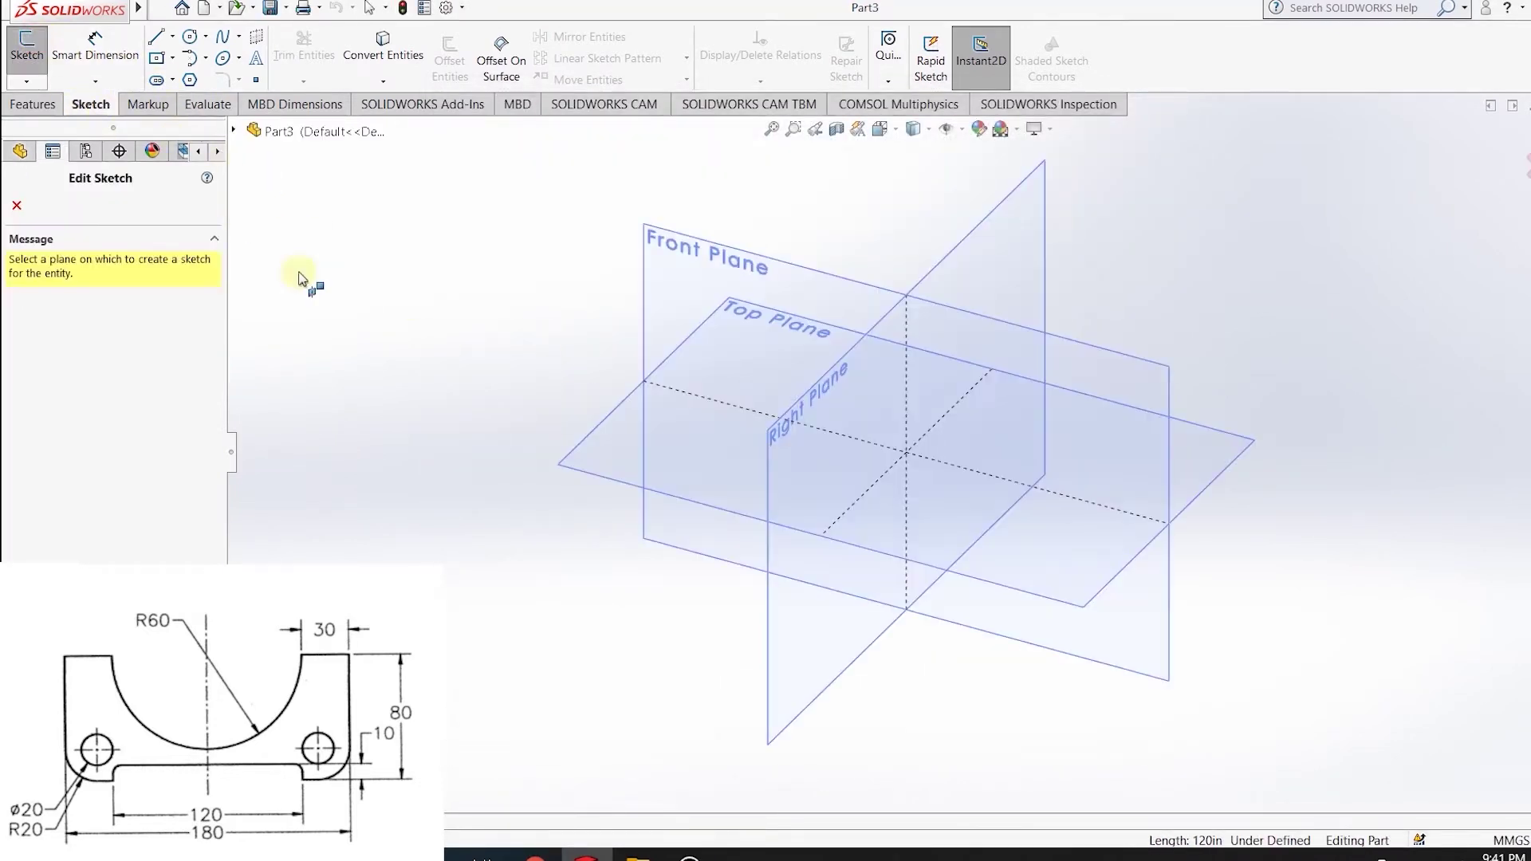
On the Front Plane, sketch a circle centred at the origin.
left_click(765, 267)
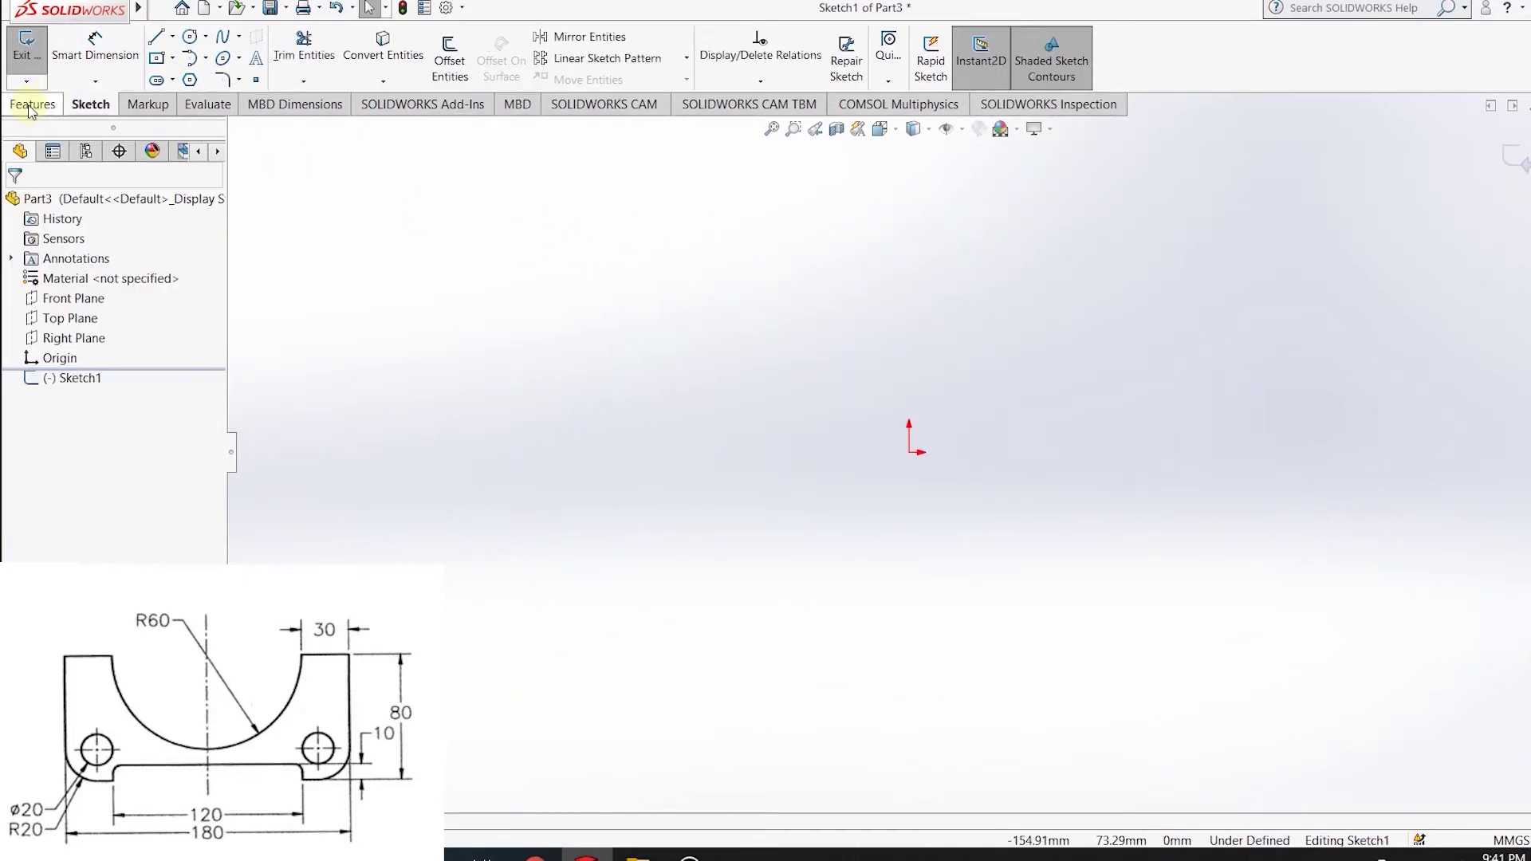
left_click(190, 36)
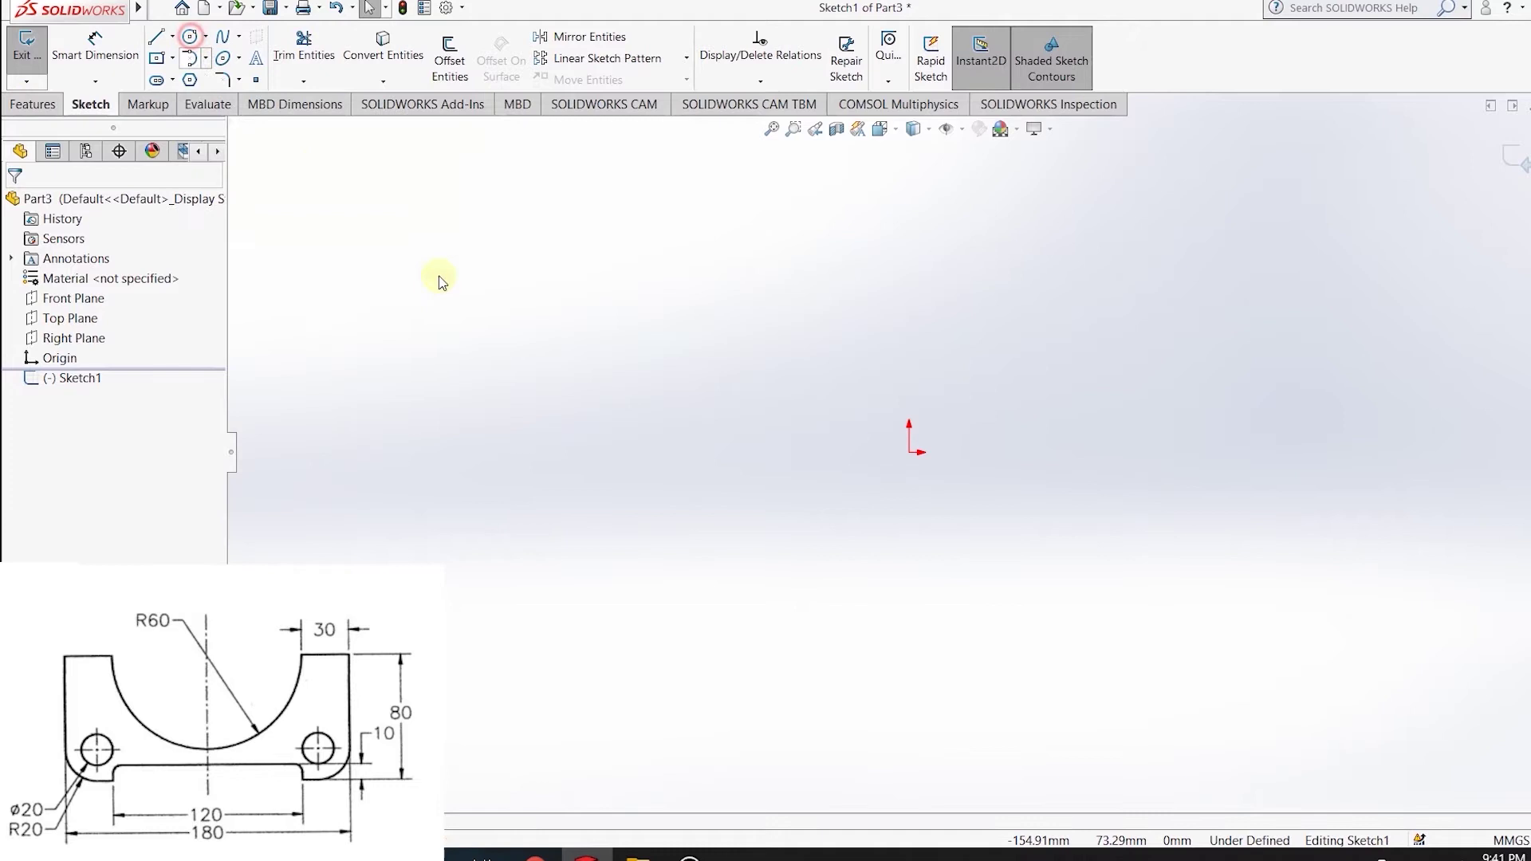
left_click(910, 454)
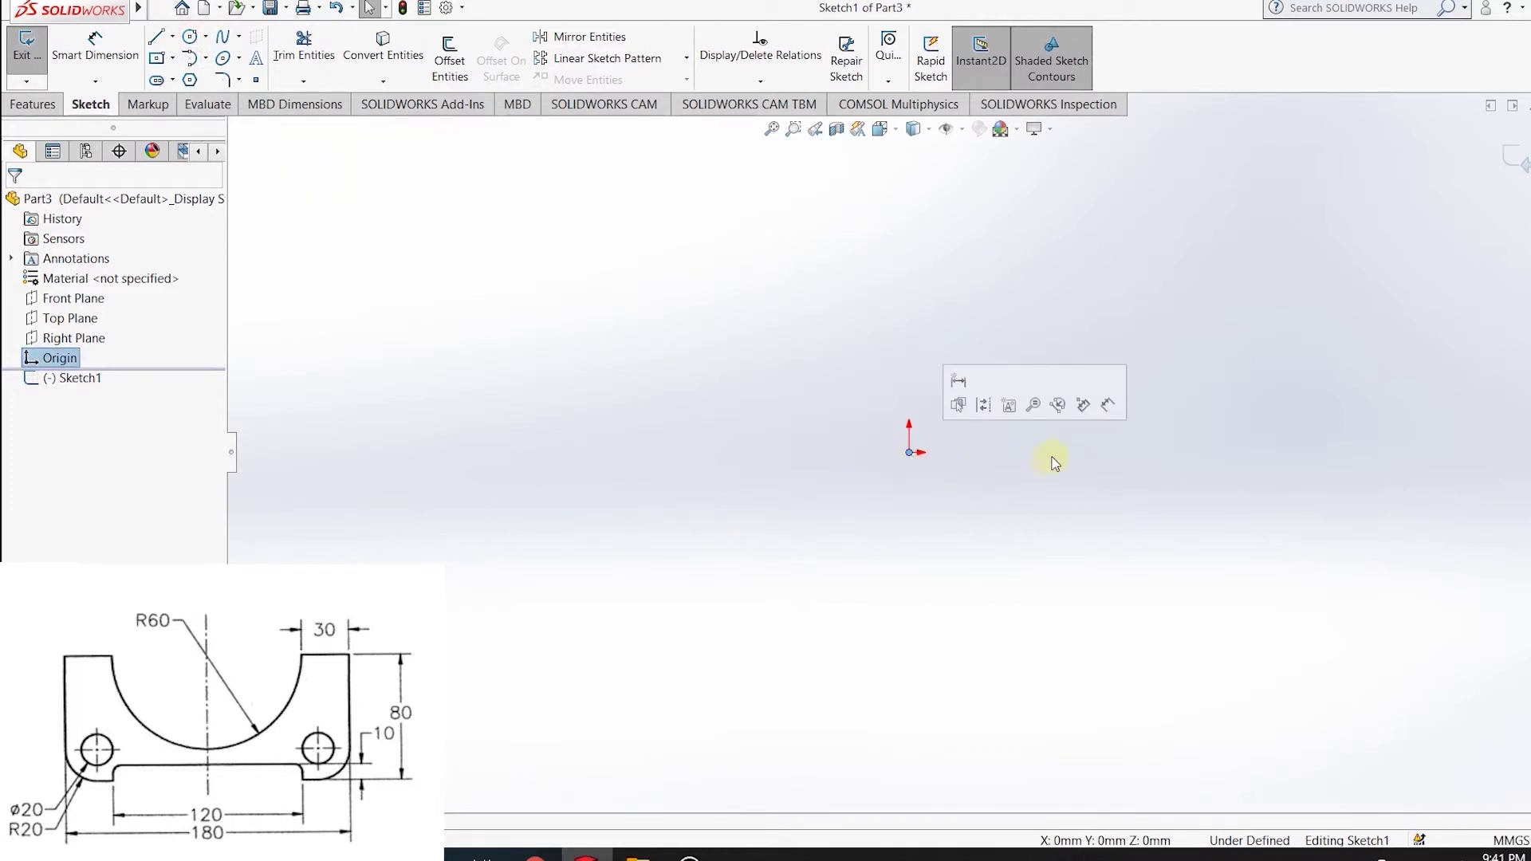
left_click(189, 37)
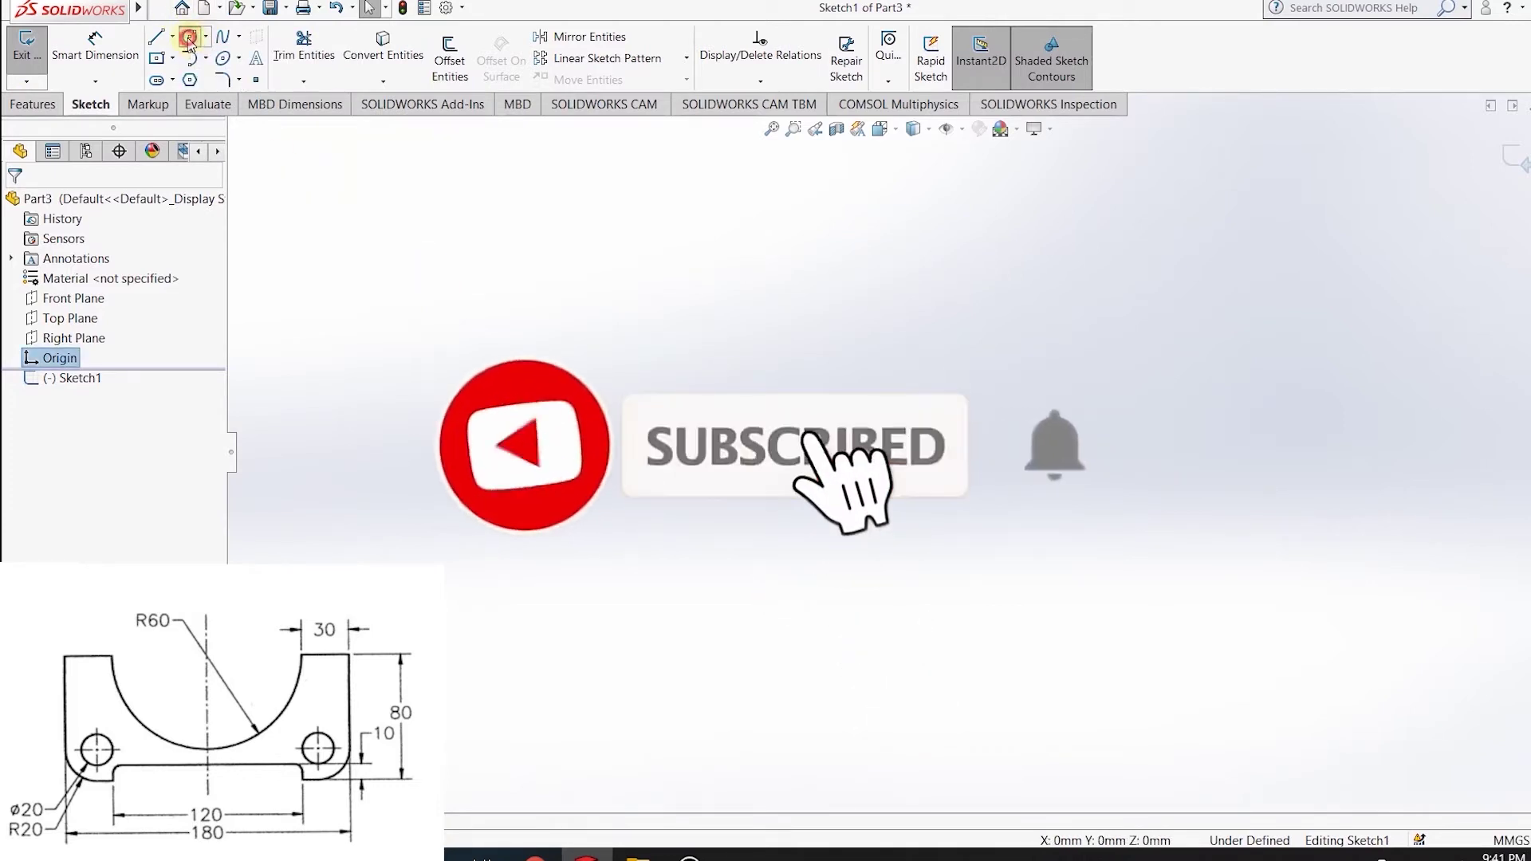
left_click(910, 452)
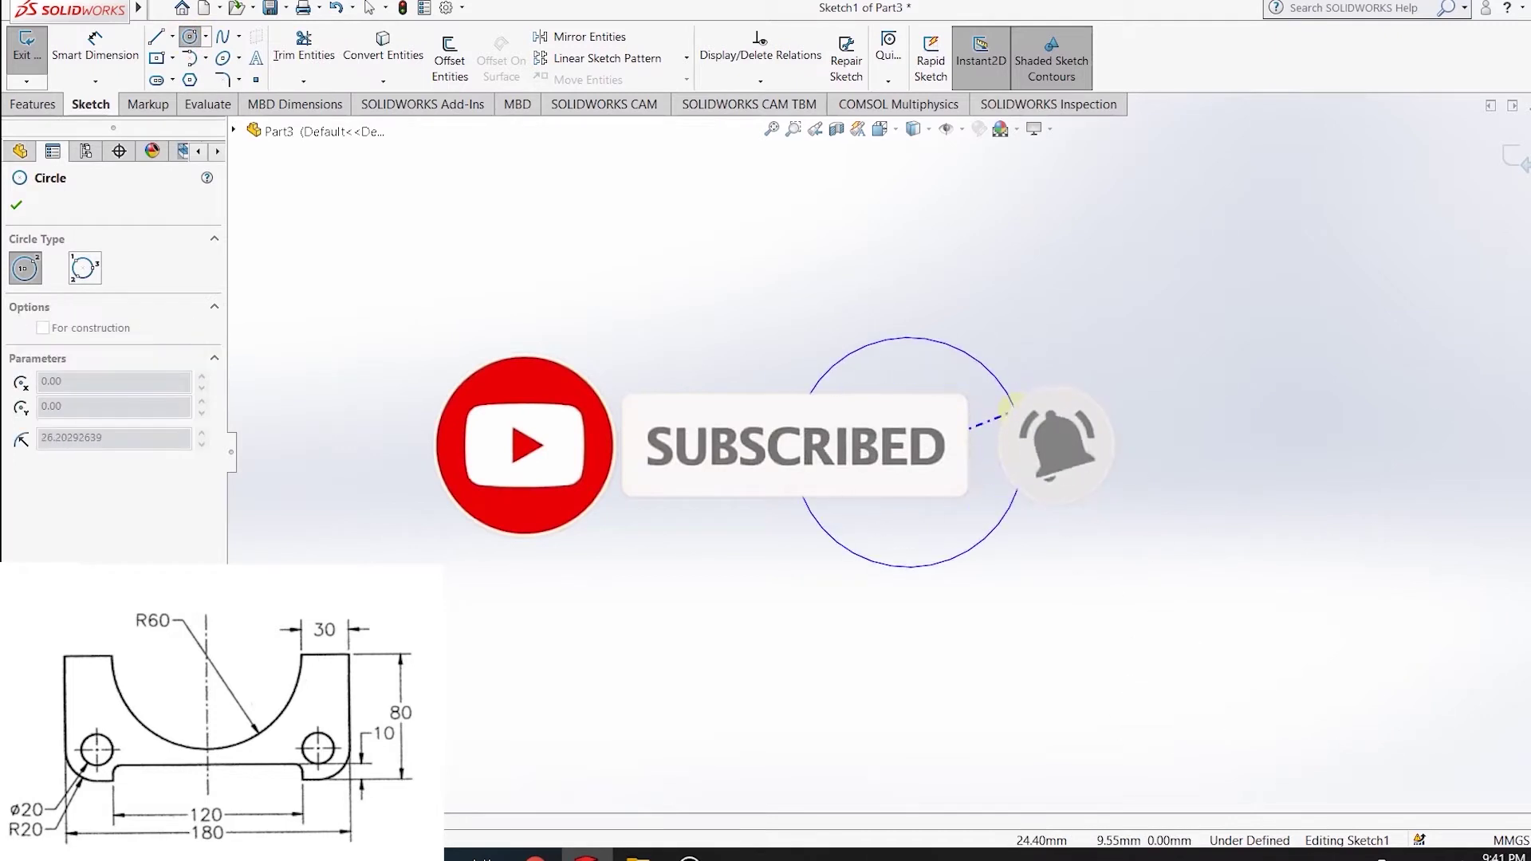
left_click(1023, 398)
key("Escape")
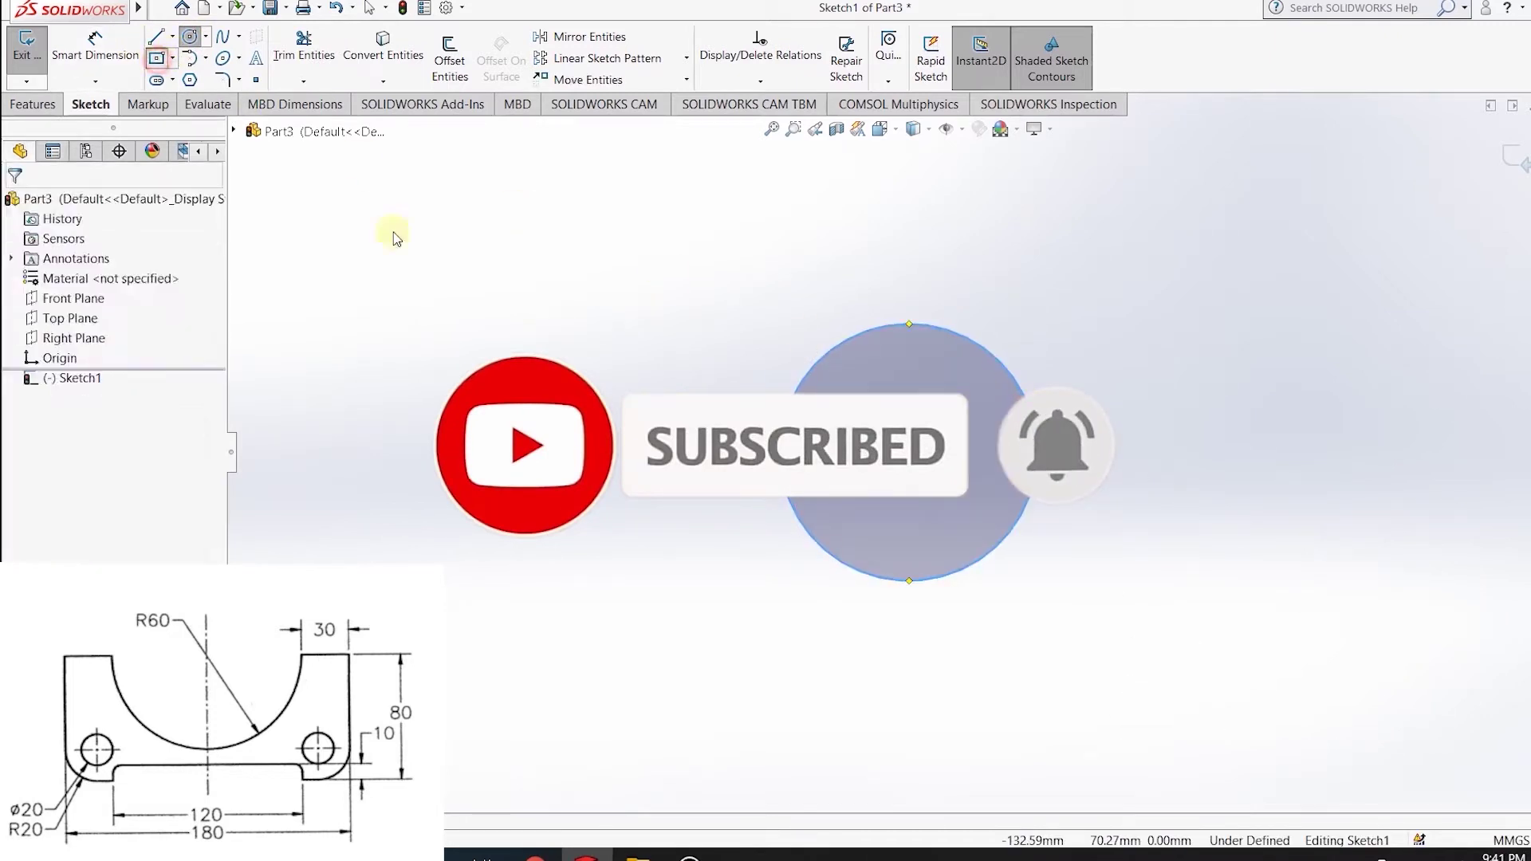
Draw two nested centre rectangles from the origin around the circle.
left_click(908, 452)
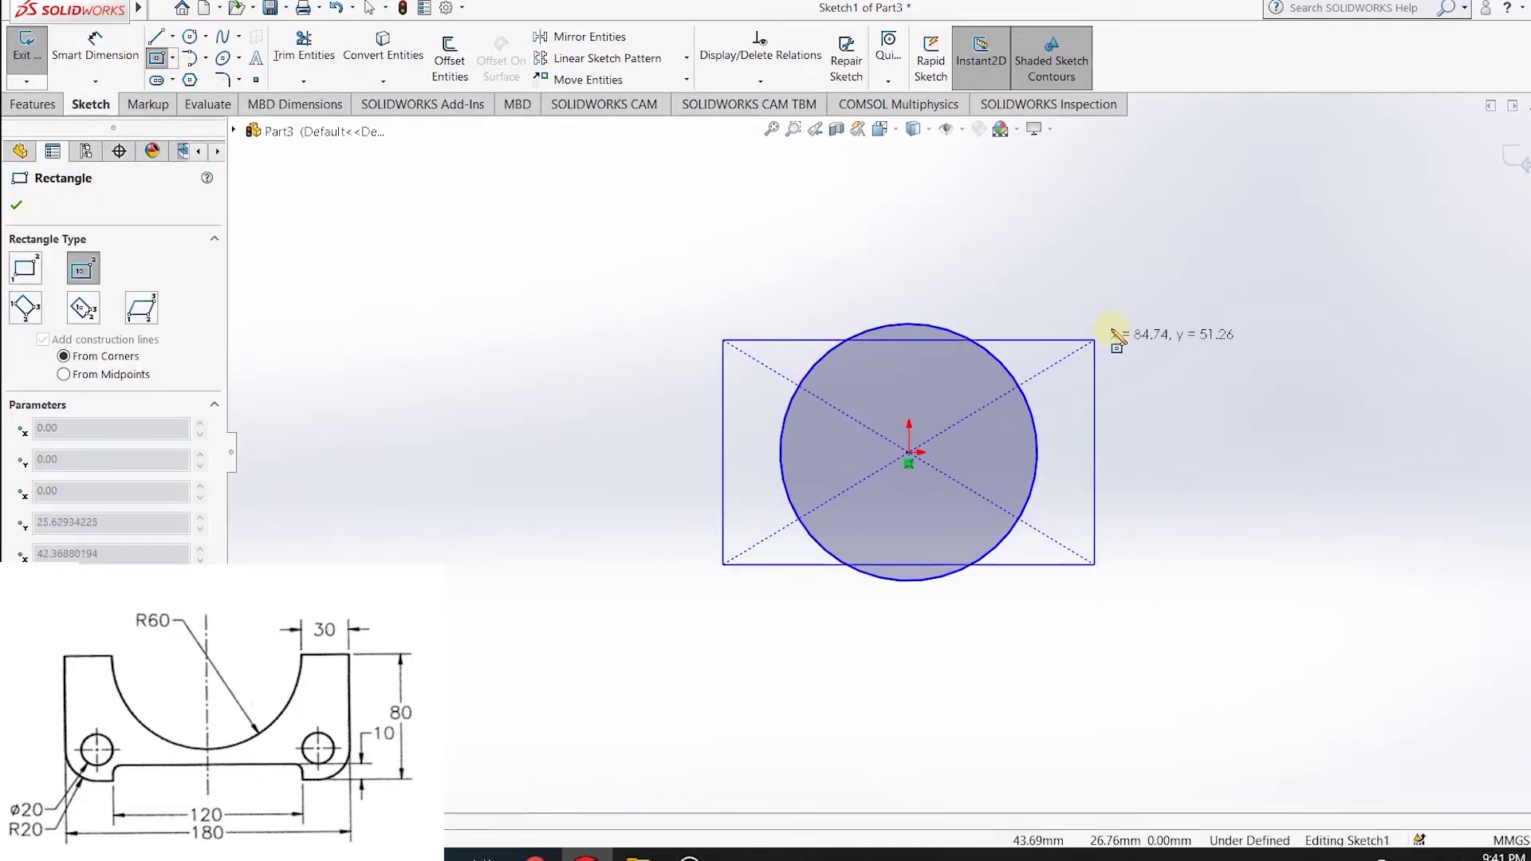
left_click(1172, 292)
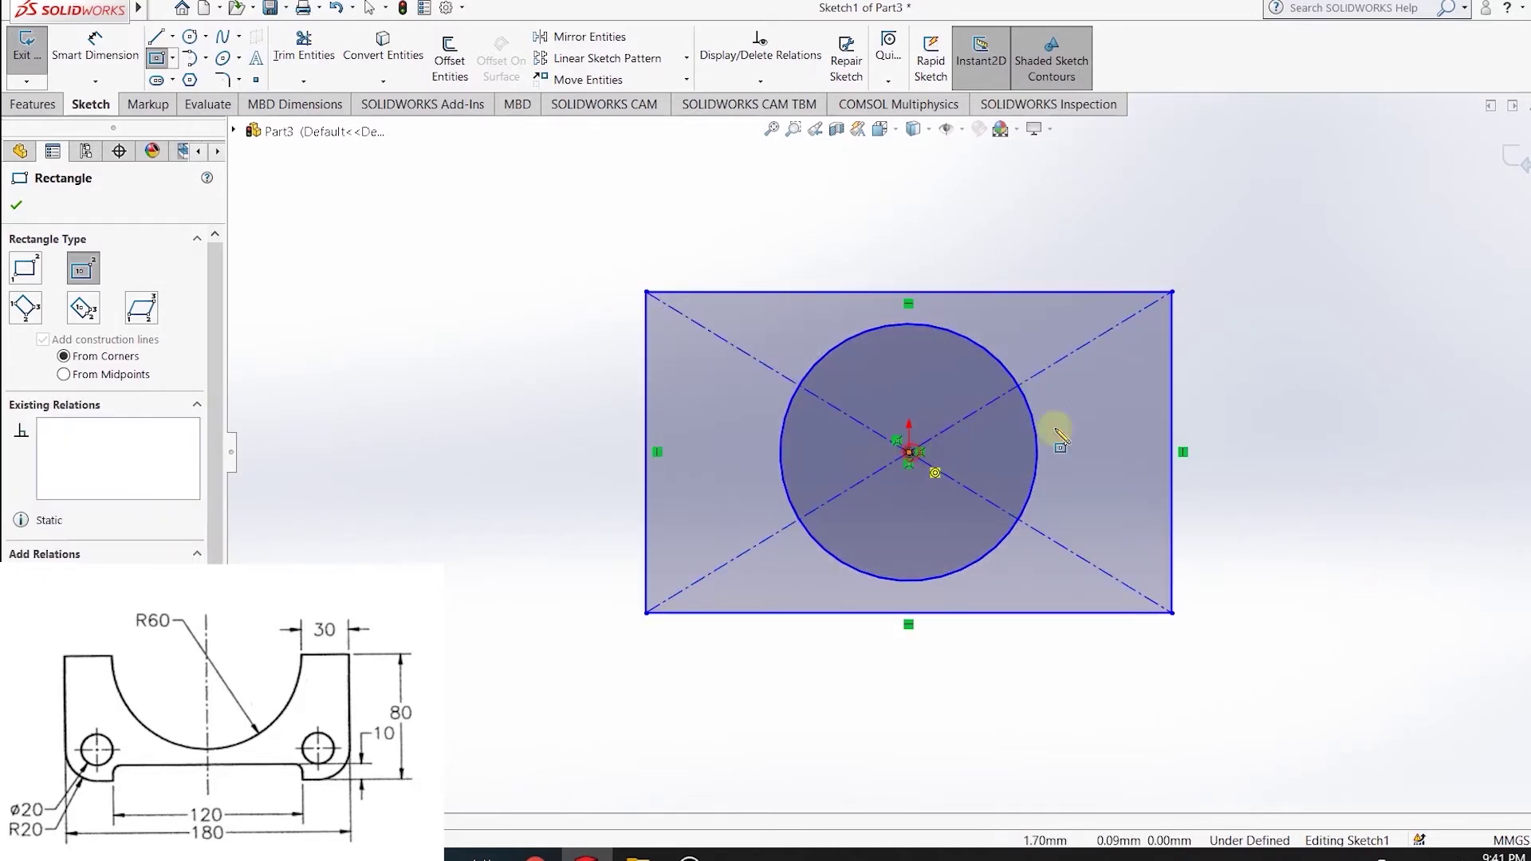
left_click(909, 452)
left_click(1361, 240)
key("Escape")
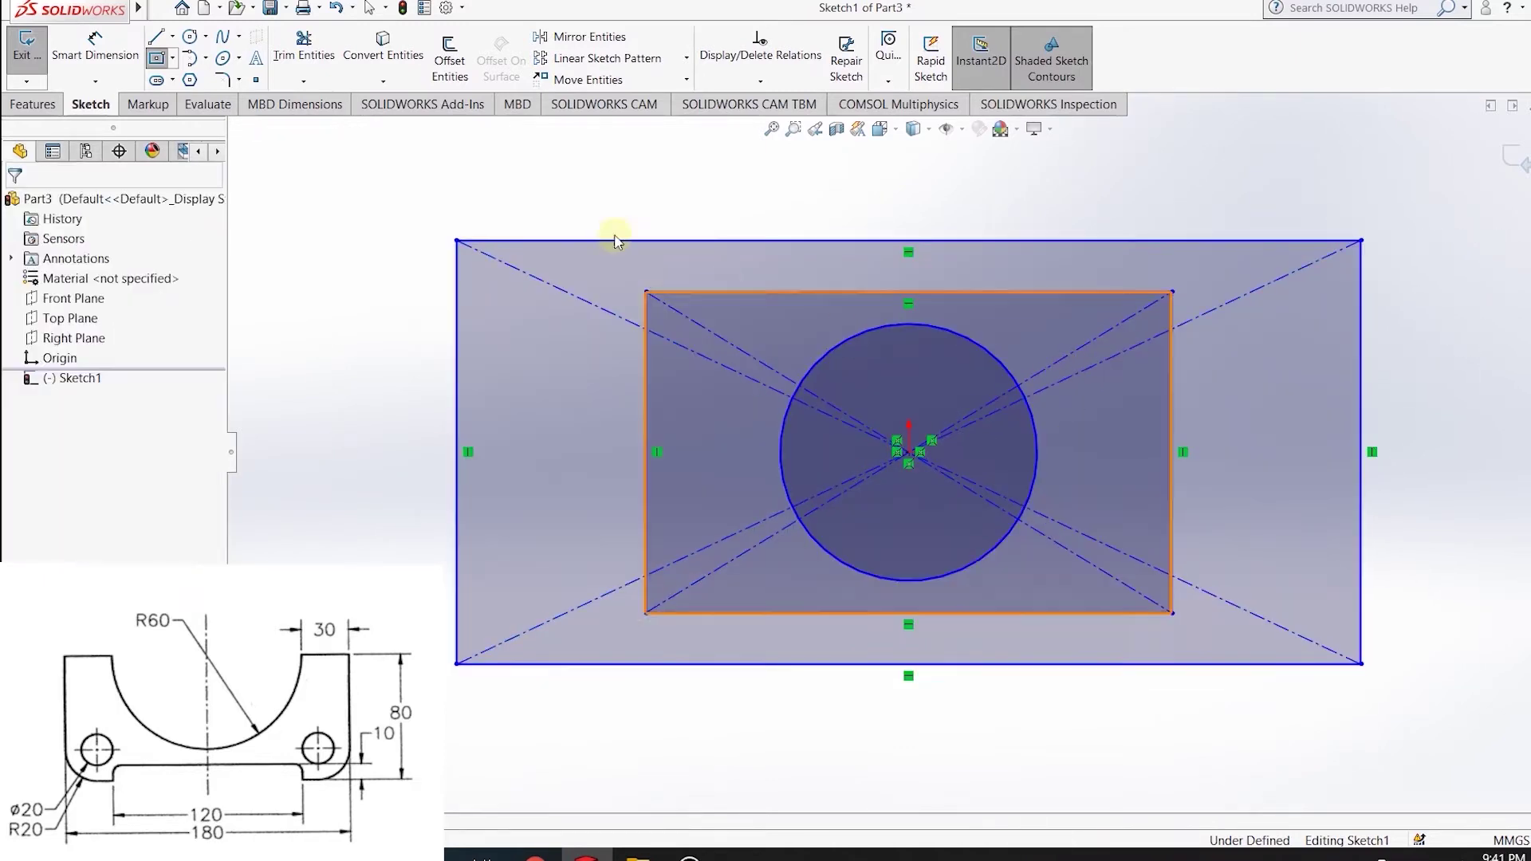
left_click(95, 48)
Dimension the circle to Ø120 and the inner rectangle's width to 120.
left_click(1035, 427)
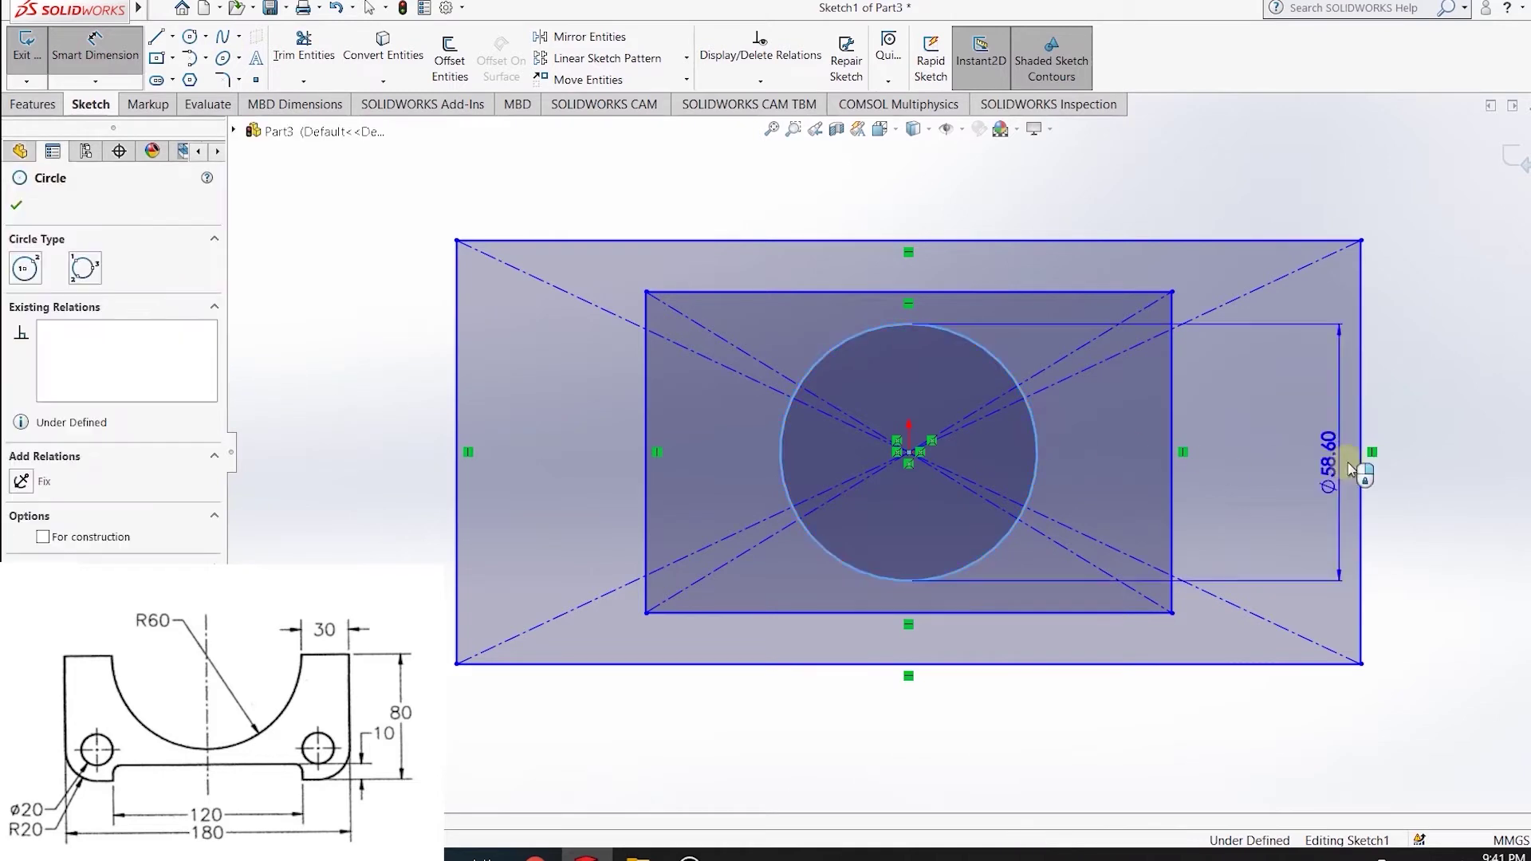
left_click(1456, 472)
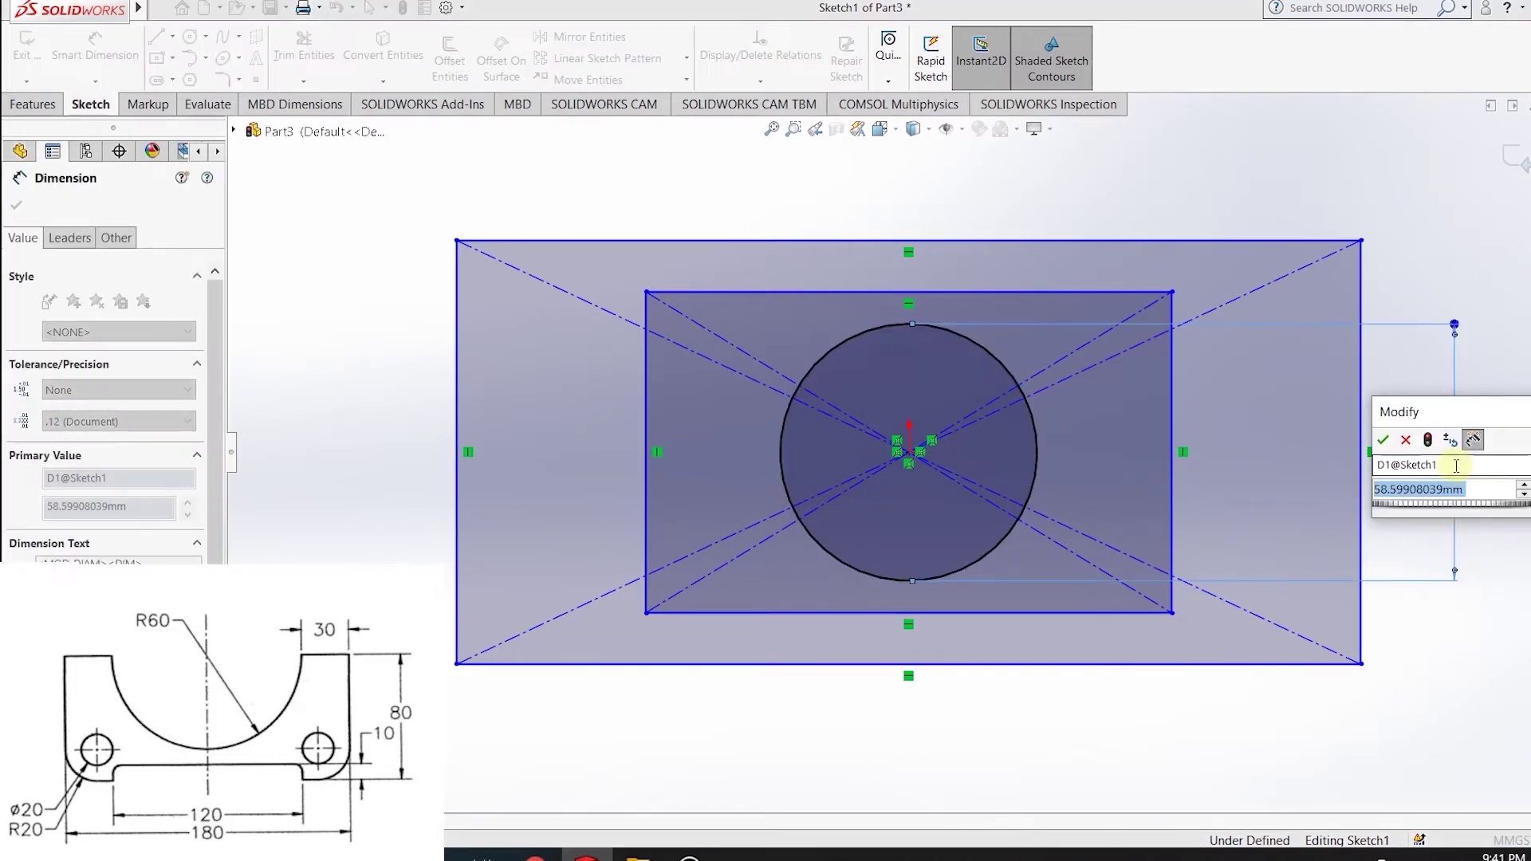
type("120")
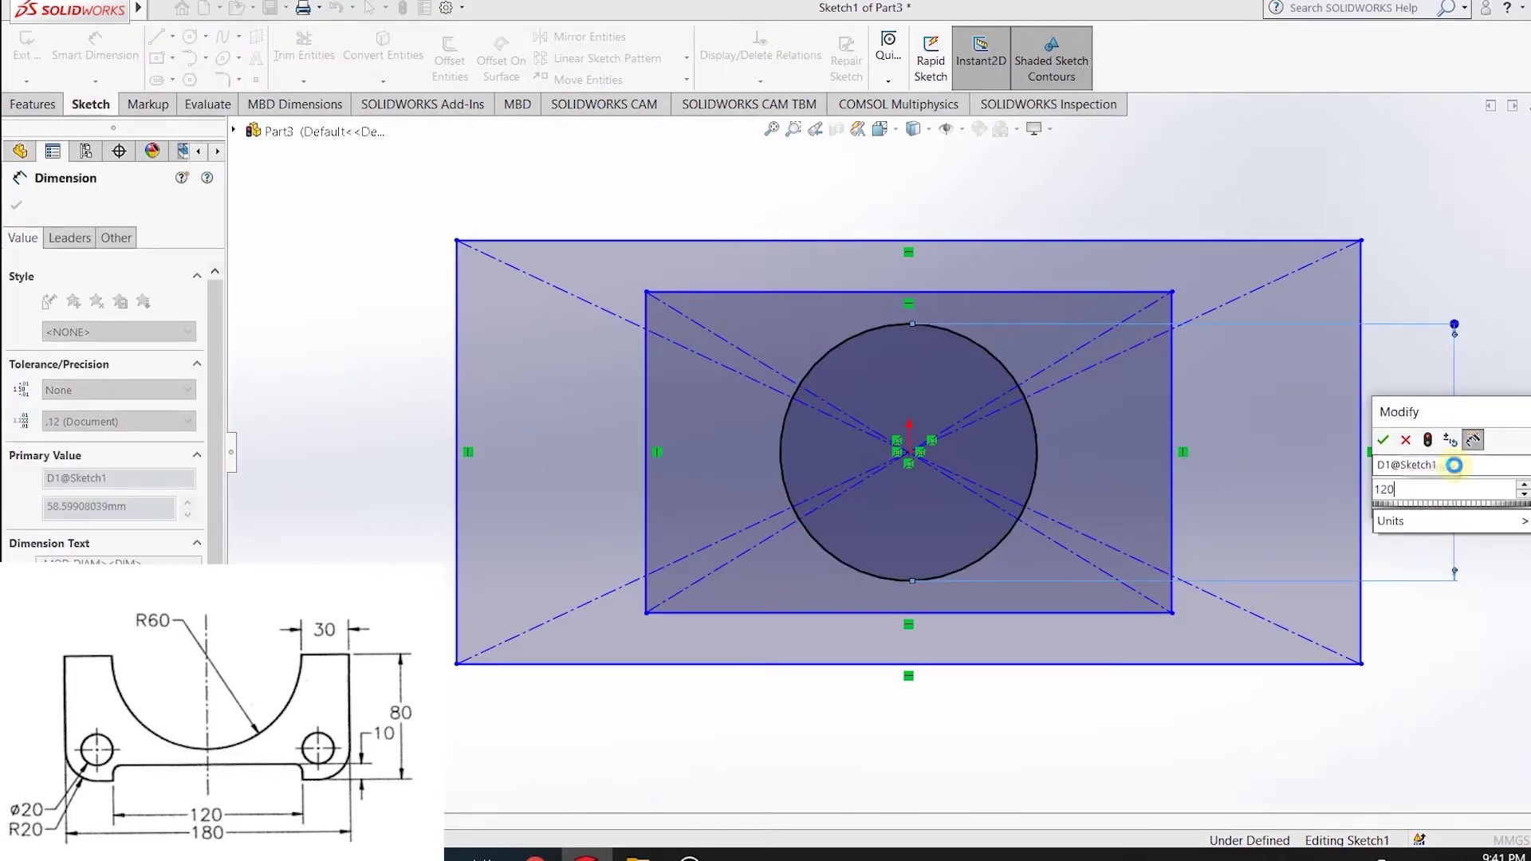
key("Return")
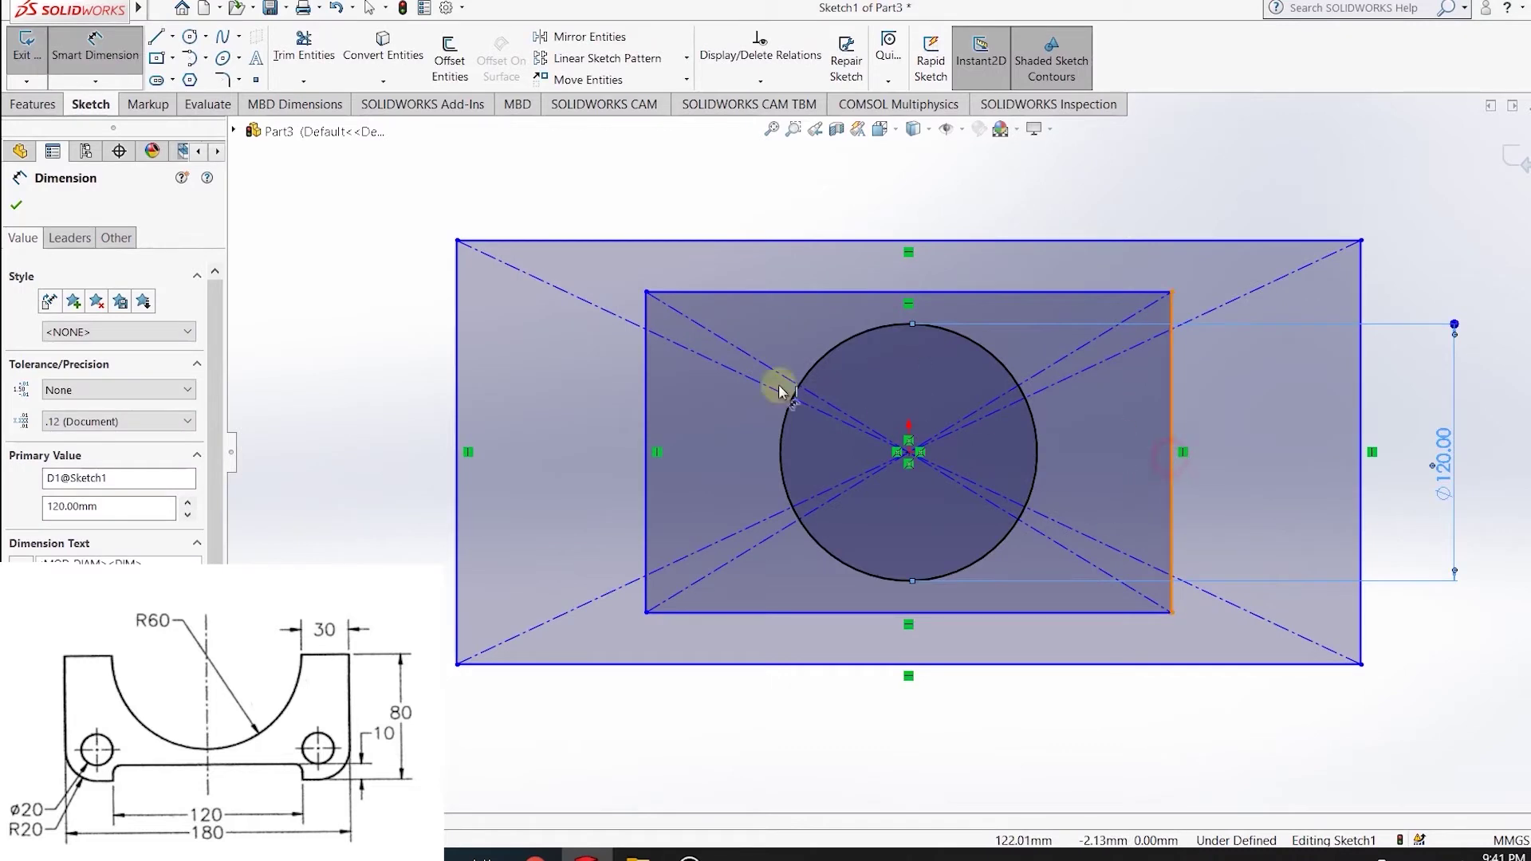
left_click(645, 371)
left_click(1171, 292)
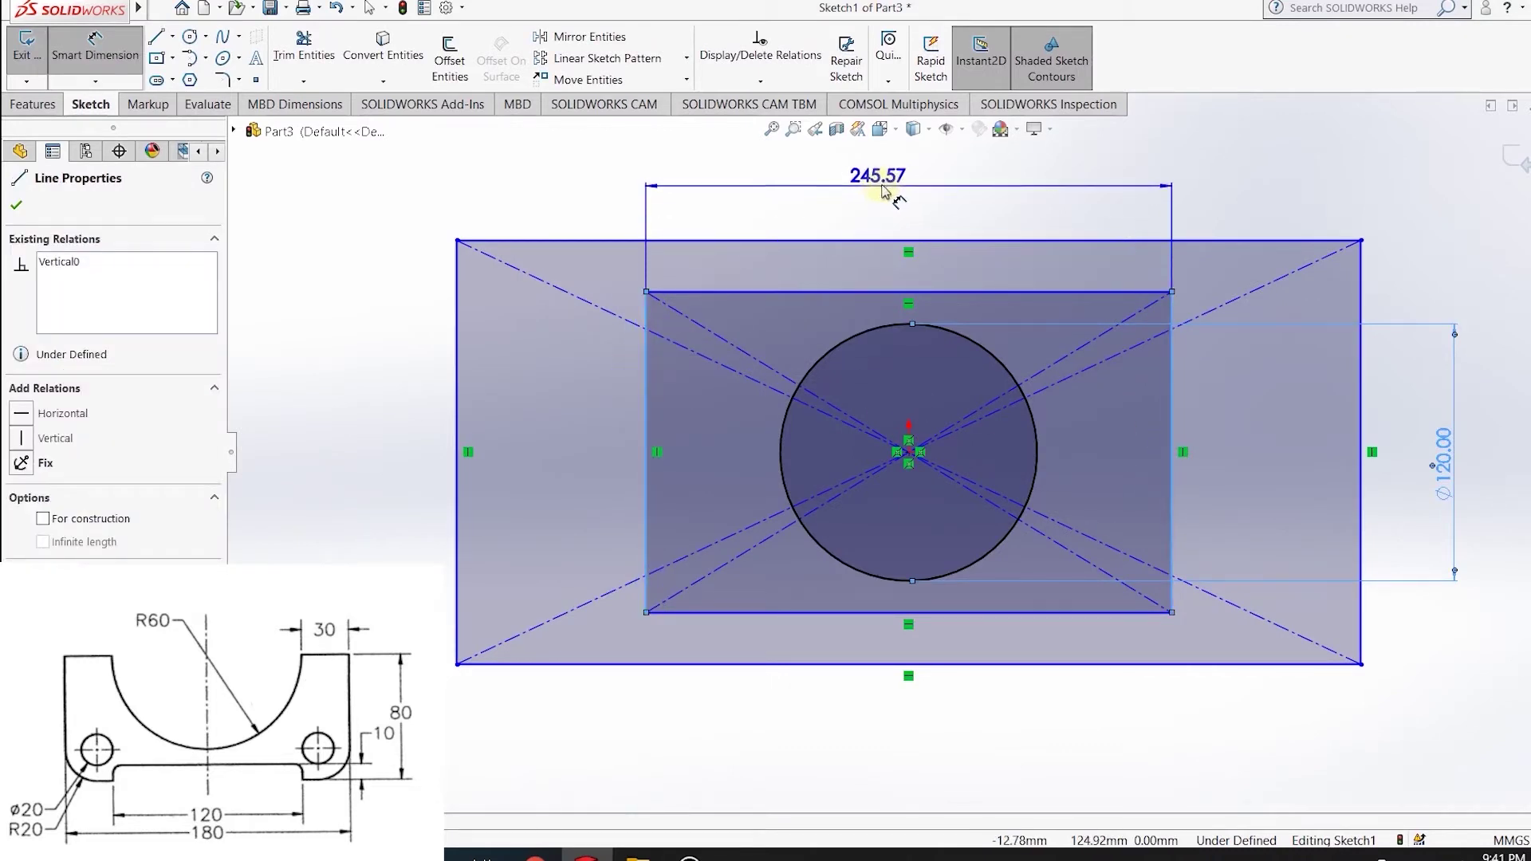
left_click(889, 189)
type("120")
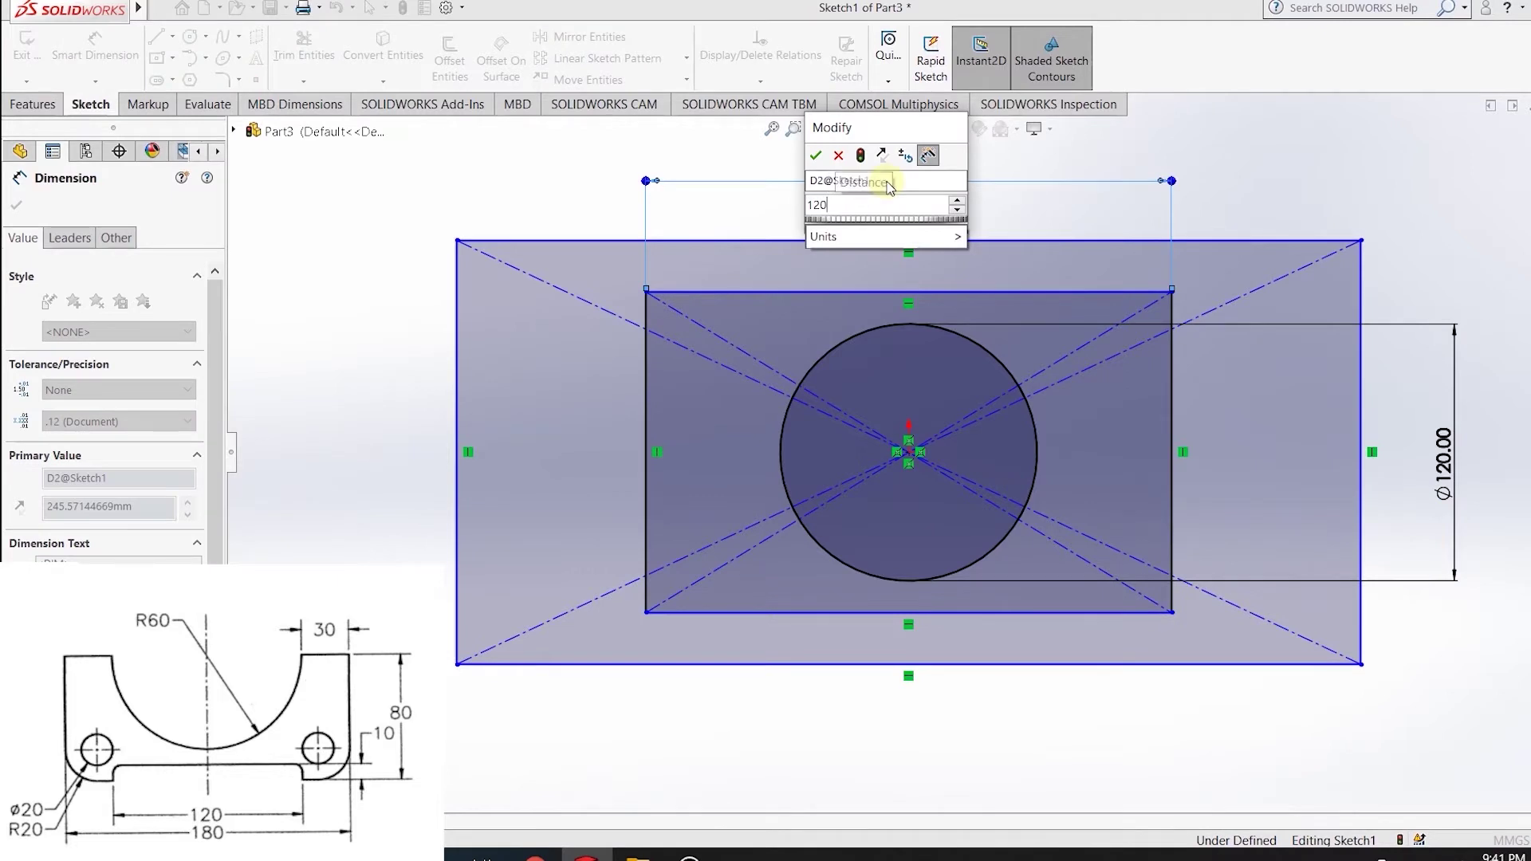
key("Return")
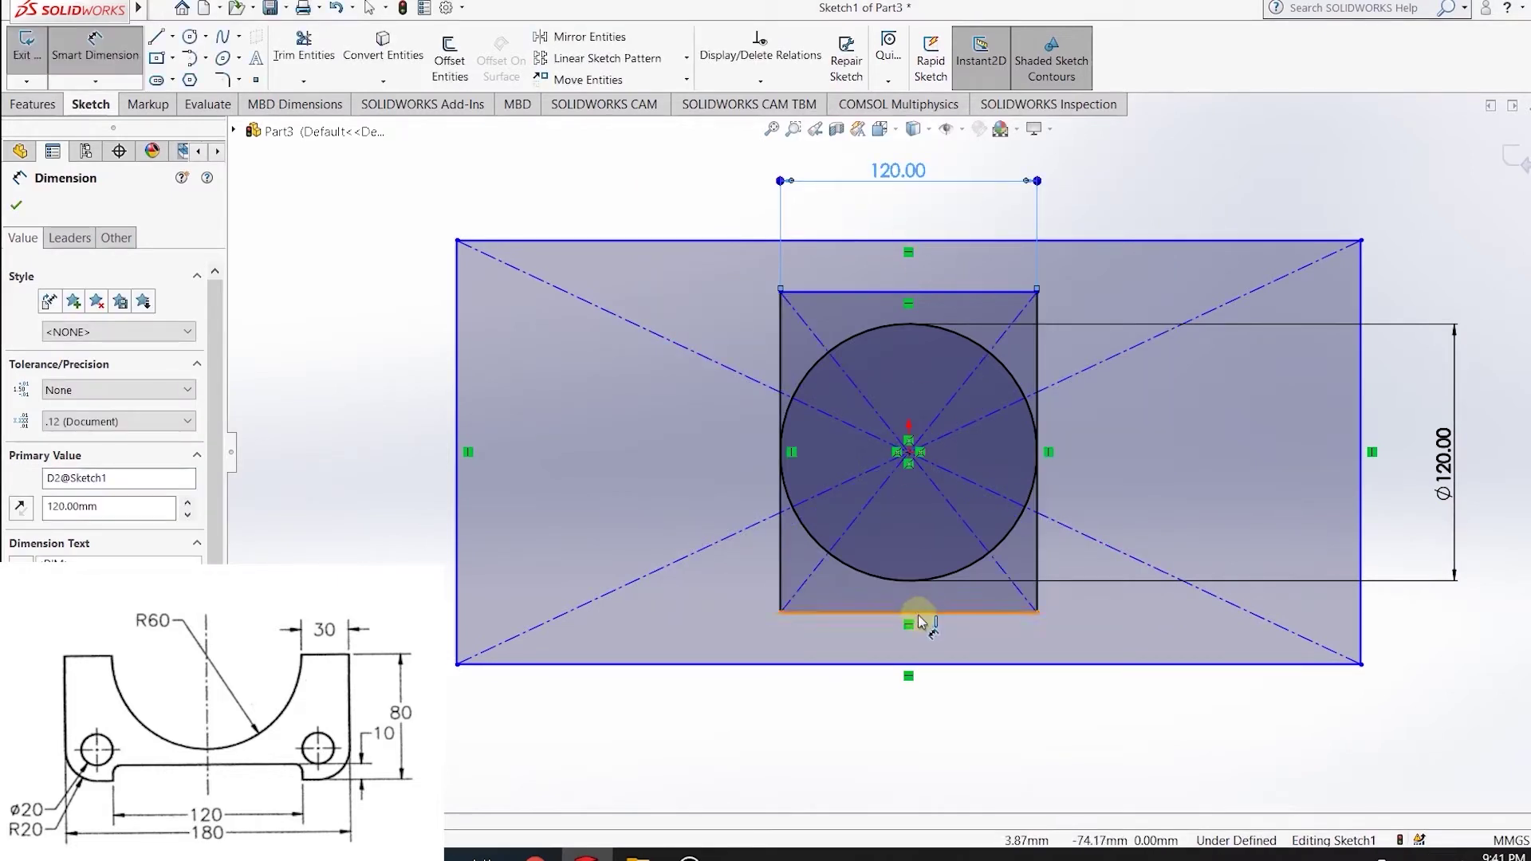
Dimension the inner rectangle's height, then change it from 70 to 140.
left_click(1037, 498)
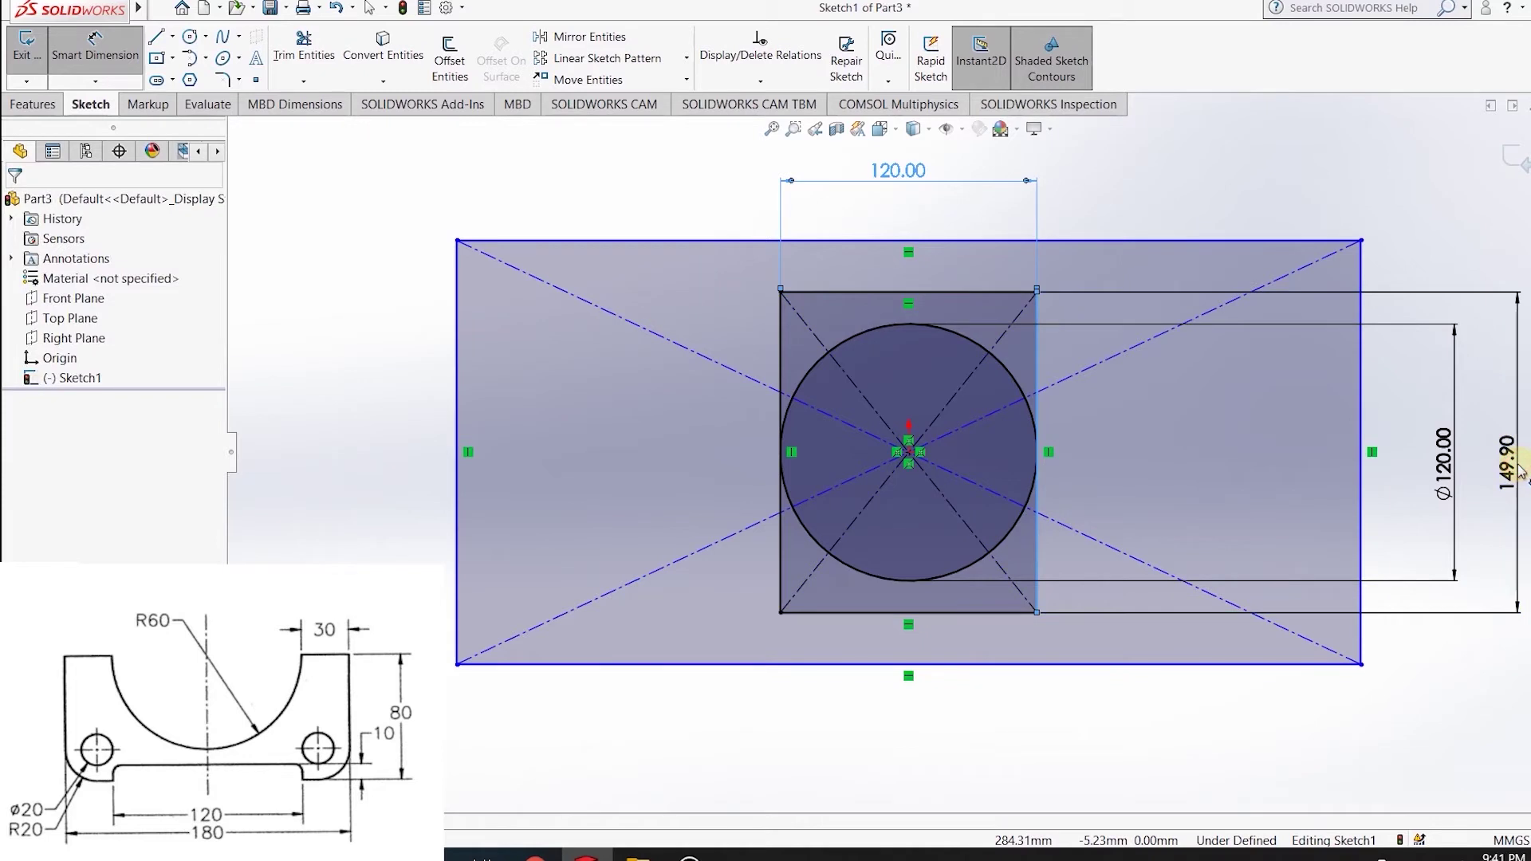
left_click(1518, 463)
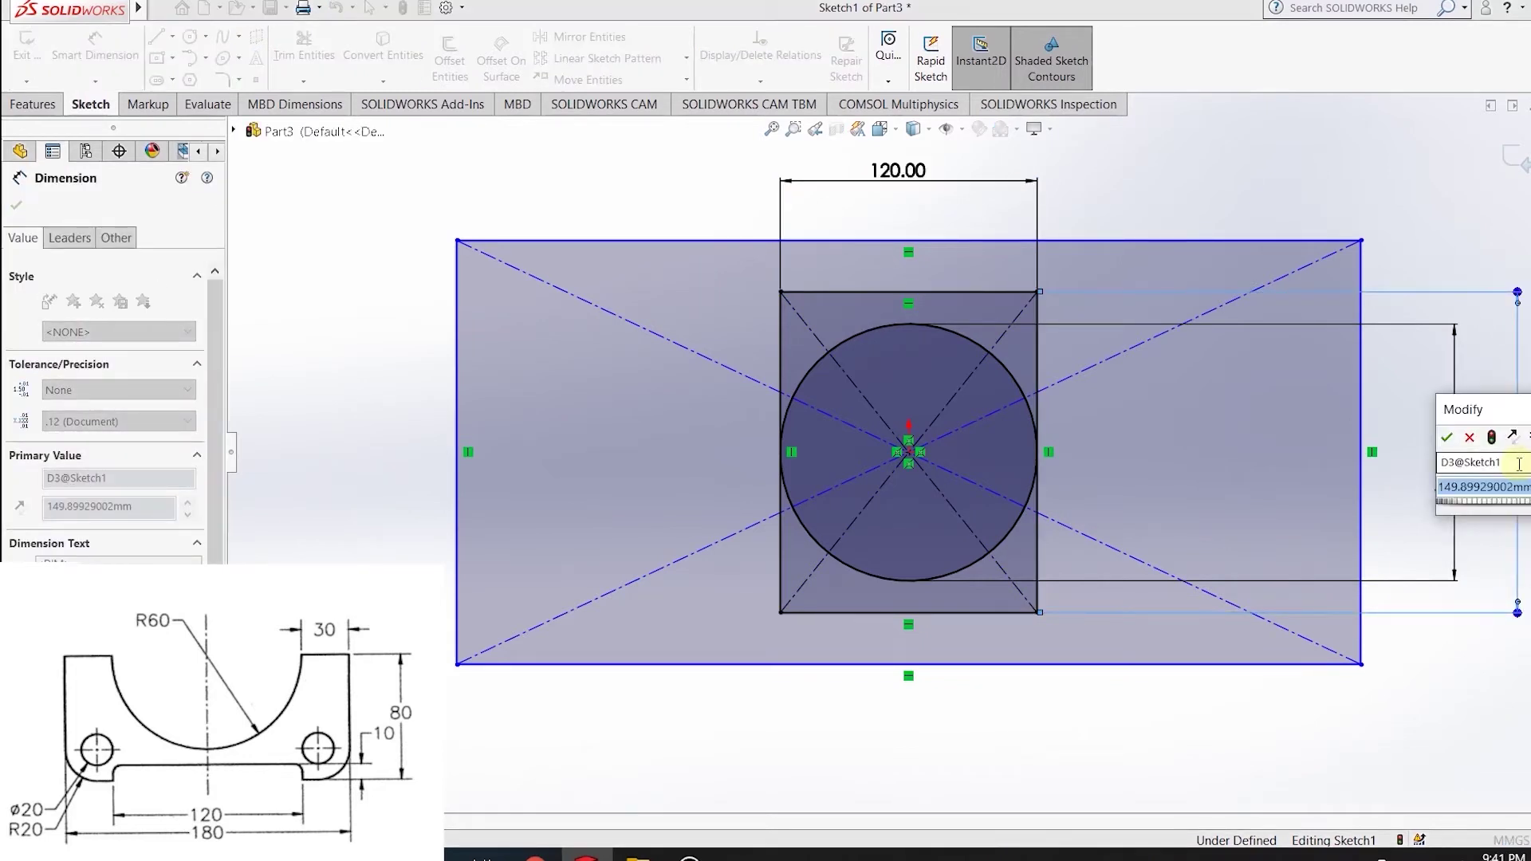
type("72")
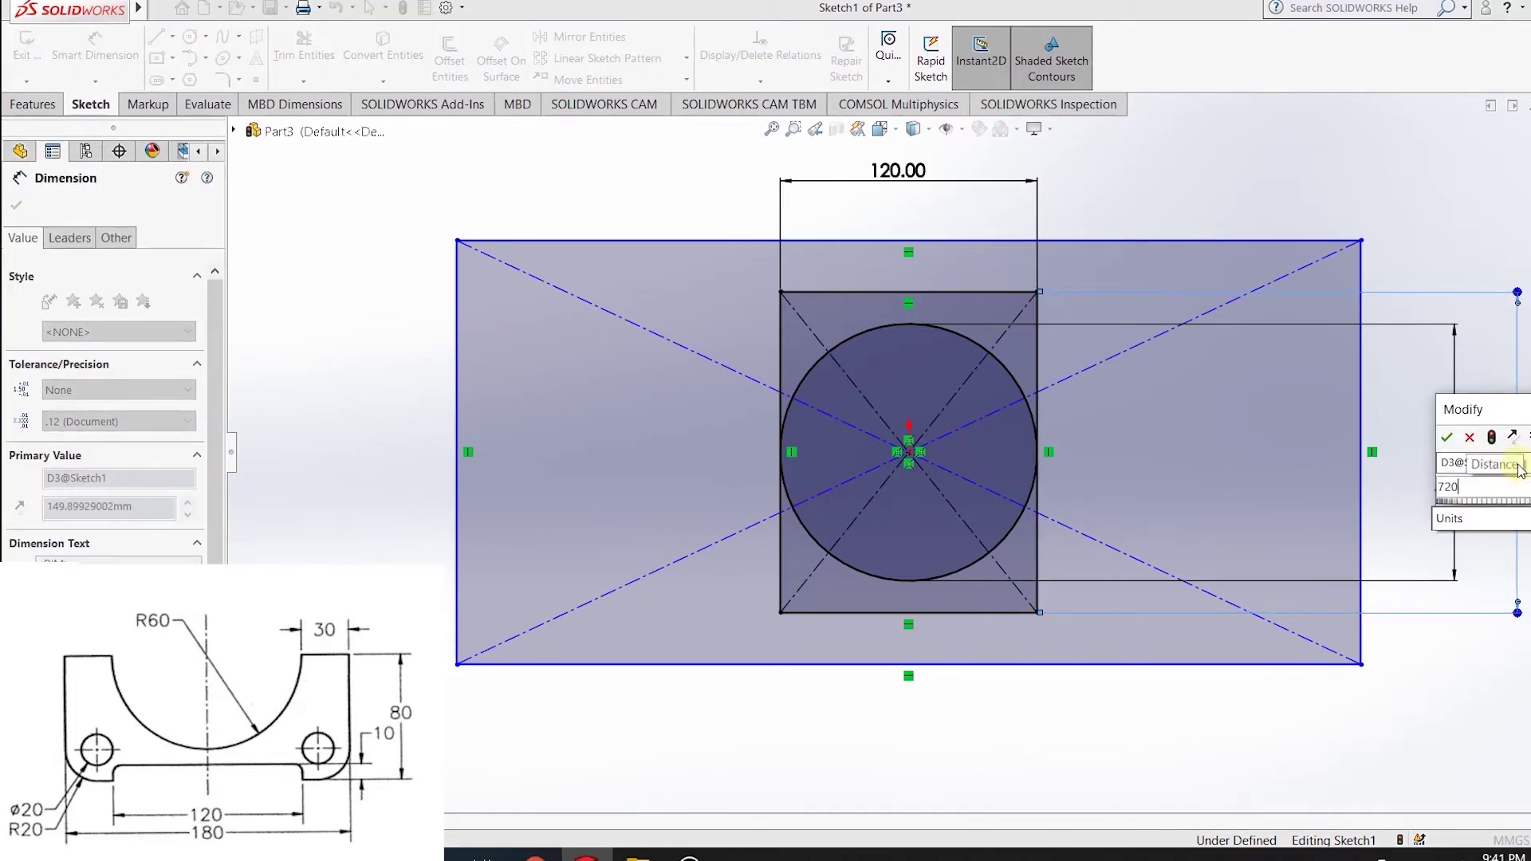
type("0")
key("Return")
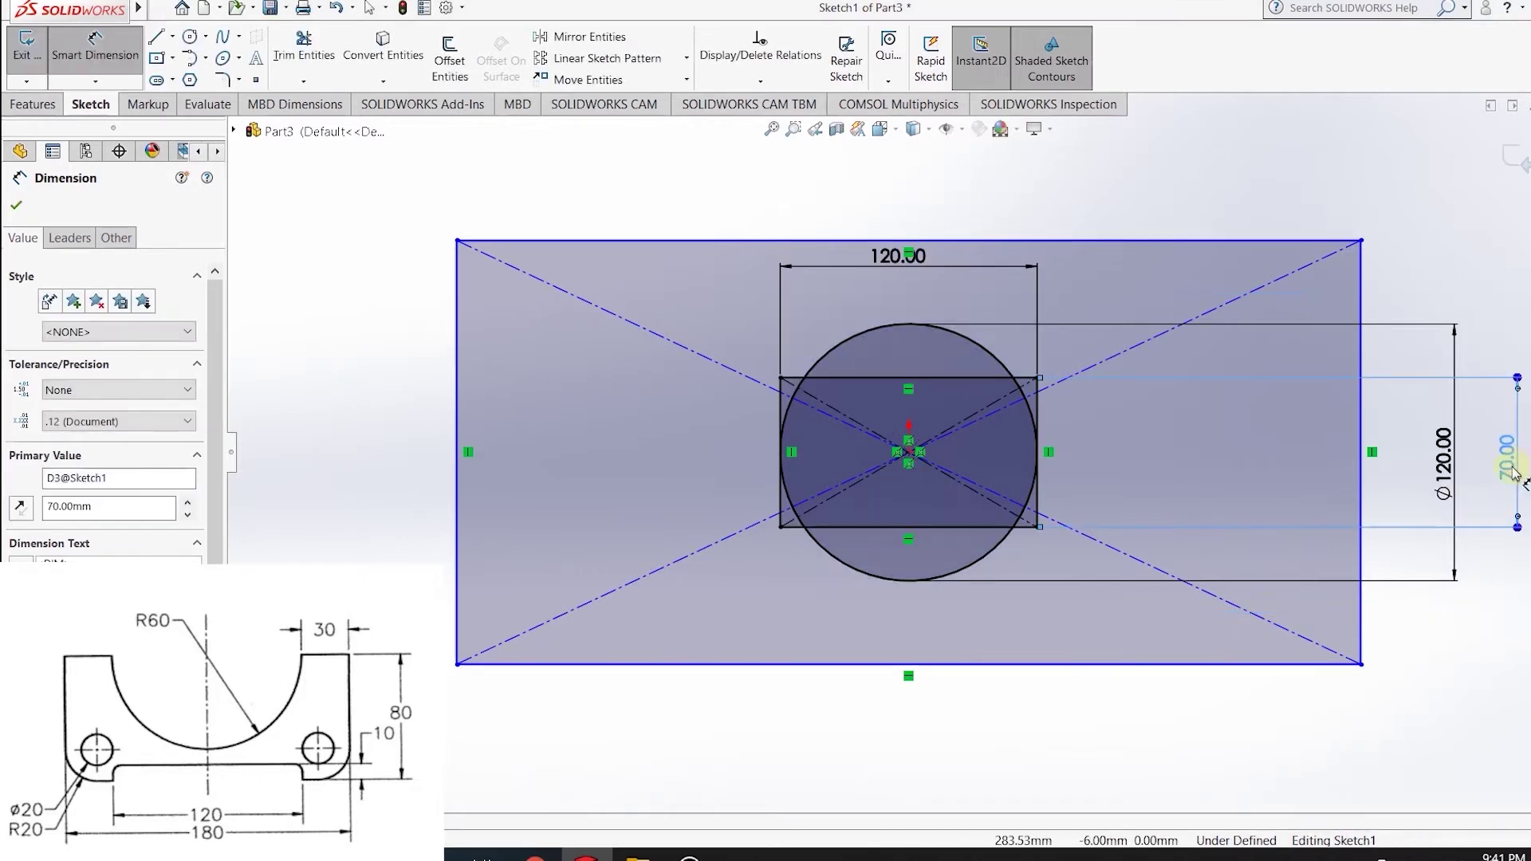
key("Escape")
double_click(1505, 461)
type("1")
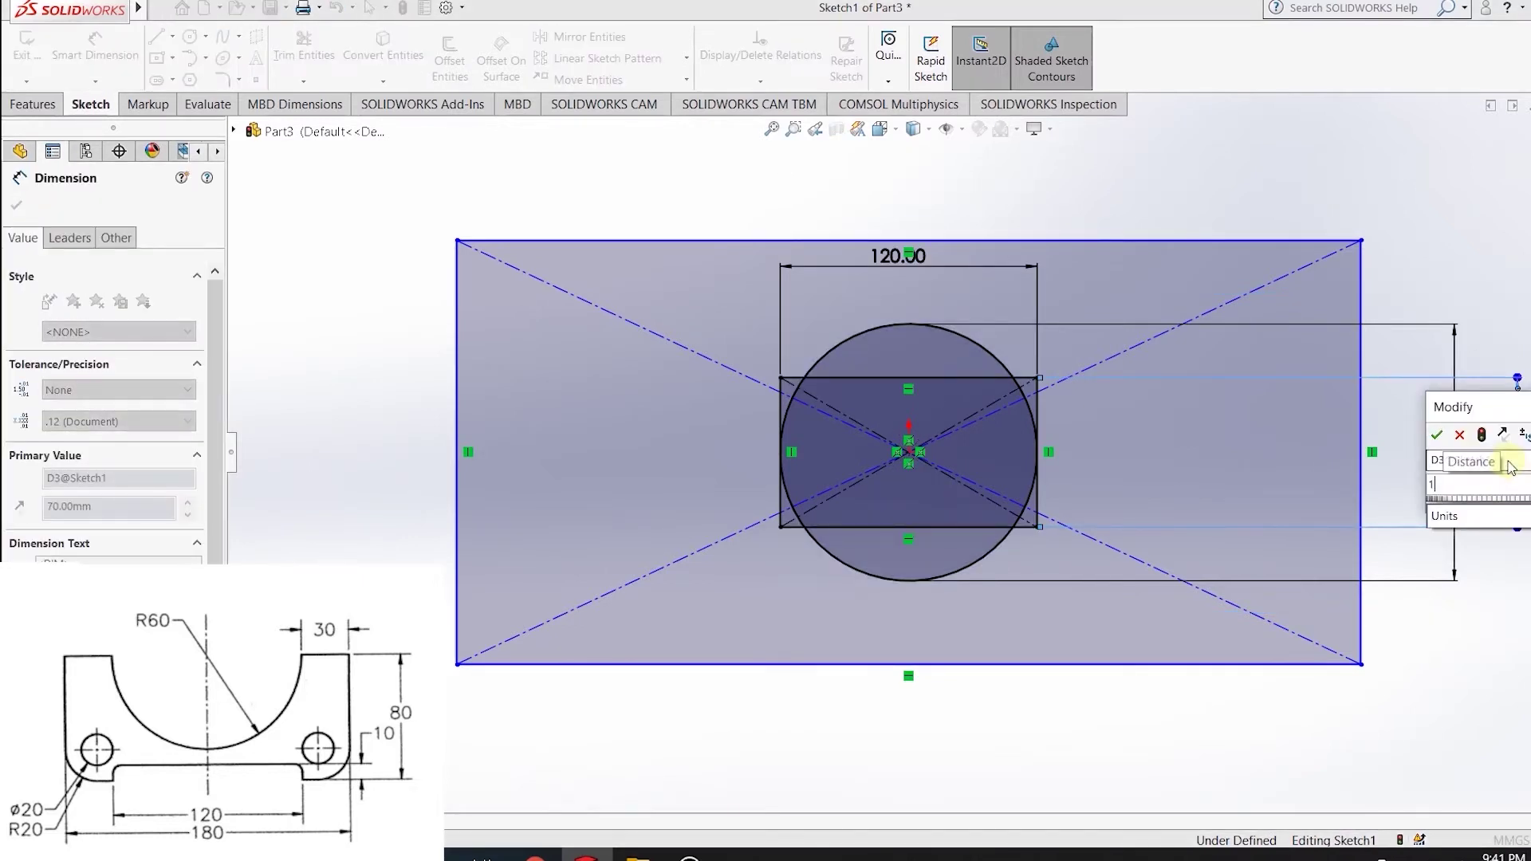
type("40")
key("Return")
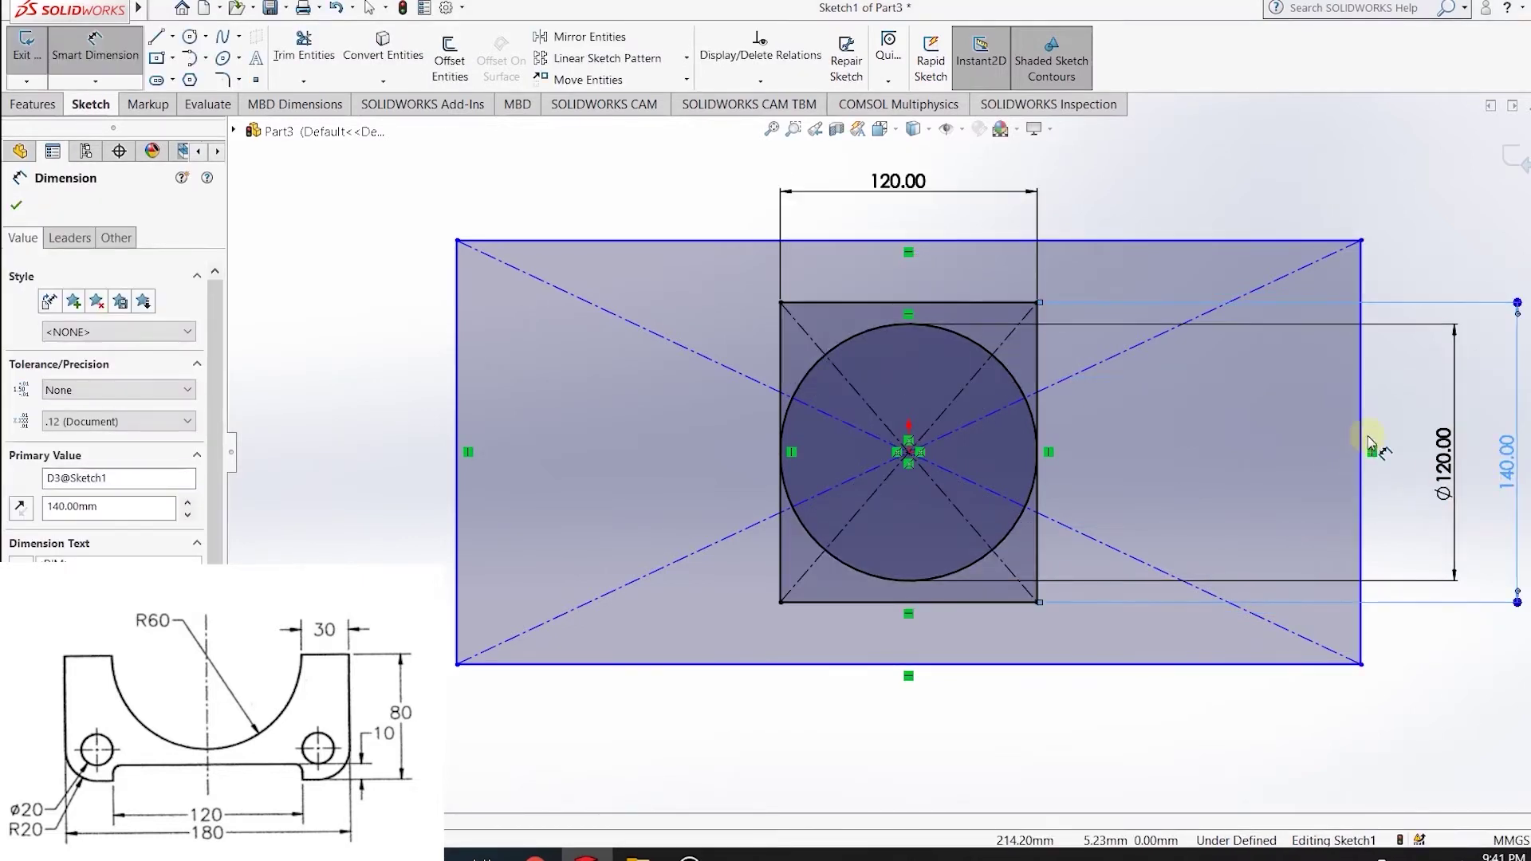
Dimension the outer rectangle to 160 tall and 180 wide.
left_click(1361, 430)
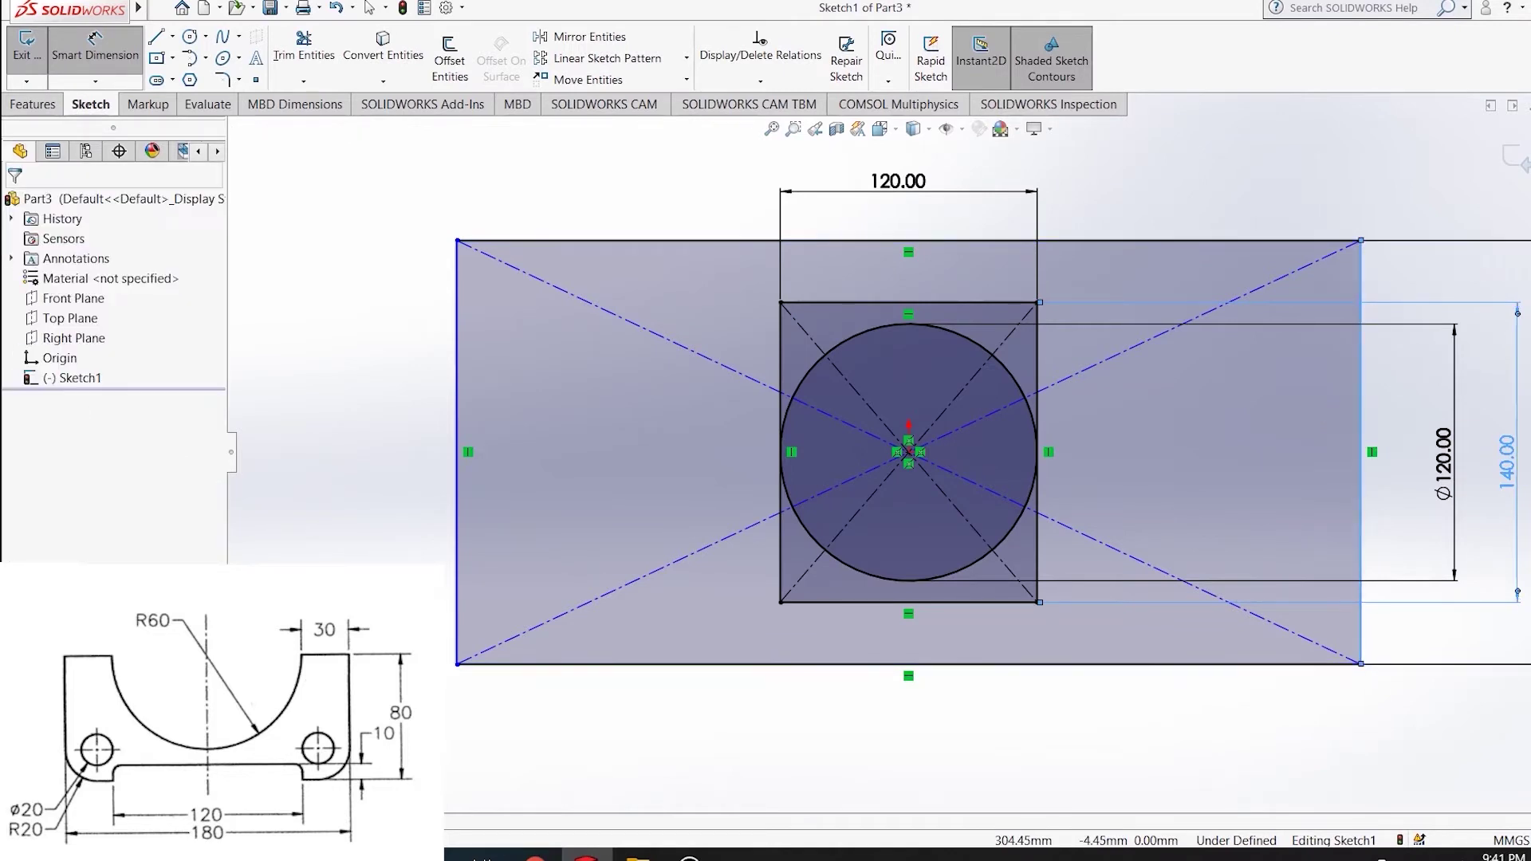
left_click(1526, 462)
type("160")
key("Return")
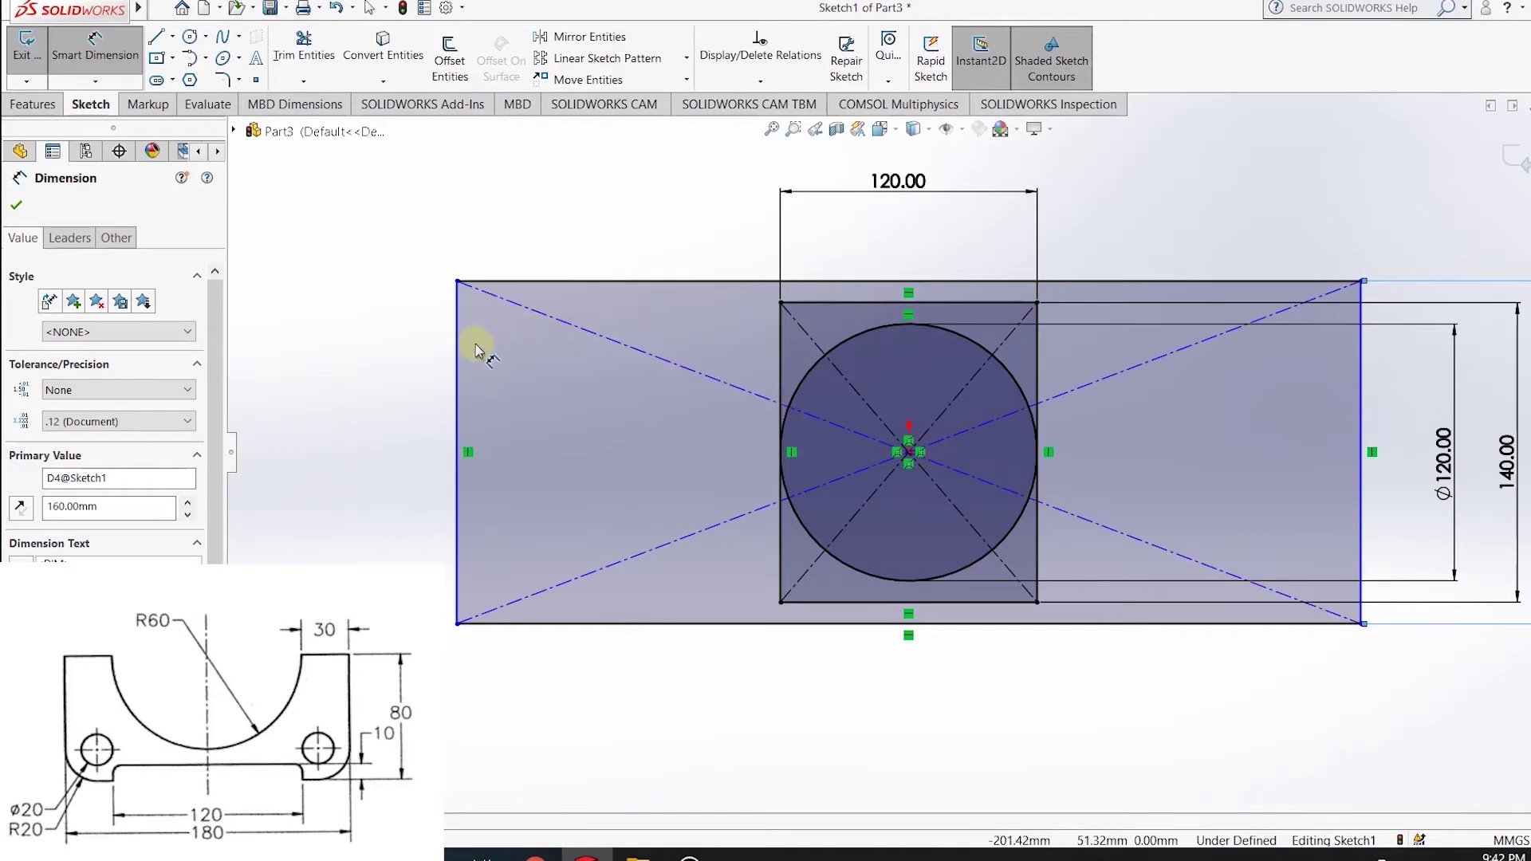
left_click(458, 363)
left_click(1361, 479)
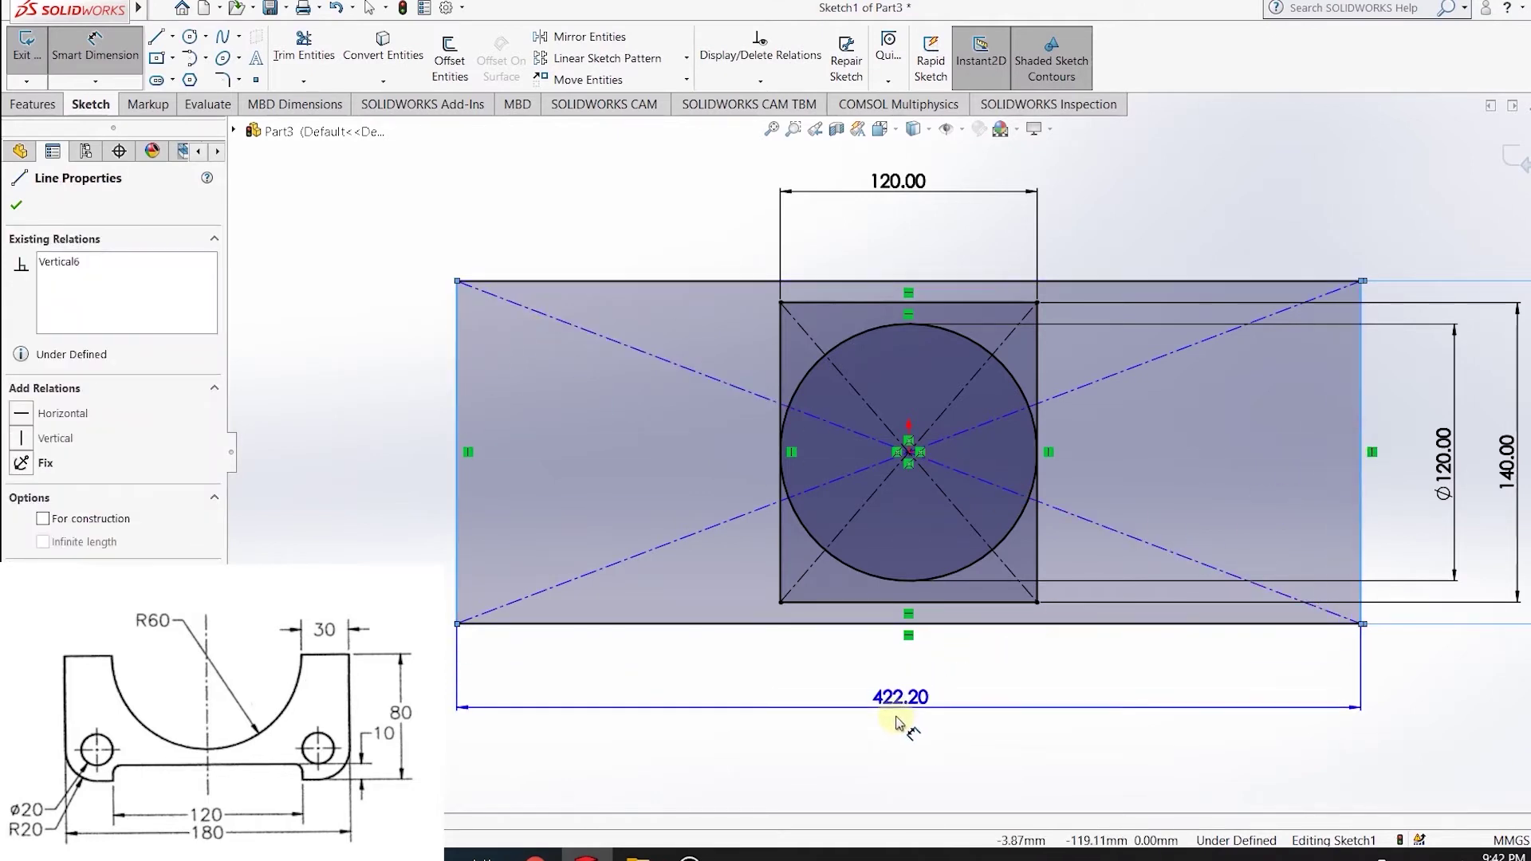
left_click(898, 154)
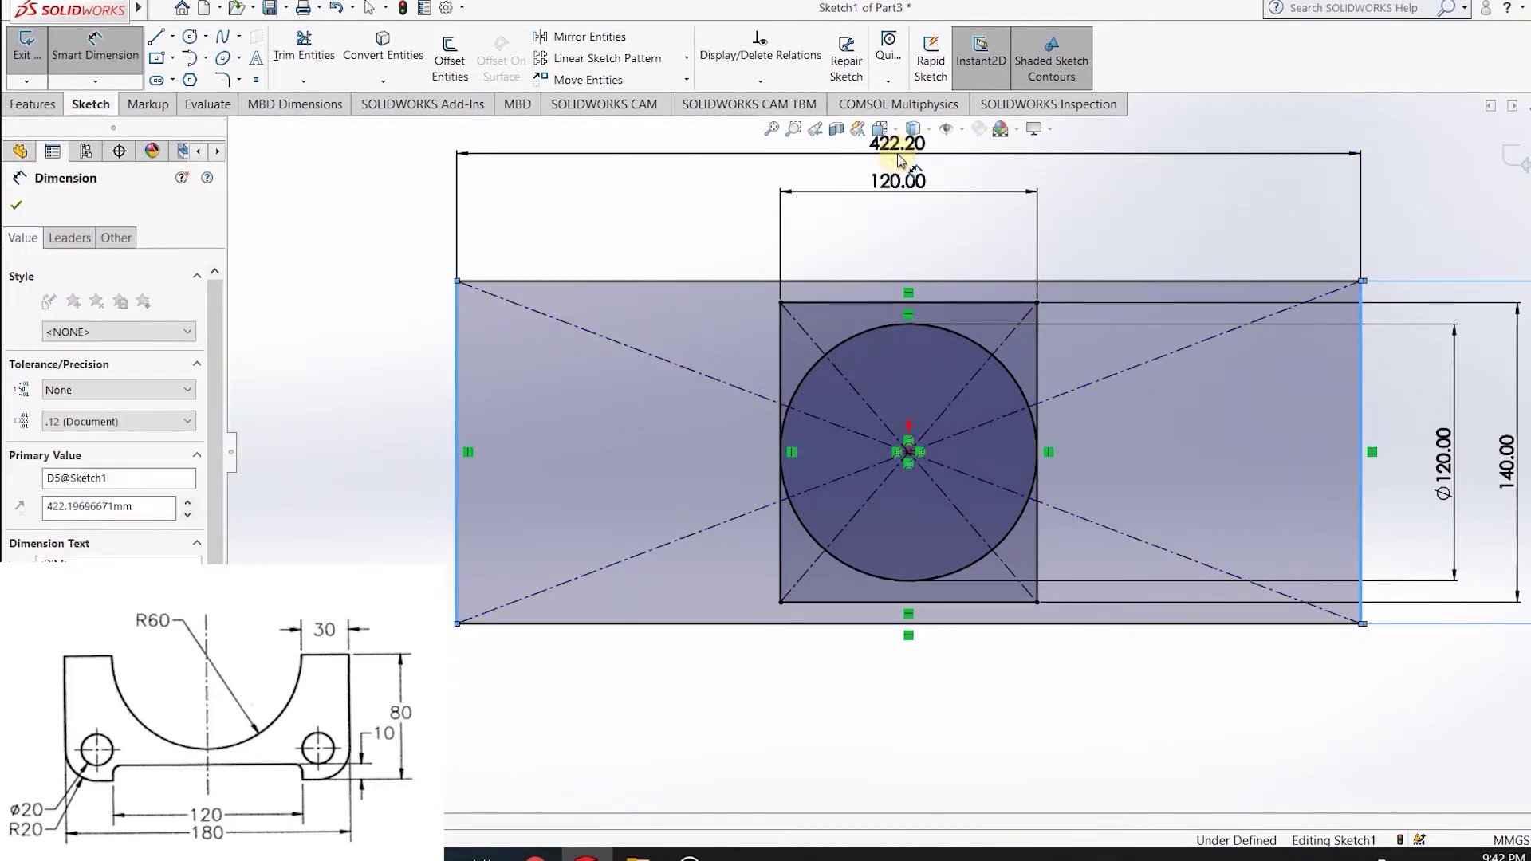
type("180")
key("Return")
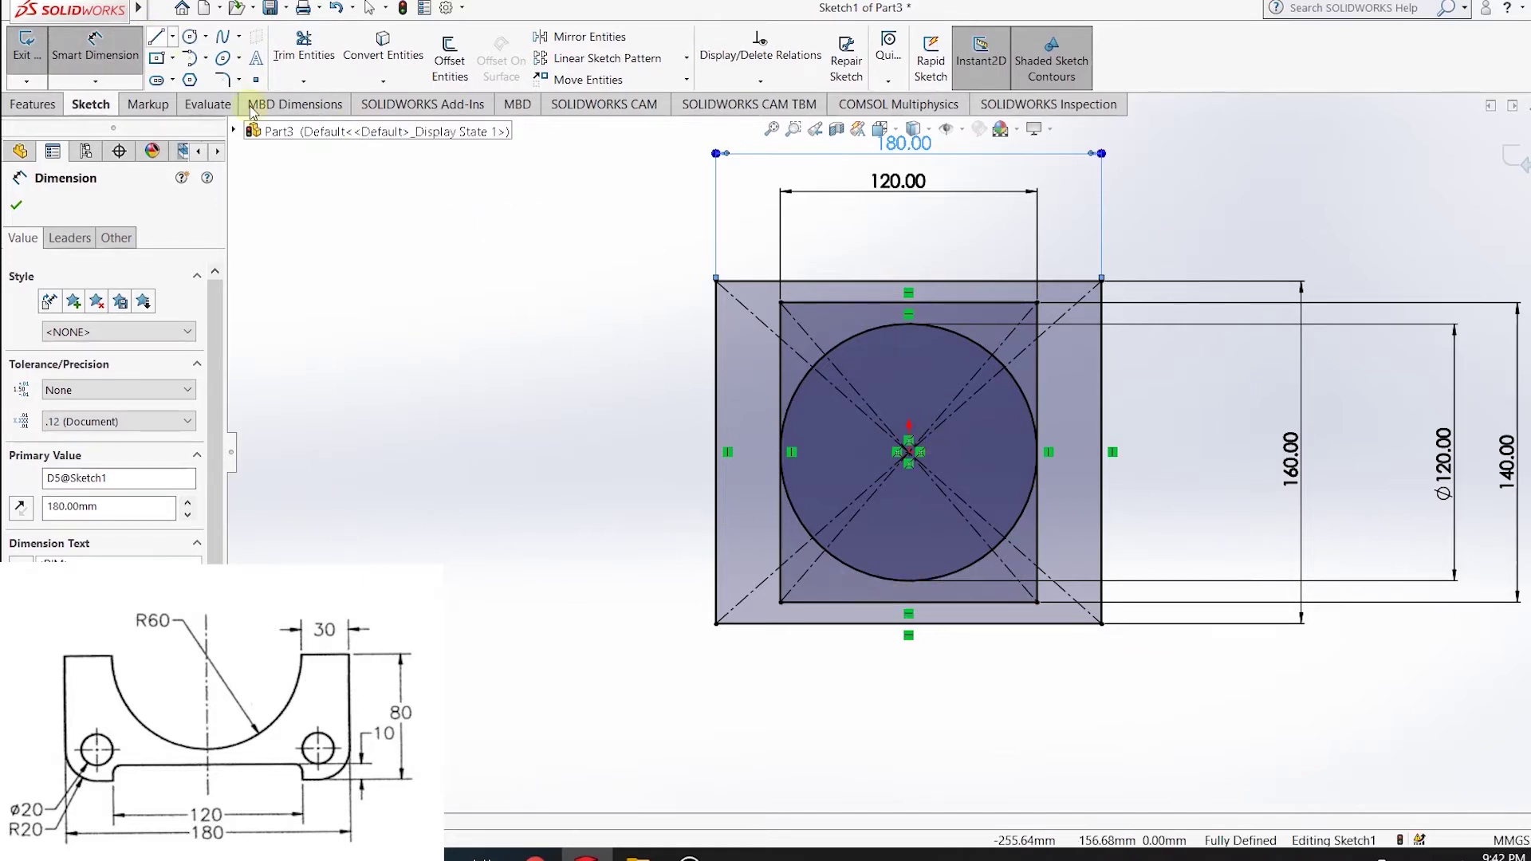
Draw left and right mid-height horizontal lines from the inner to the outer rectangle sides.
left_click(780, 452)
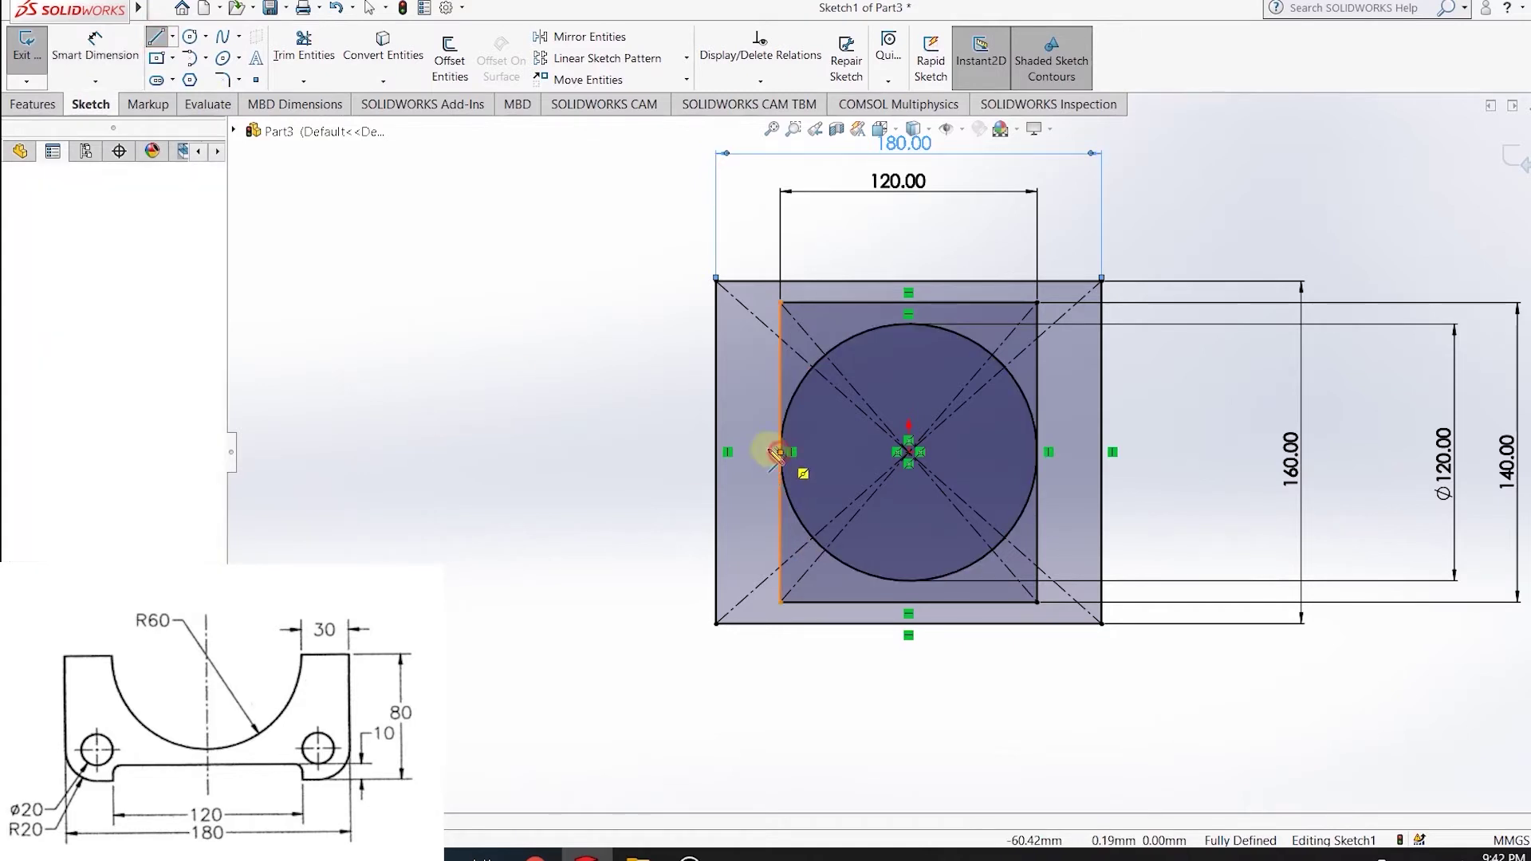
left_click(716, 452)
key("Escape")
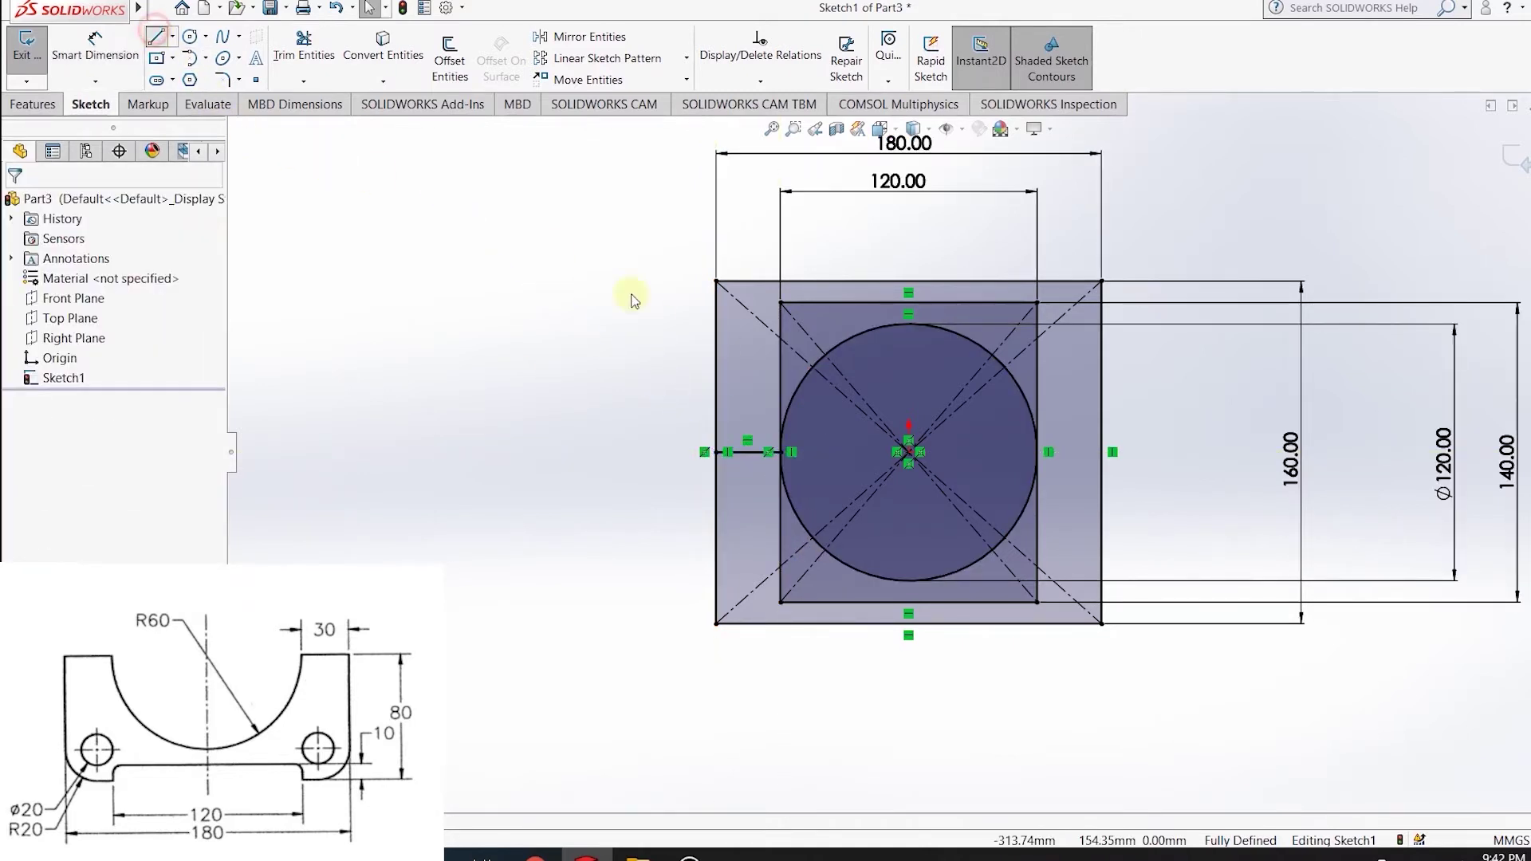
key("Return")
left_click(1036, 452)
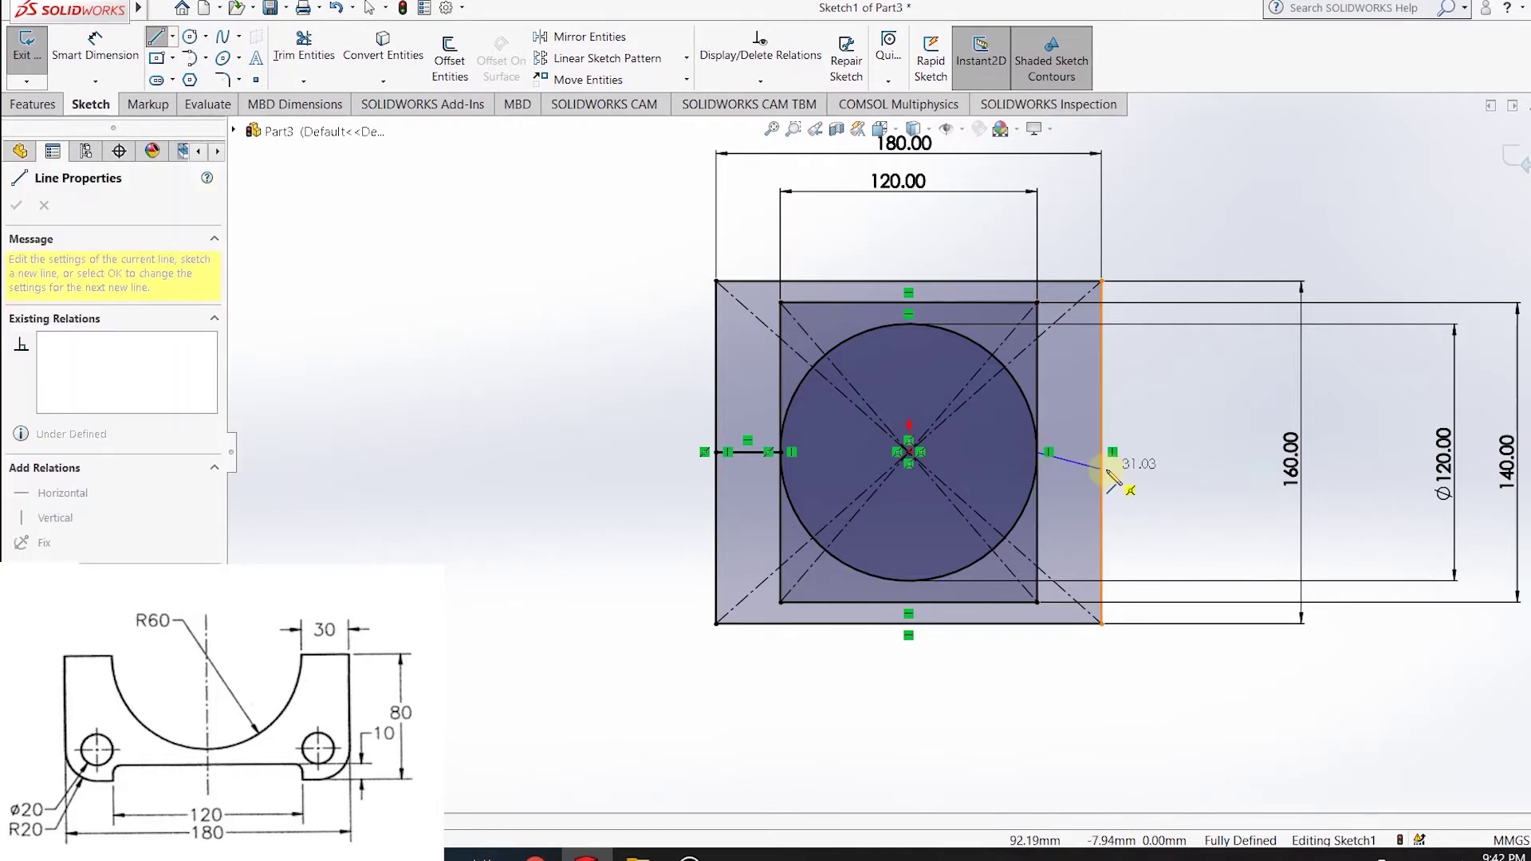
left_click(1102, 452)
key("Escape")
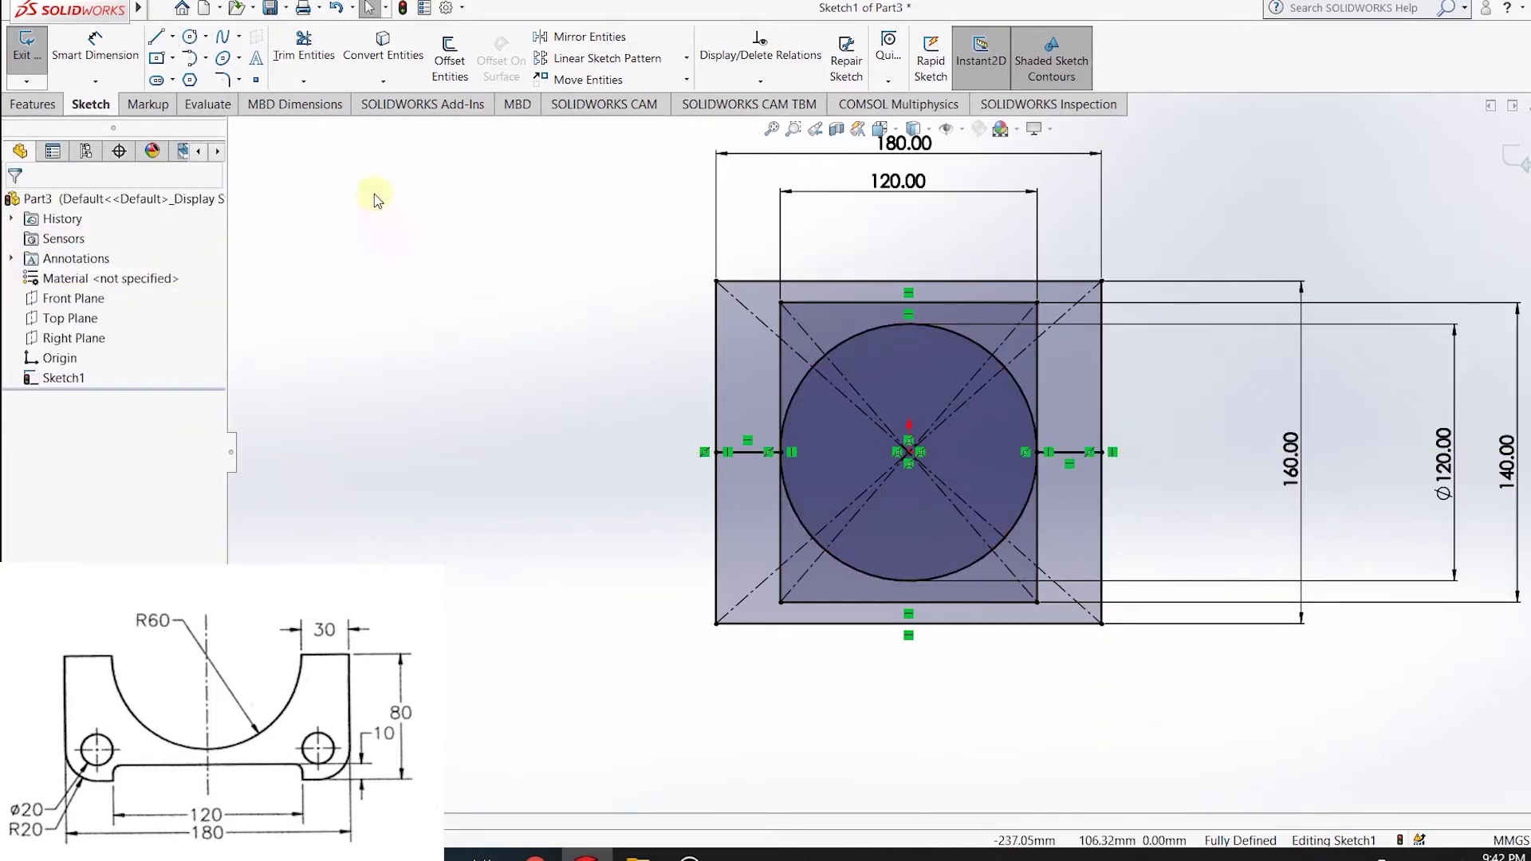
left_click(163, 39)
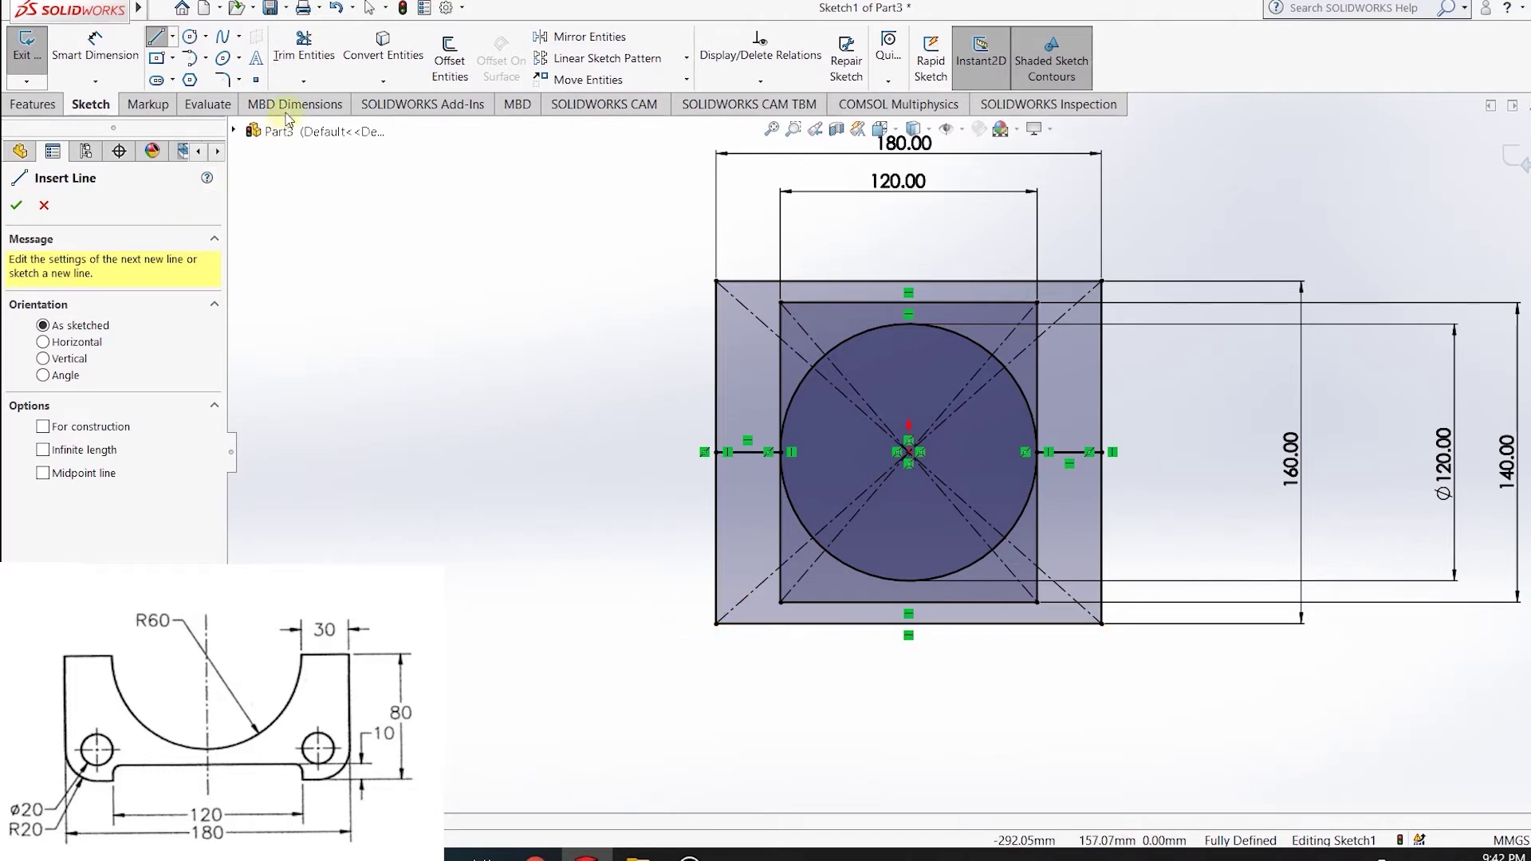
Trim the inner rectangle's left and right sides, accepting the relation warnings.
left_click(306, 81)
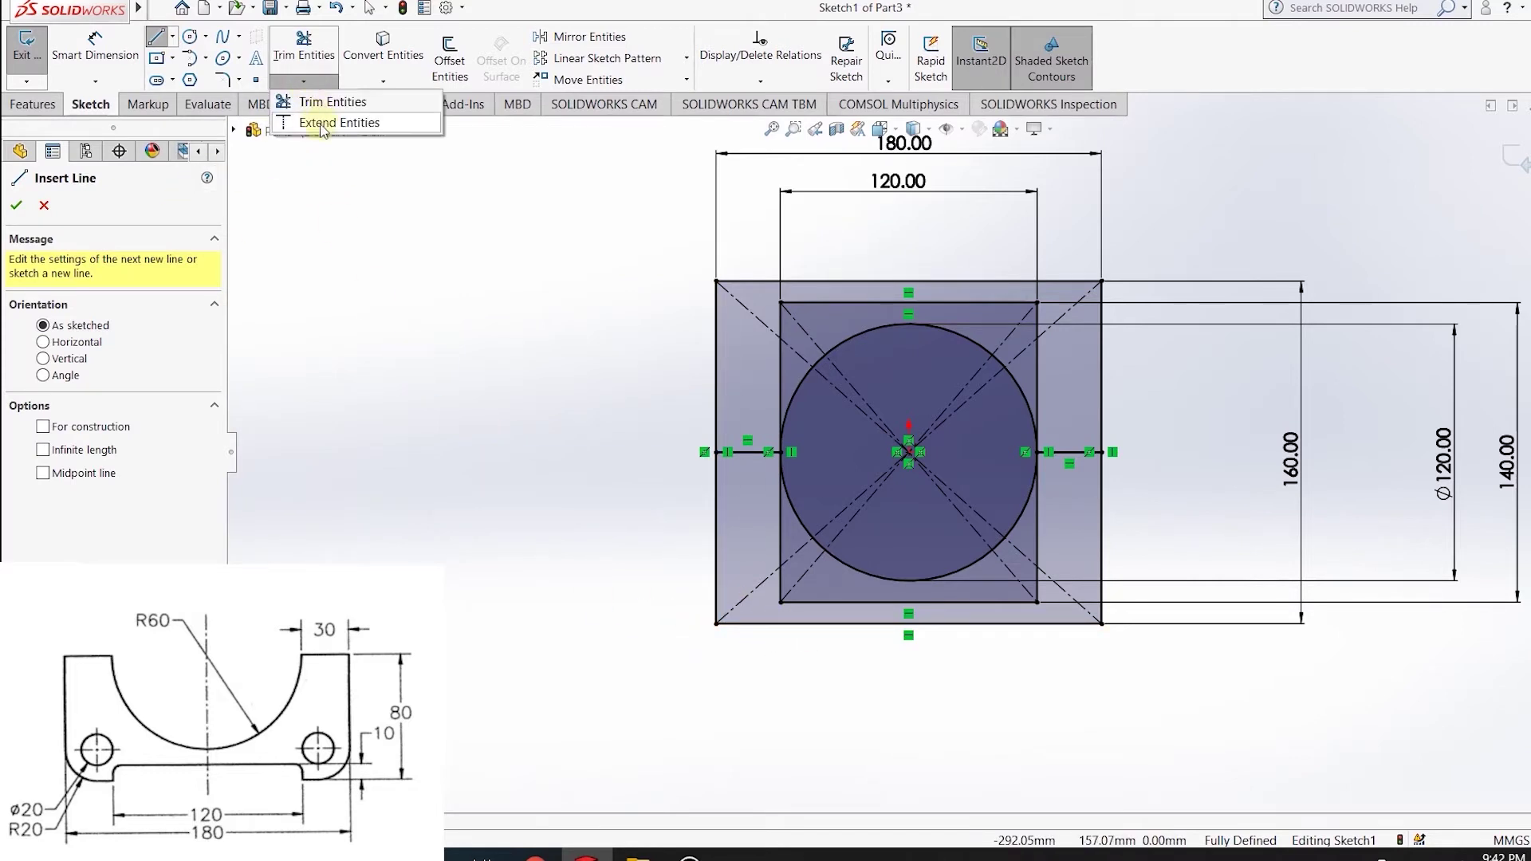
left_click(781, 604)
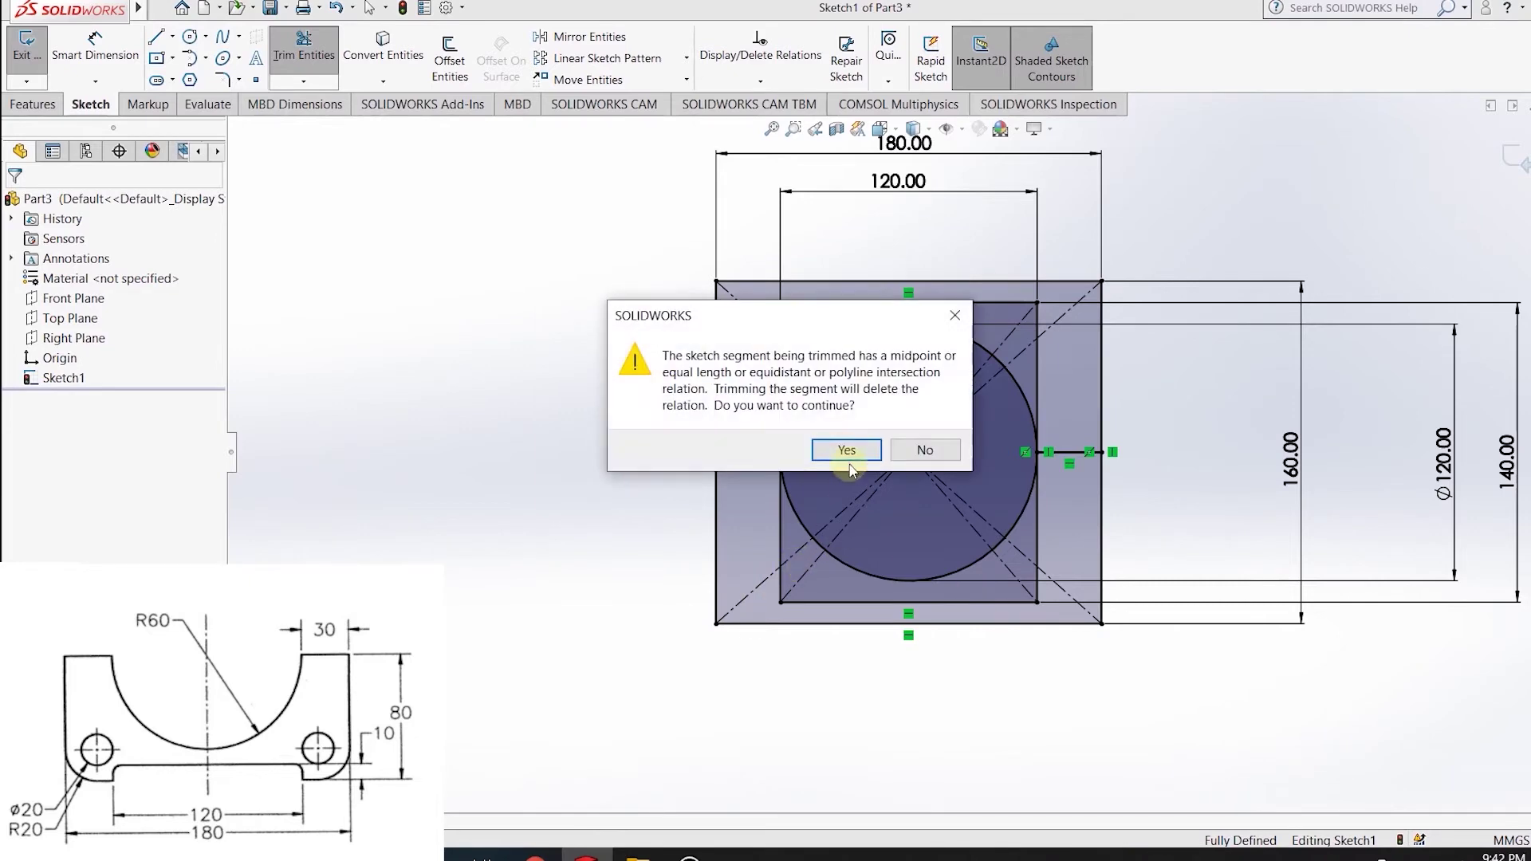
left_click(848, 454)
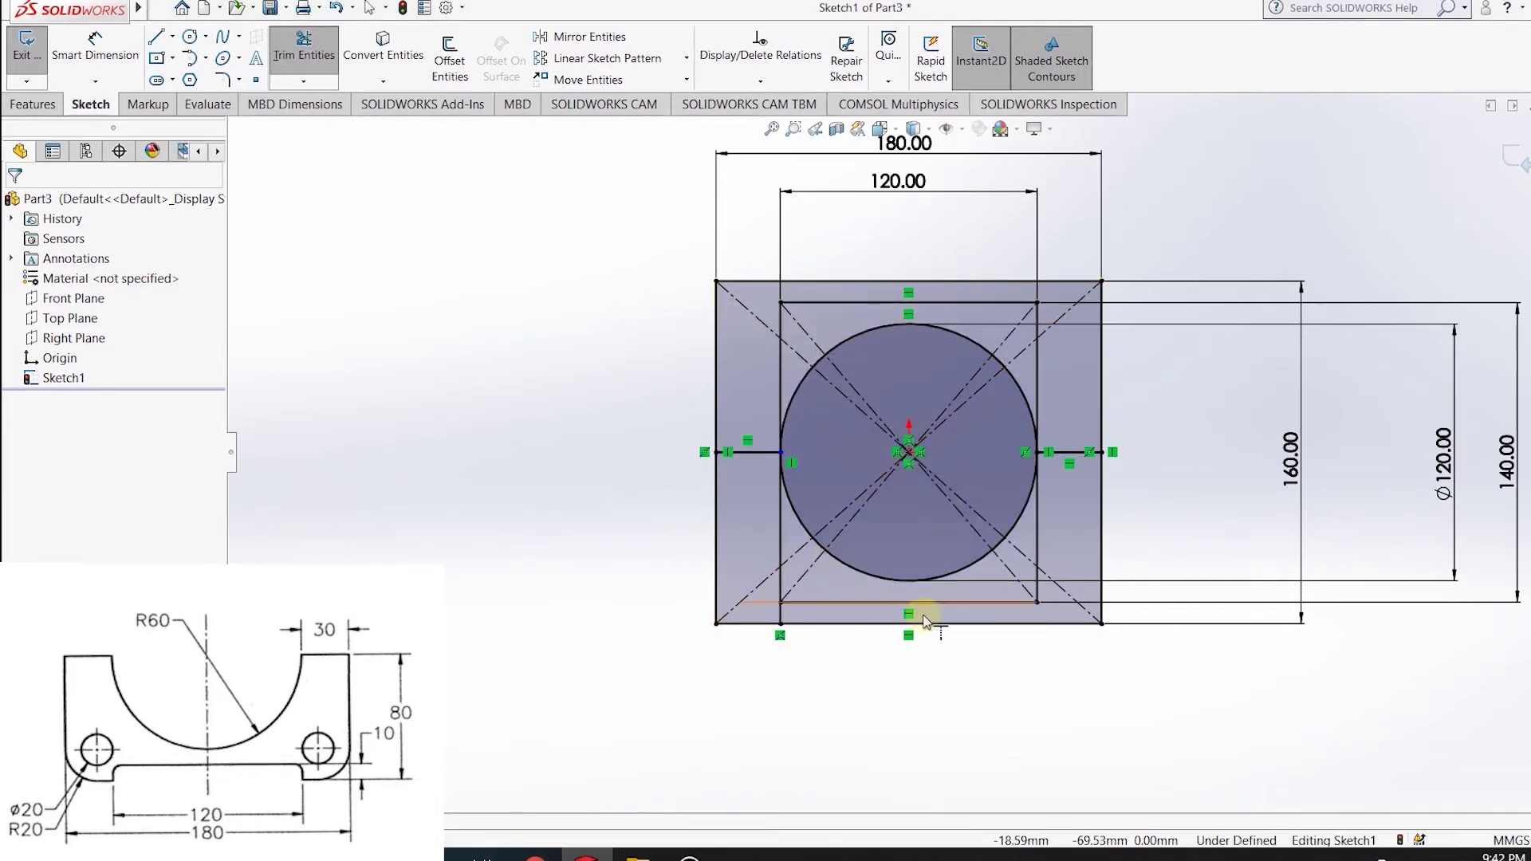
left_click(1039, 604)
left_click(831, 447)
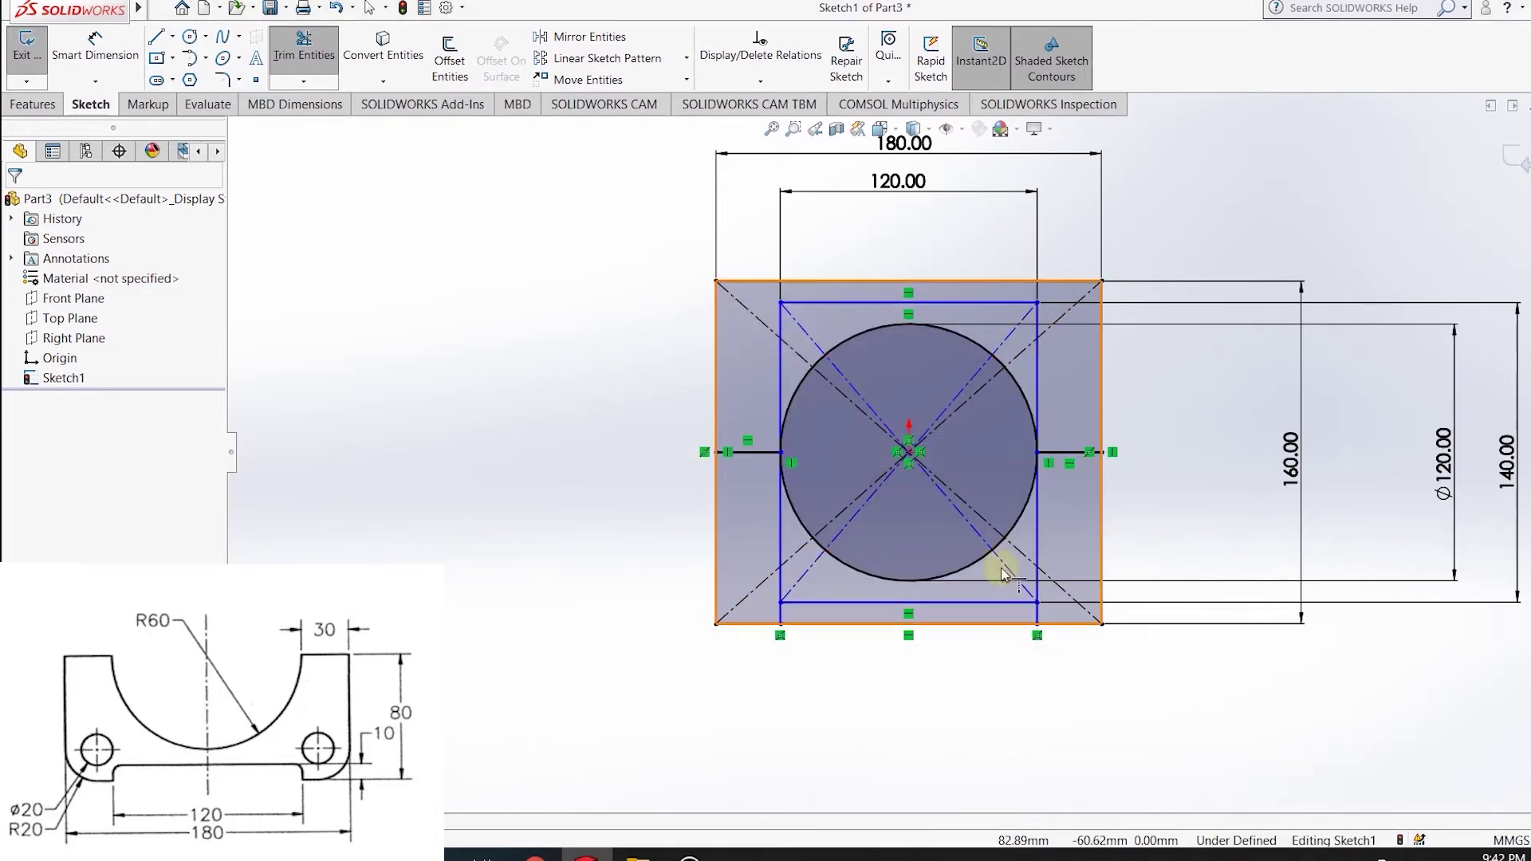
scroll(863, 537, "down", 1)
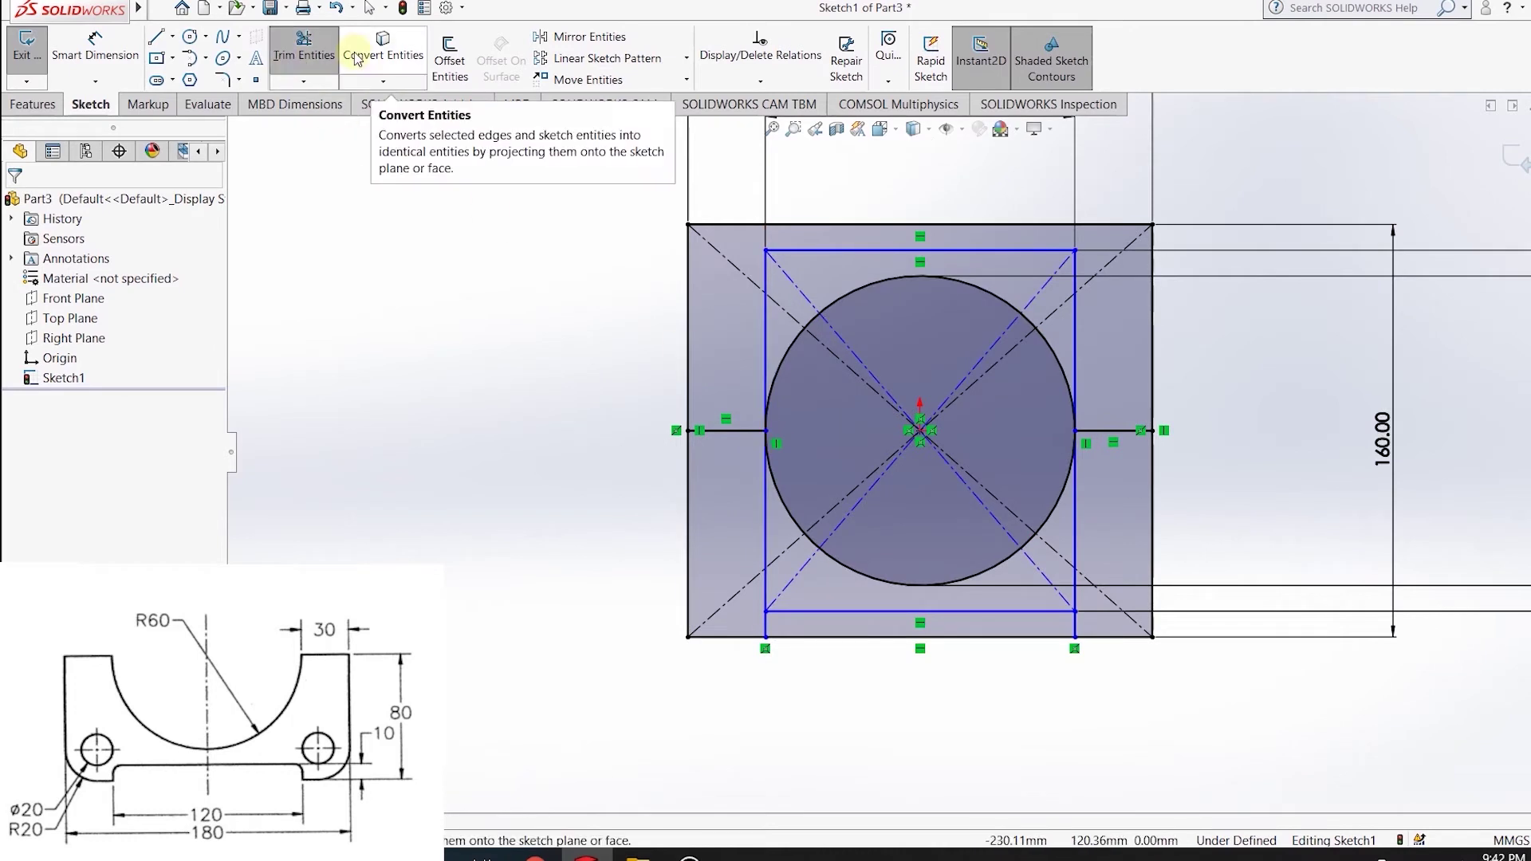
Power-trim the upper circle half, top lines and construction lines to close the U profile.
left_click(303, 80)
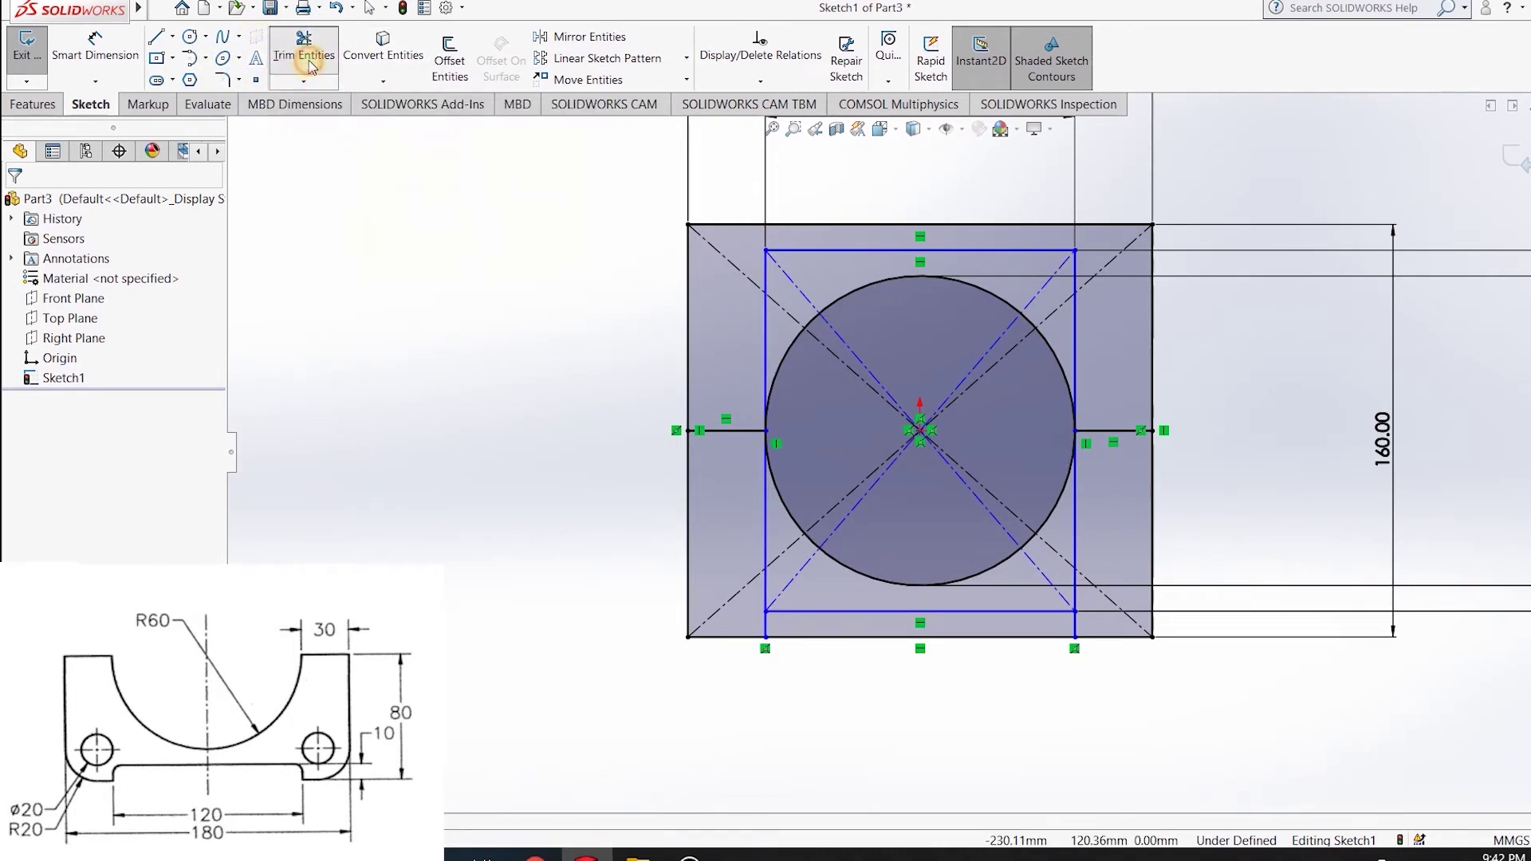
left_click_drag(587, 250, 1248, 353)
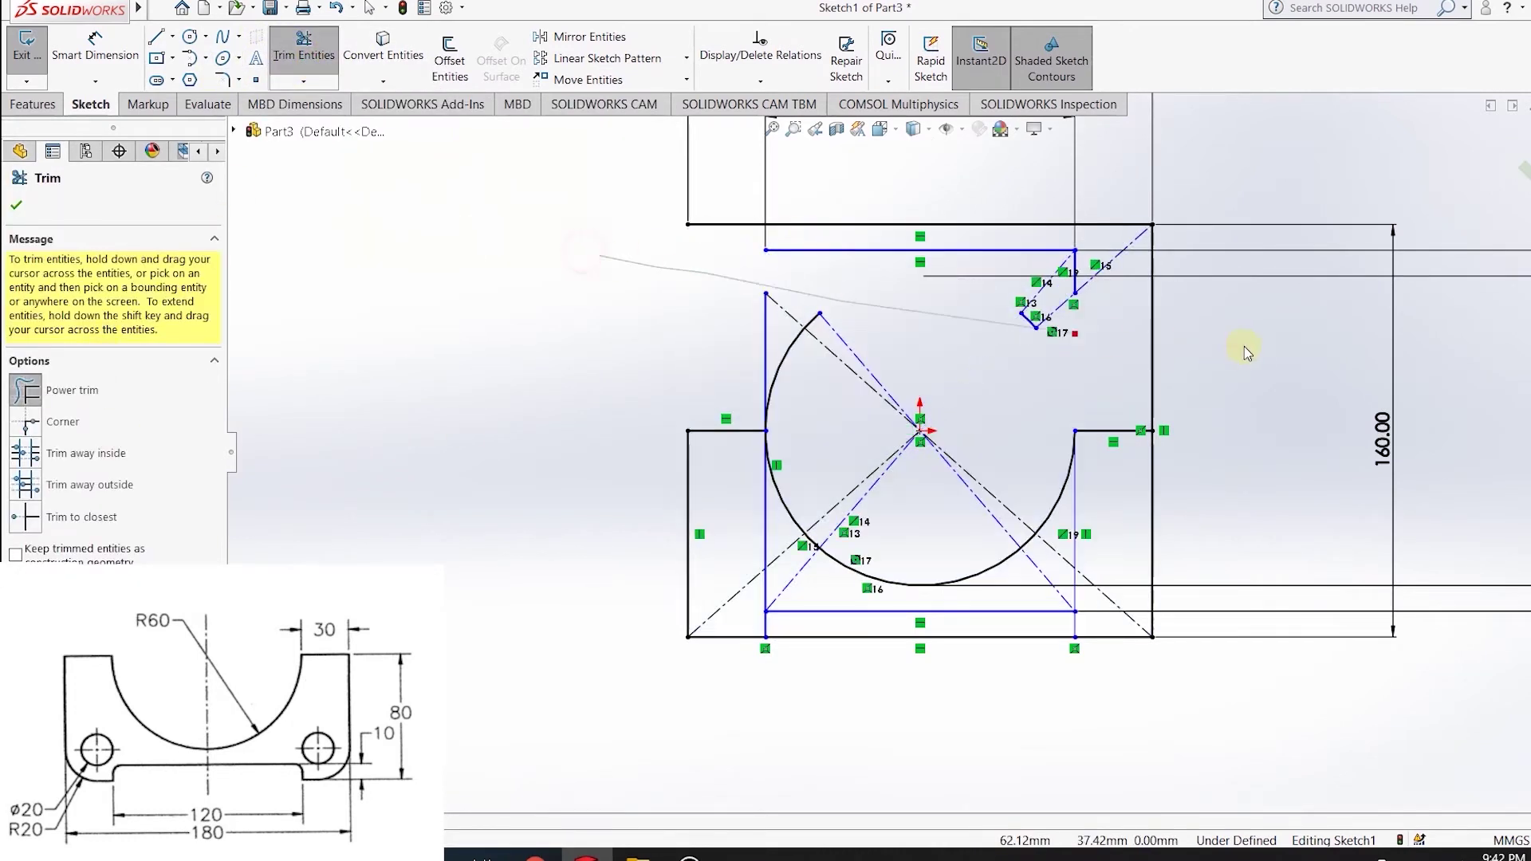
left_click_drag(772, 174, 1129, 282)
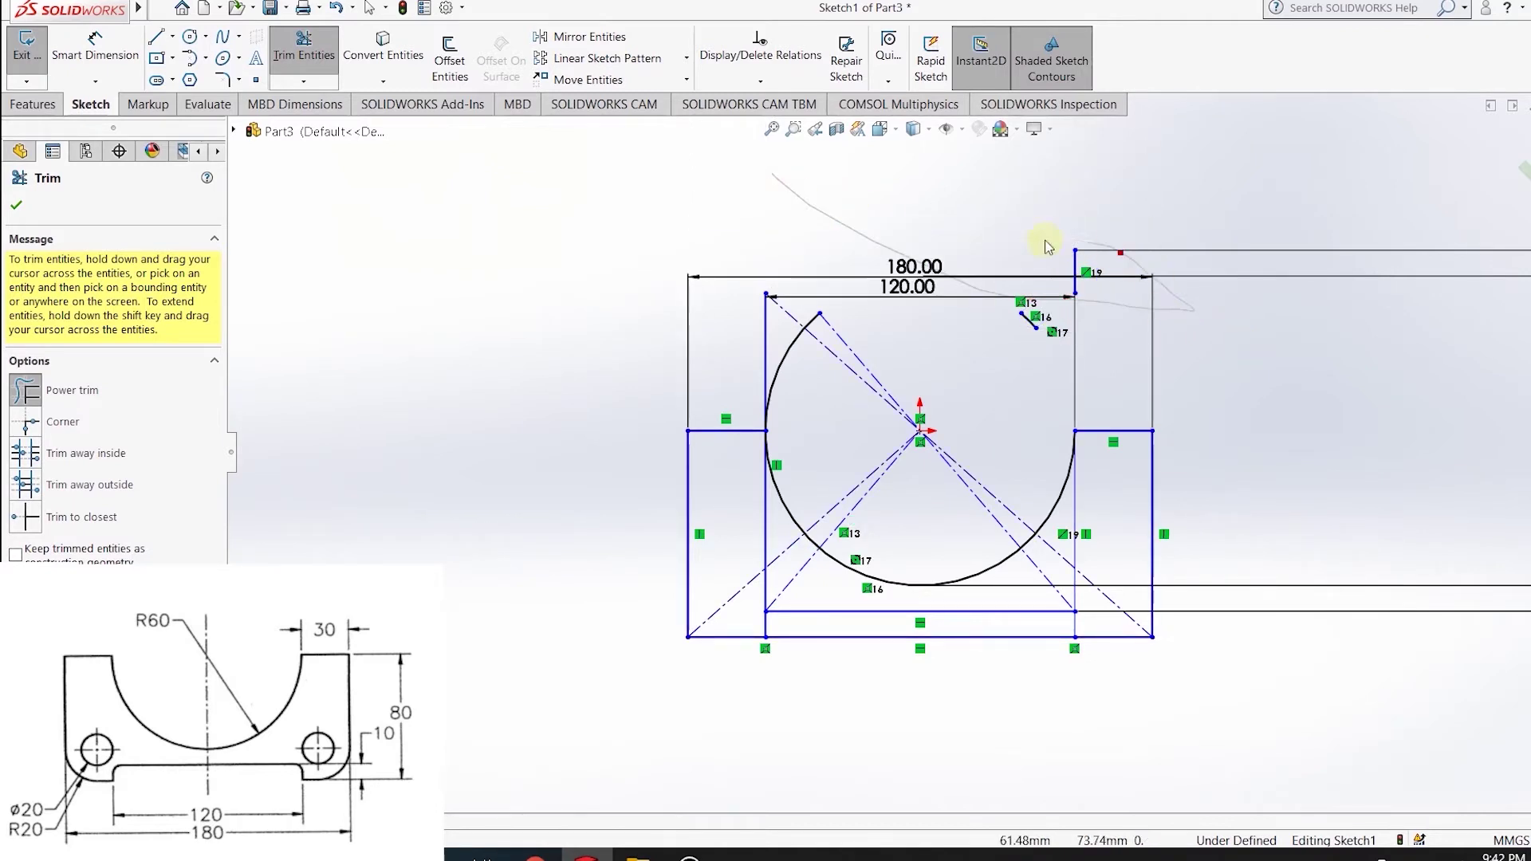
left_click_drag(785, 315, 1039, 329)
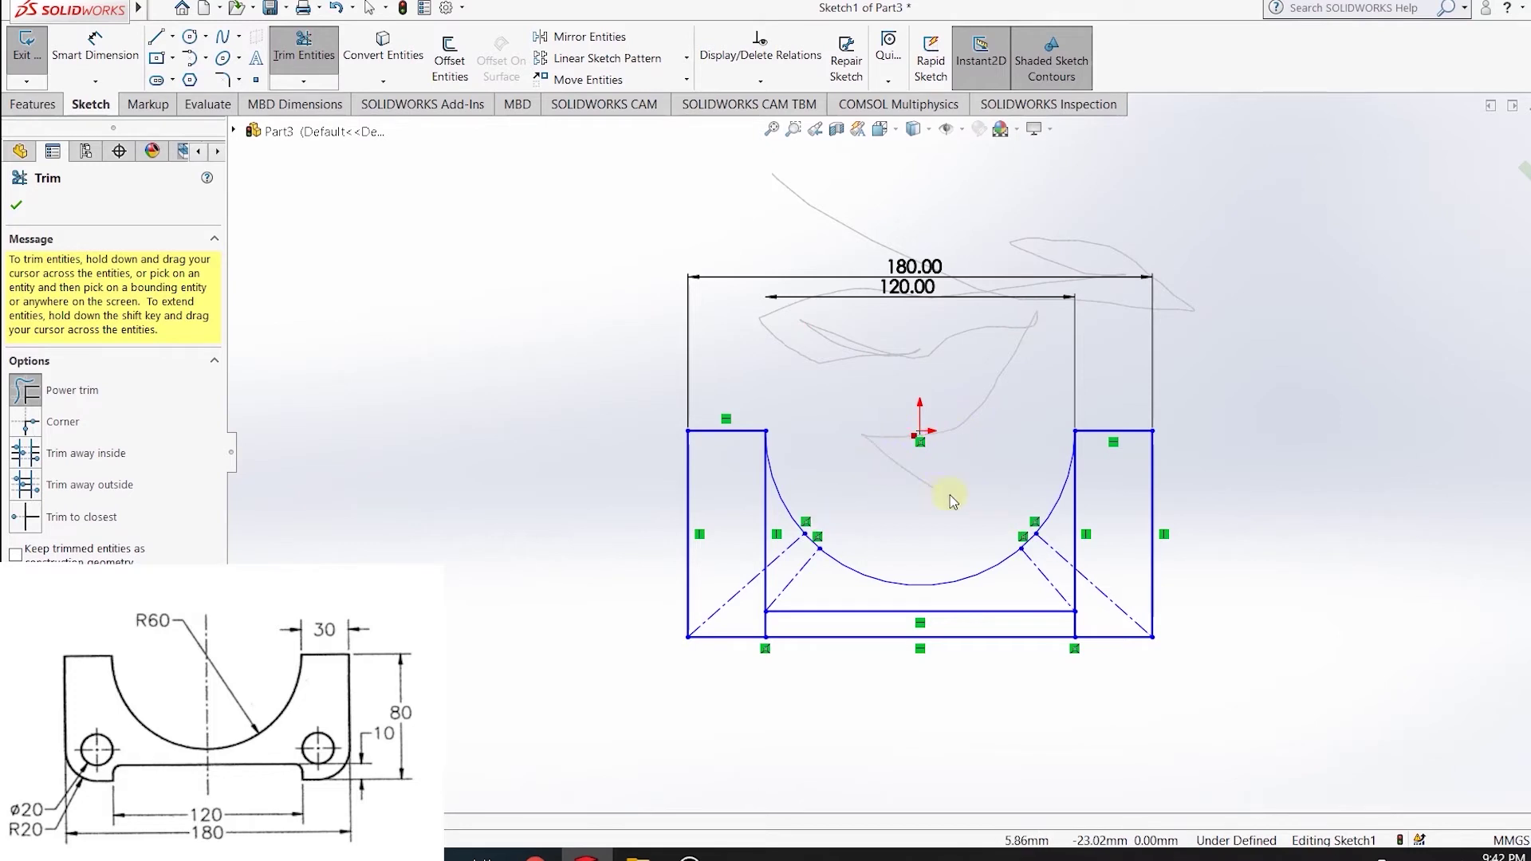
left_click_drag(969, 428, 980, 487)
left_click_drag(750, 524, 774, 598)
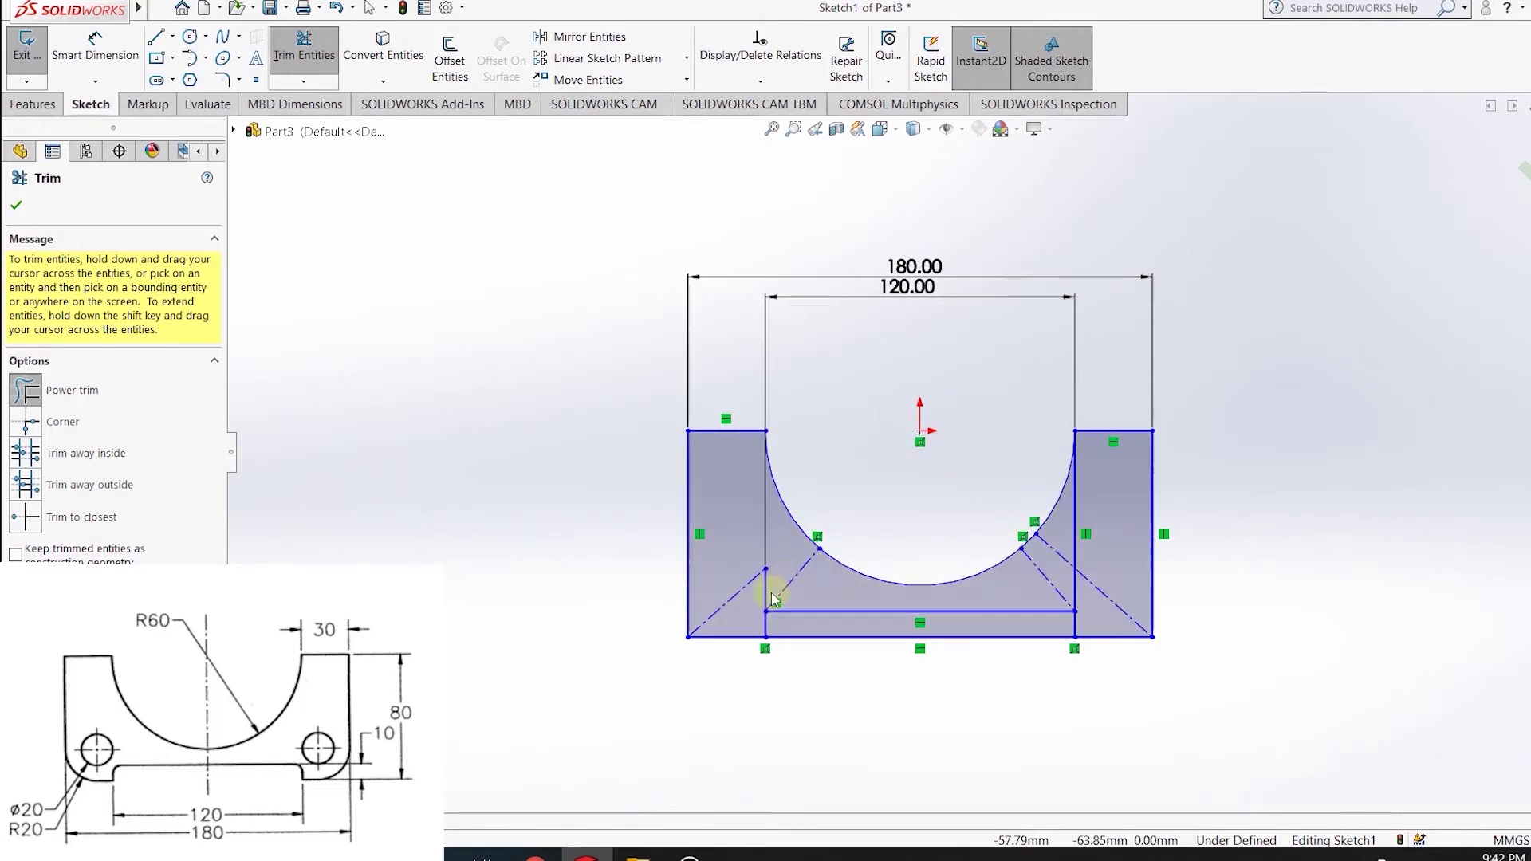
mouse_move(738, 532)
left_mouse_down()
mouse_move(746, 591)
mouse_move(1066, 623)
mouse_move(1087, 547)
left_mouse_up()
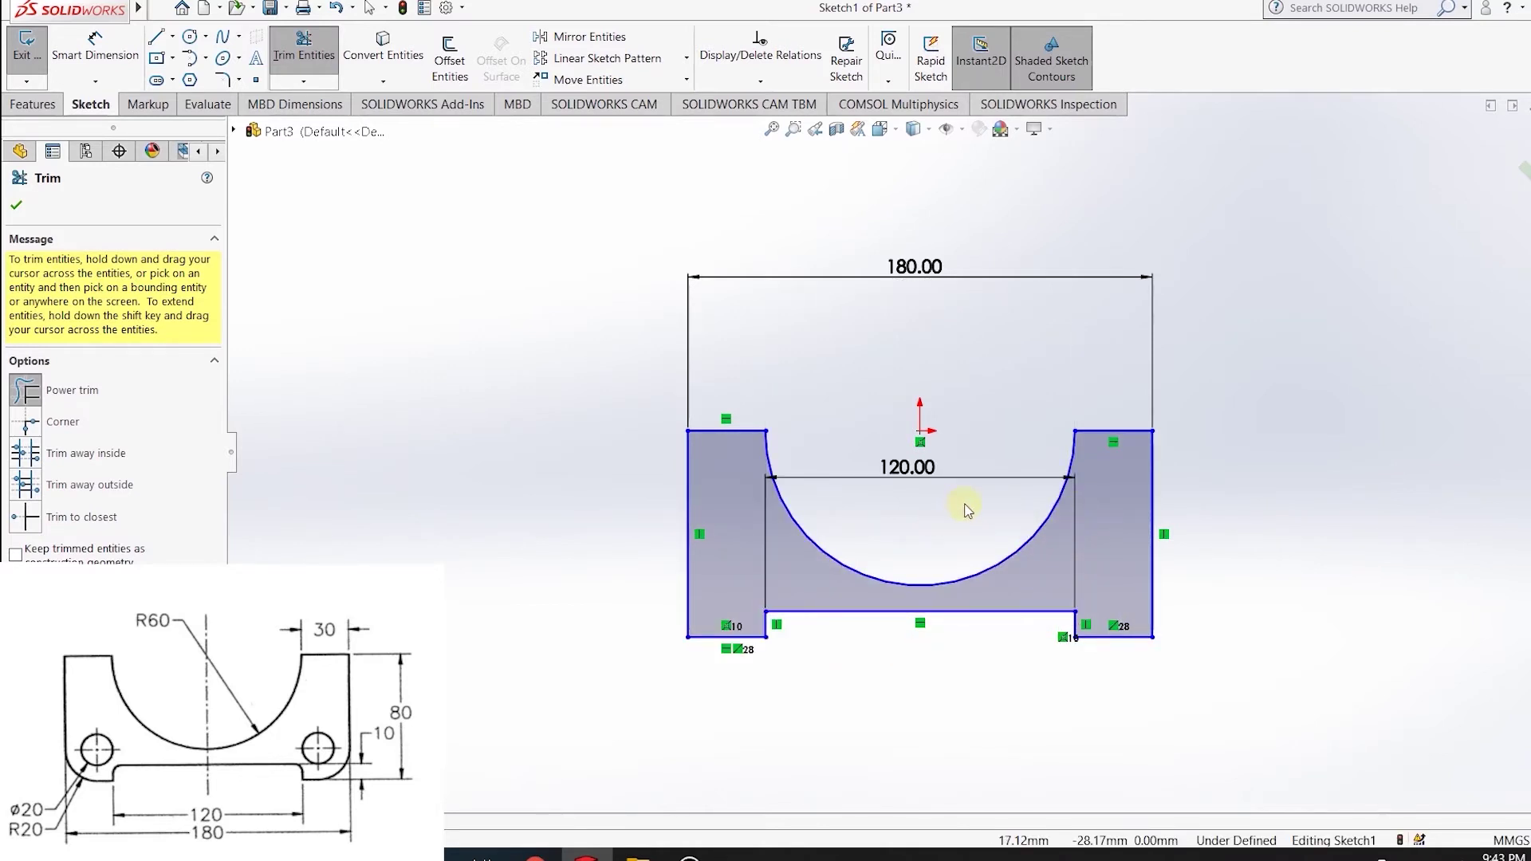
Start Sketch Fillet and remove the wrongly picked bottom line from its selection.
key("Escape")
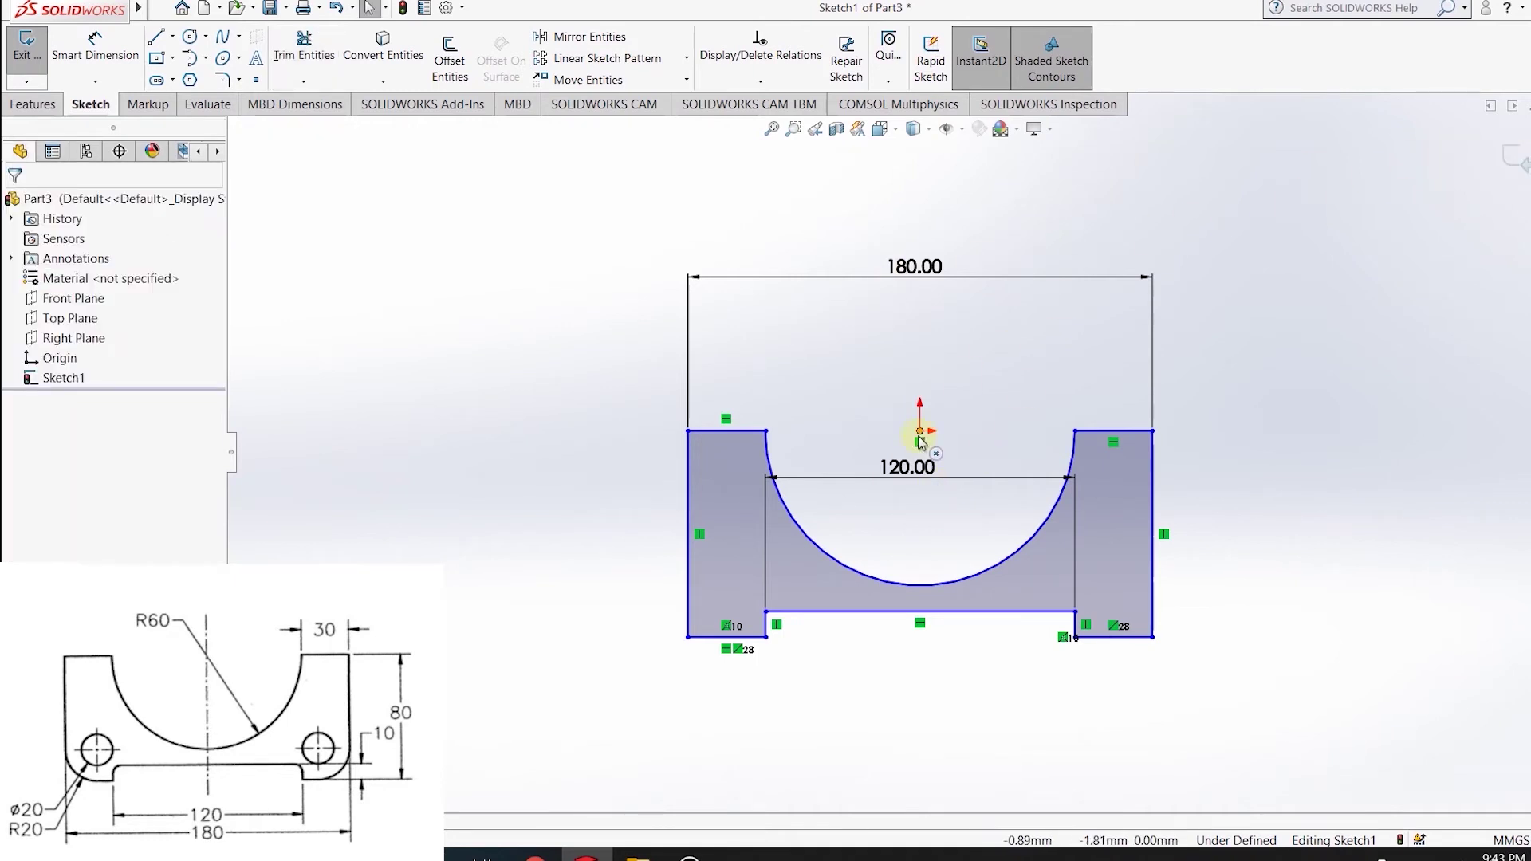
left_click(240, 81)
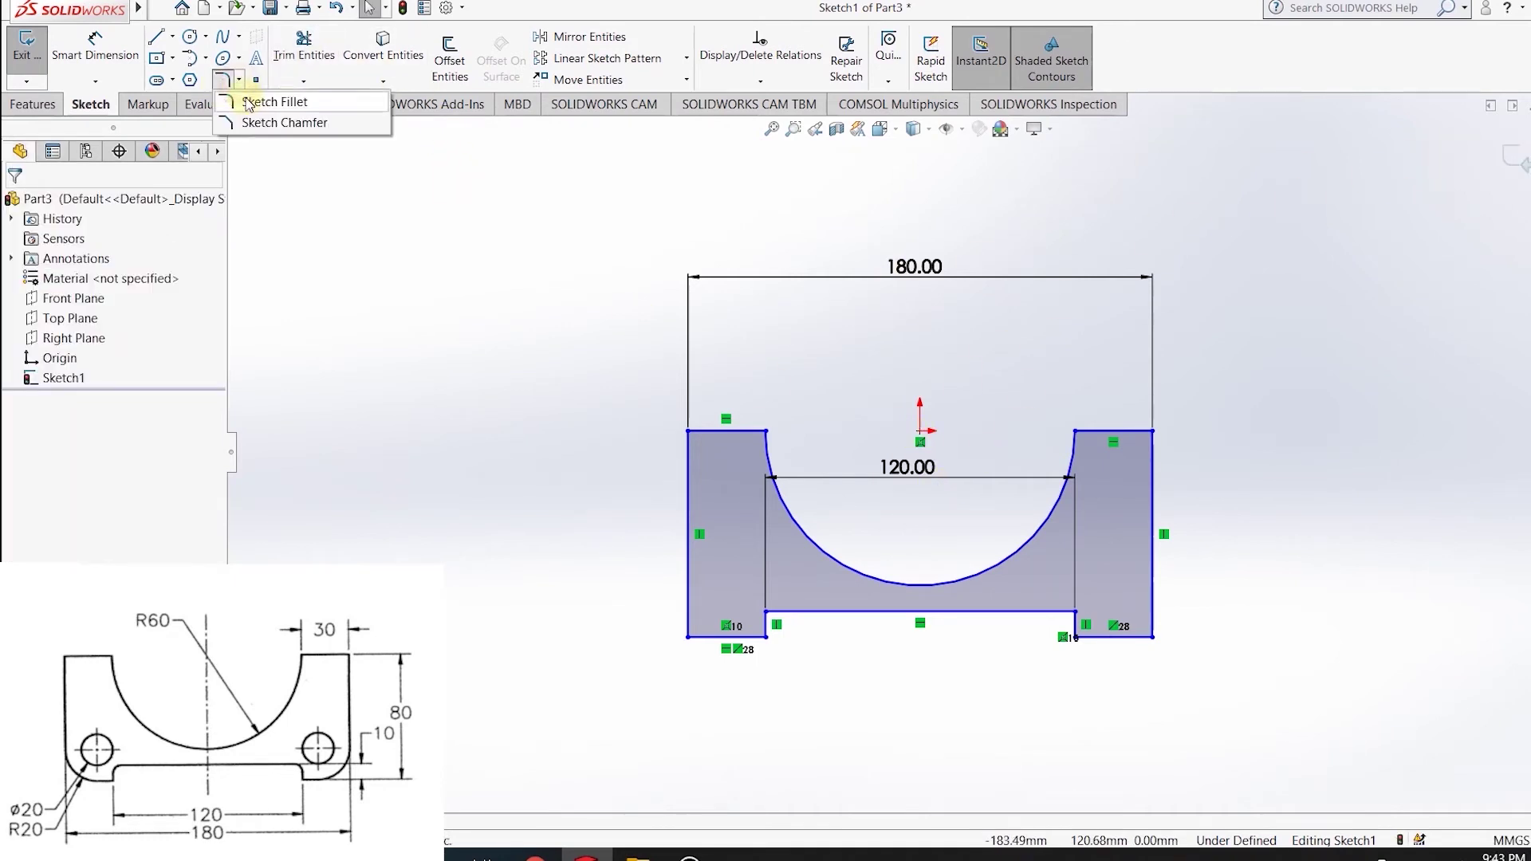
left_click(250, 105)
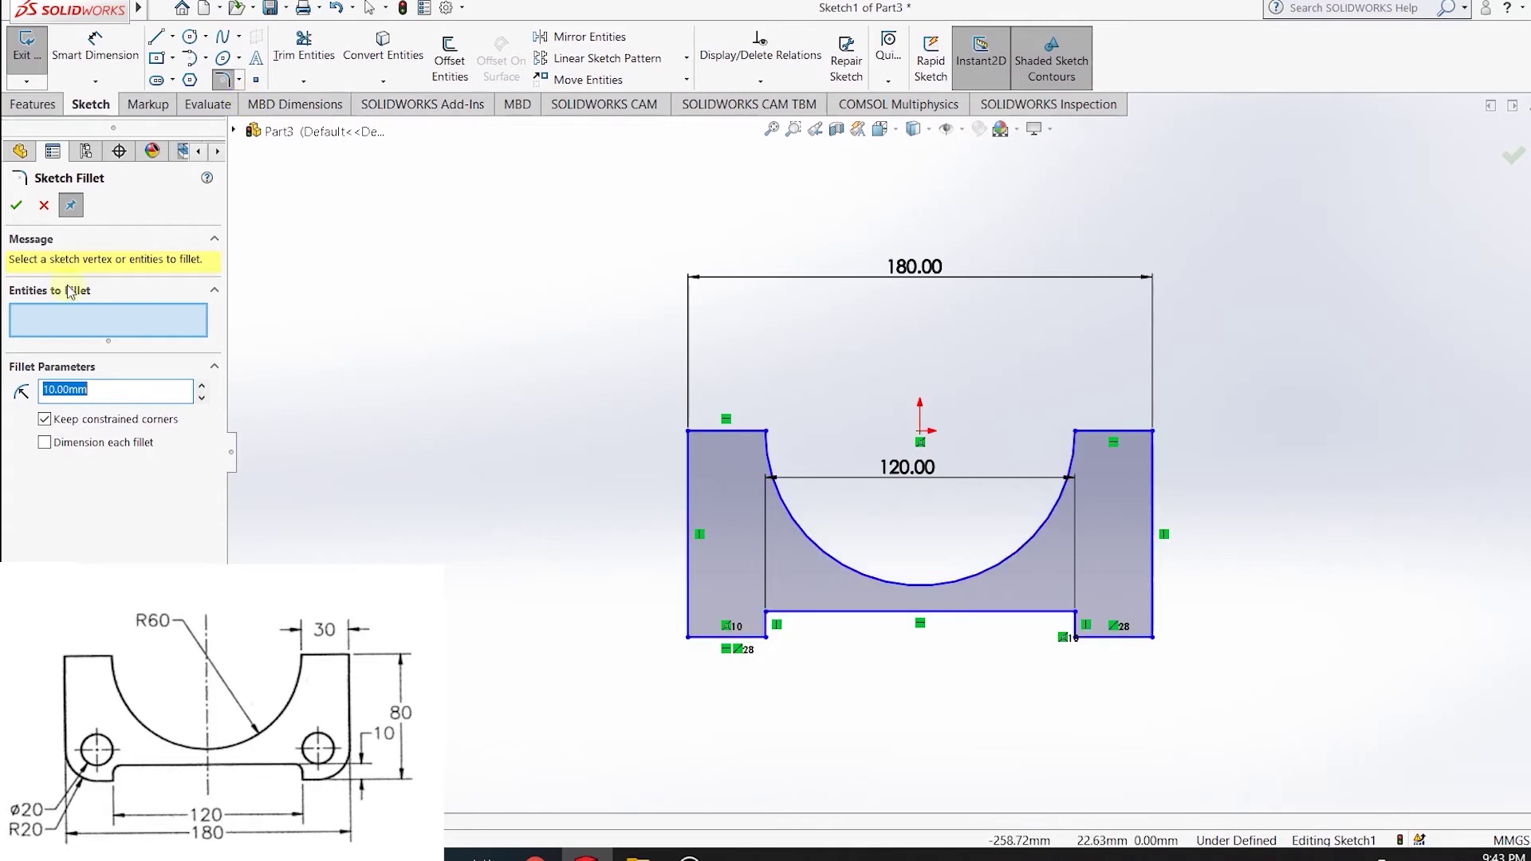
left_click(781, 614)
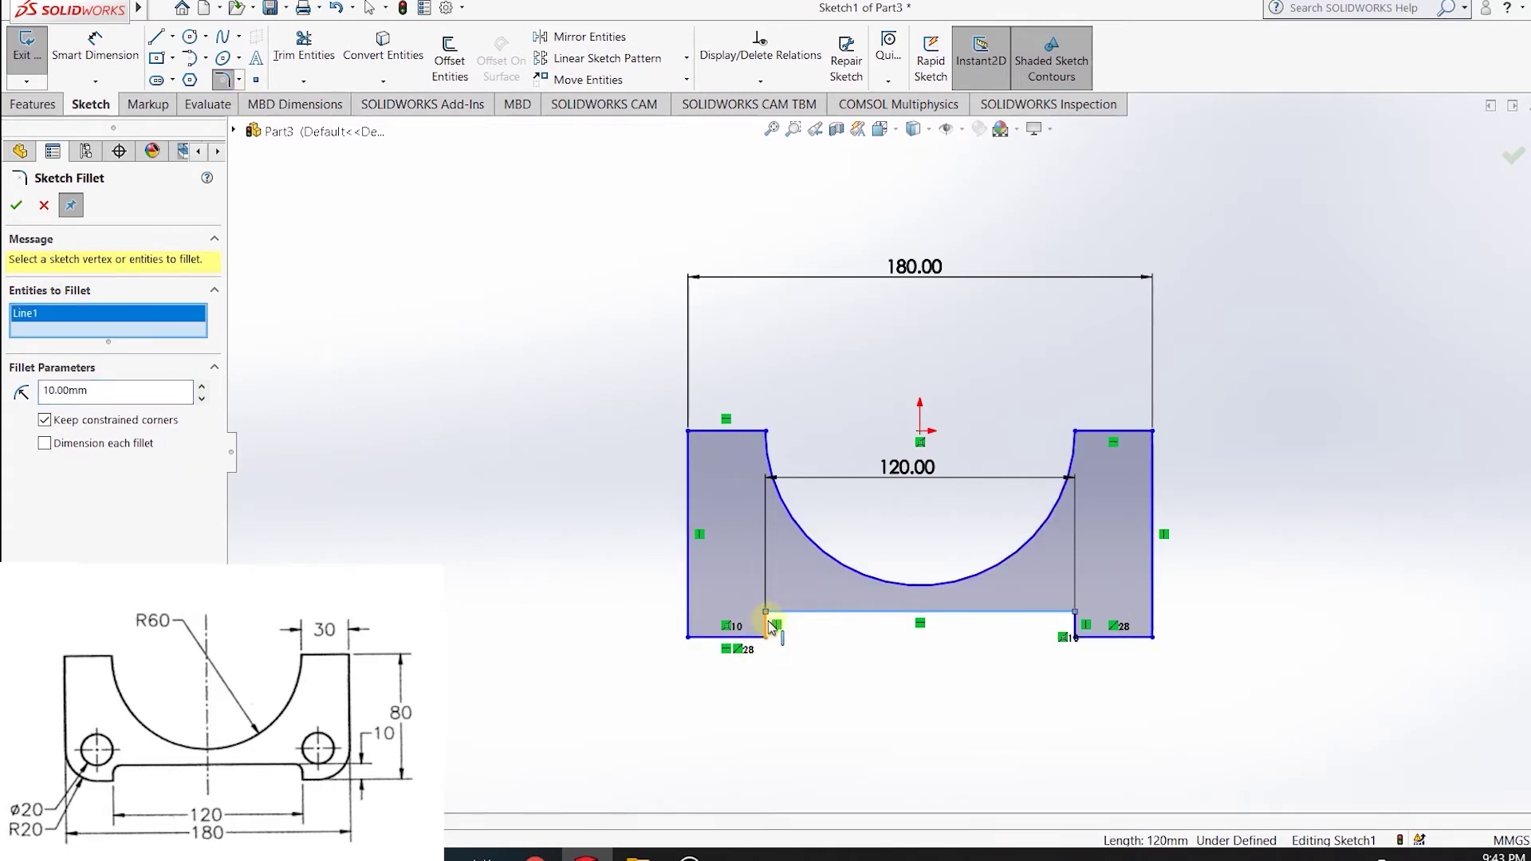
left_click(768, 626)
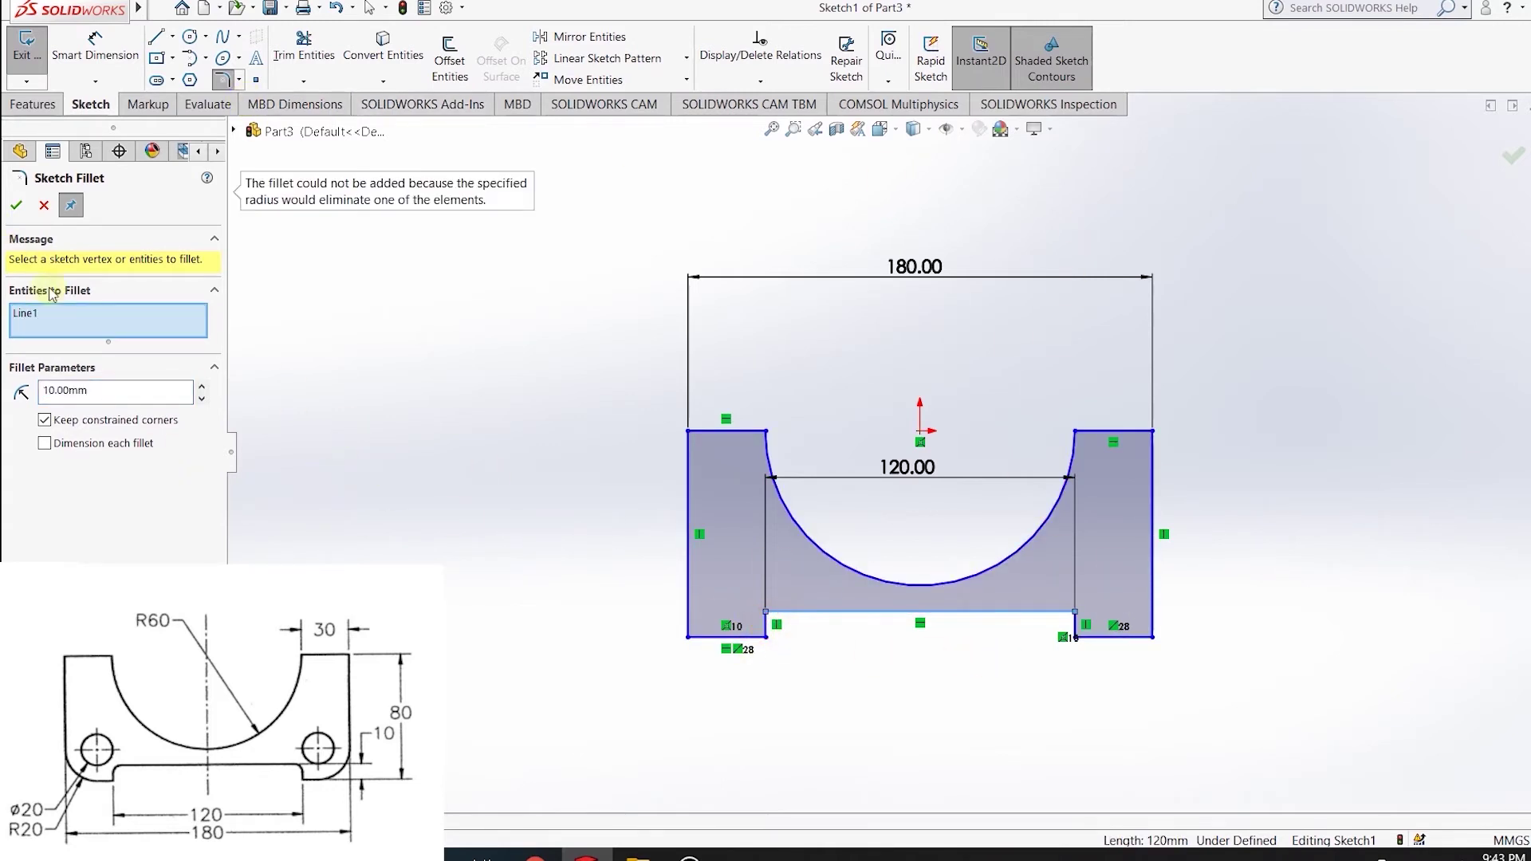
right_click(57, 315)
left_click(70, 345)
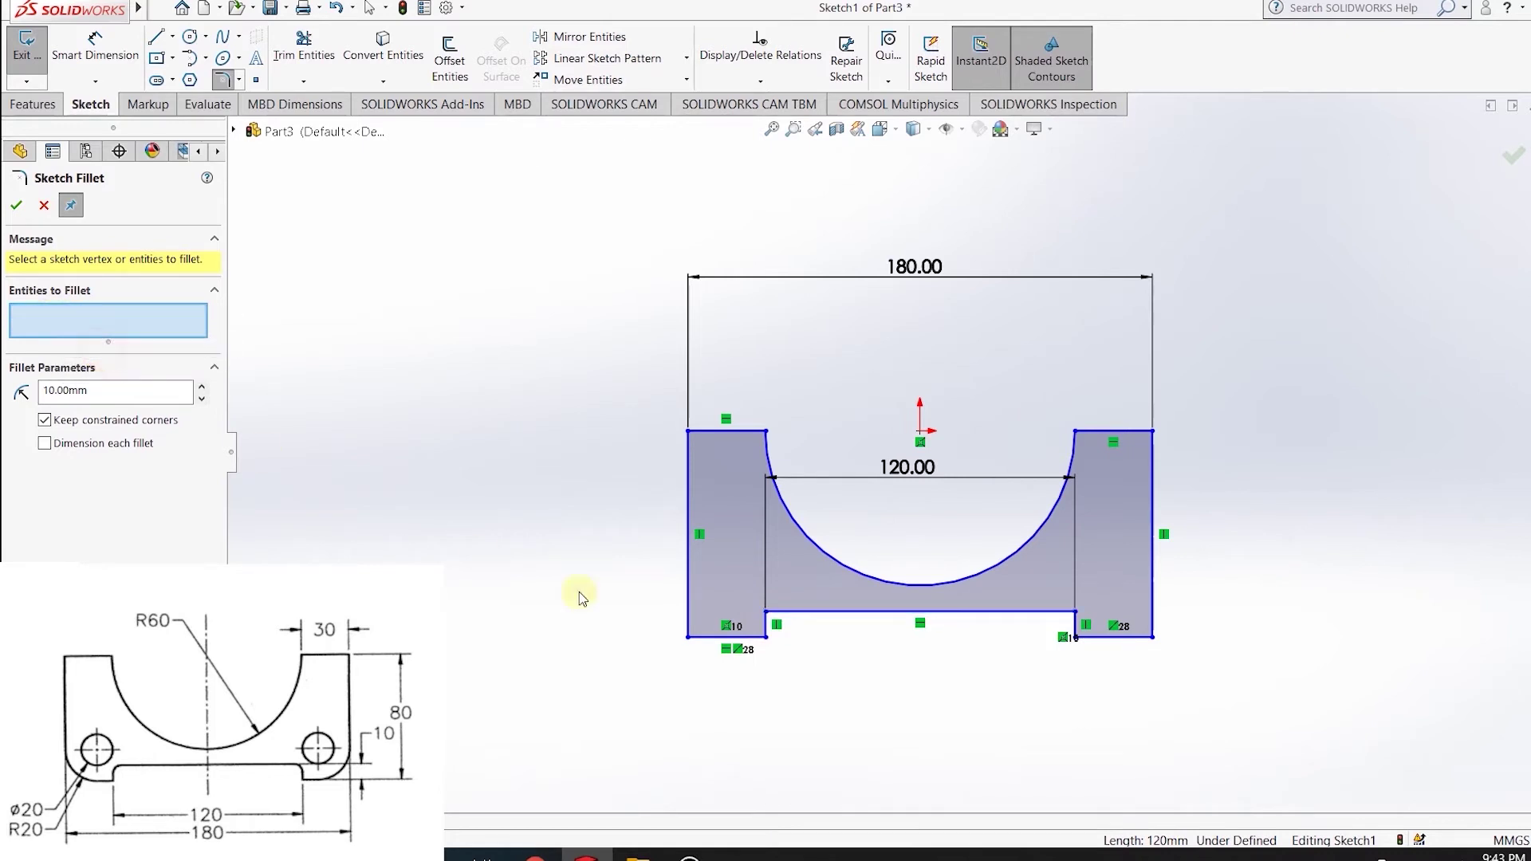
scroll(738, 657, "down", 3)
Select both inner recess corners and set the fillet radius to 5 mm.
left_click(785, 574)
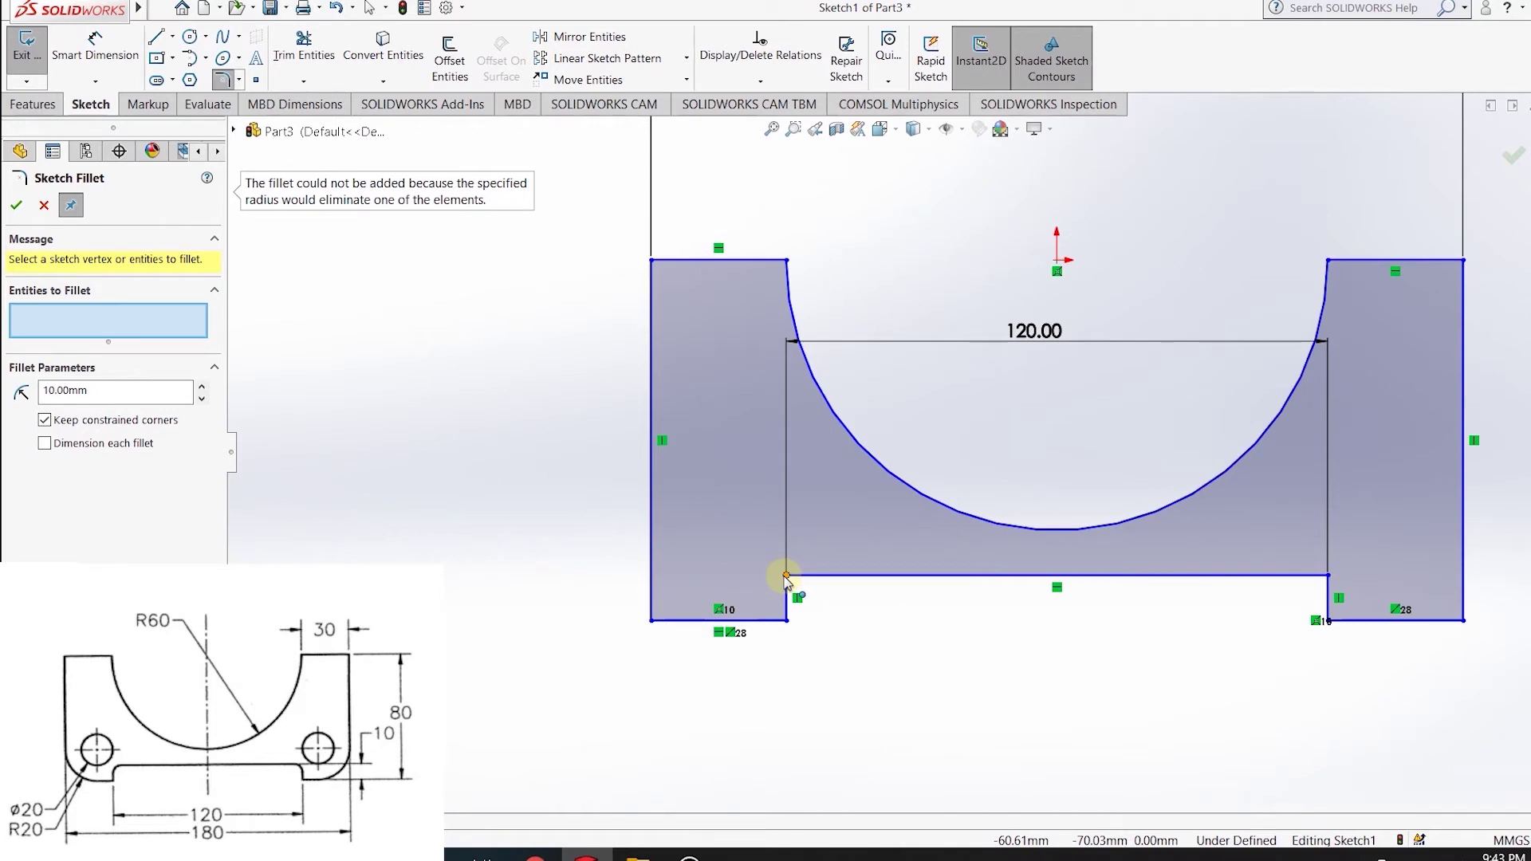
left_click(787, 583)
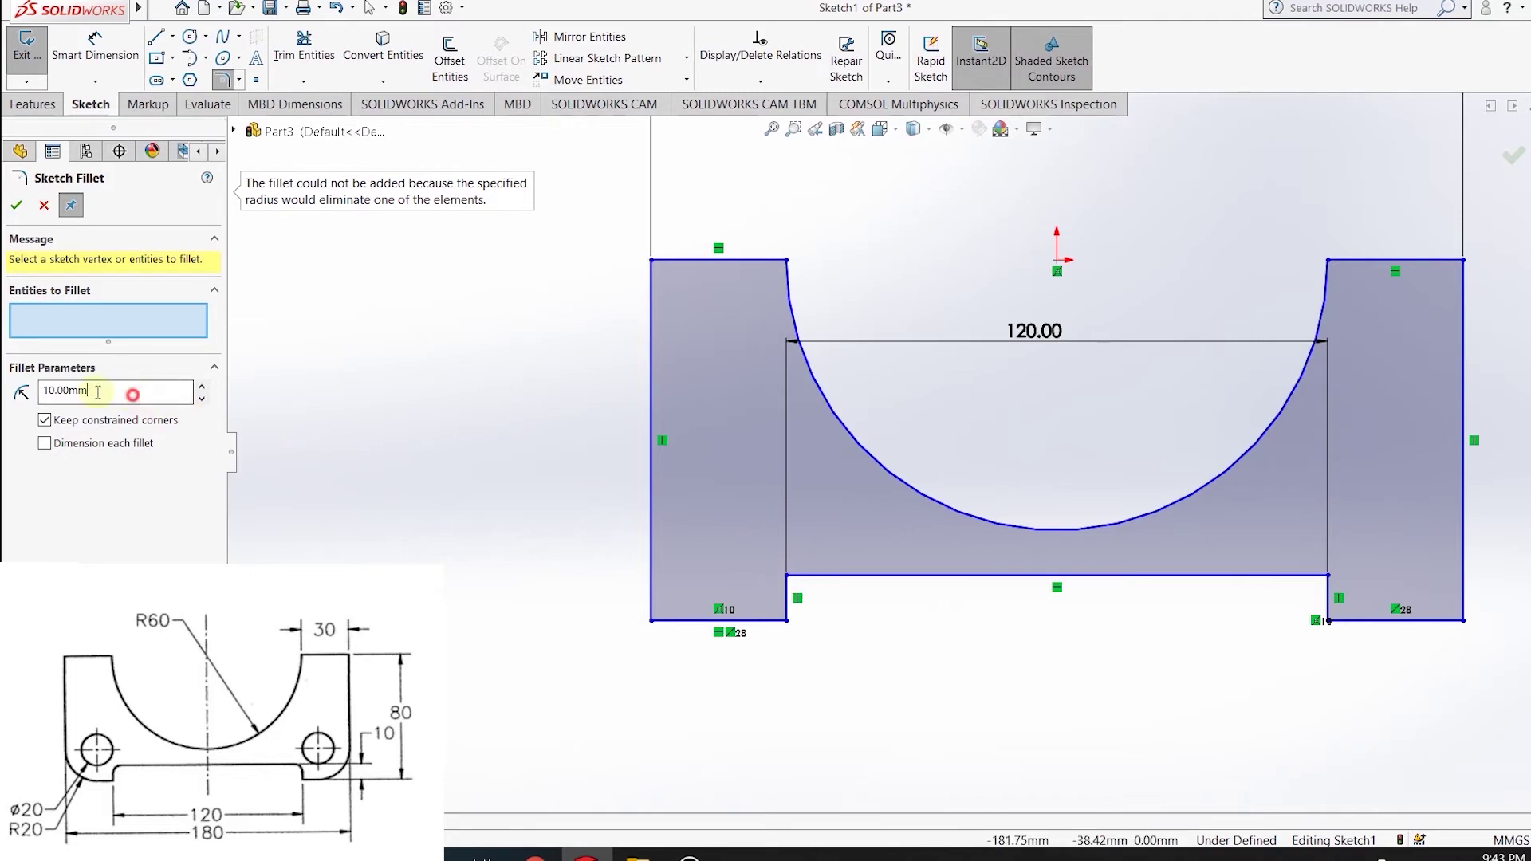
type("2")
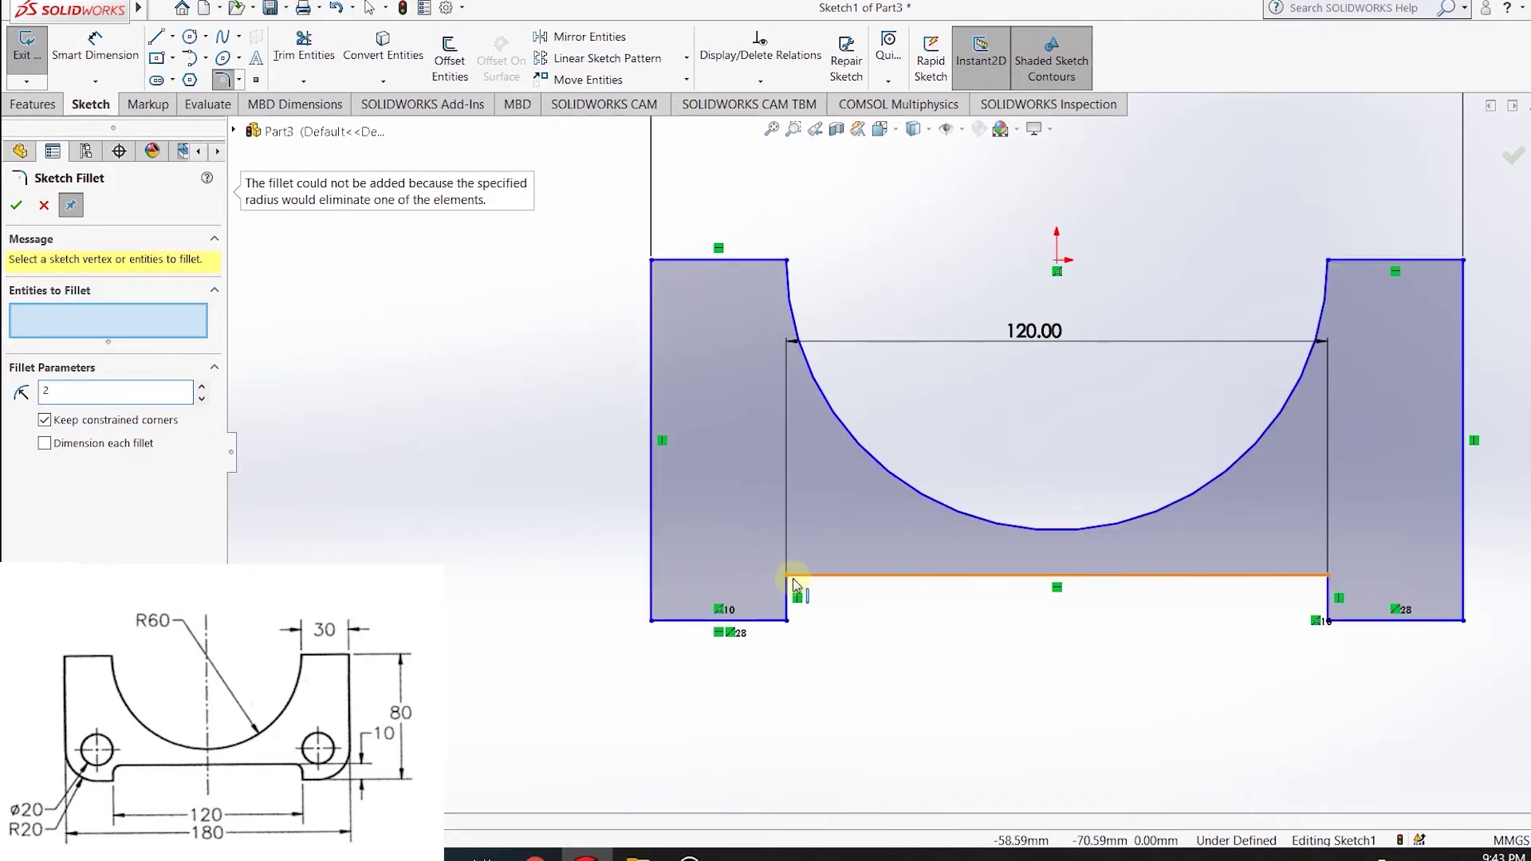
left_click(787, 575)
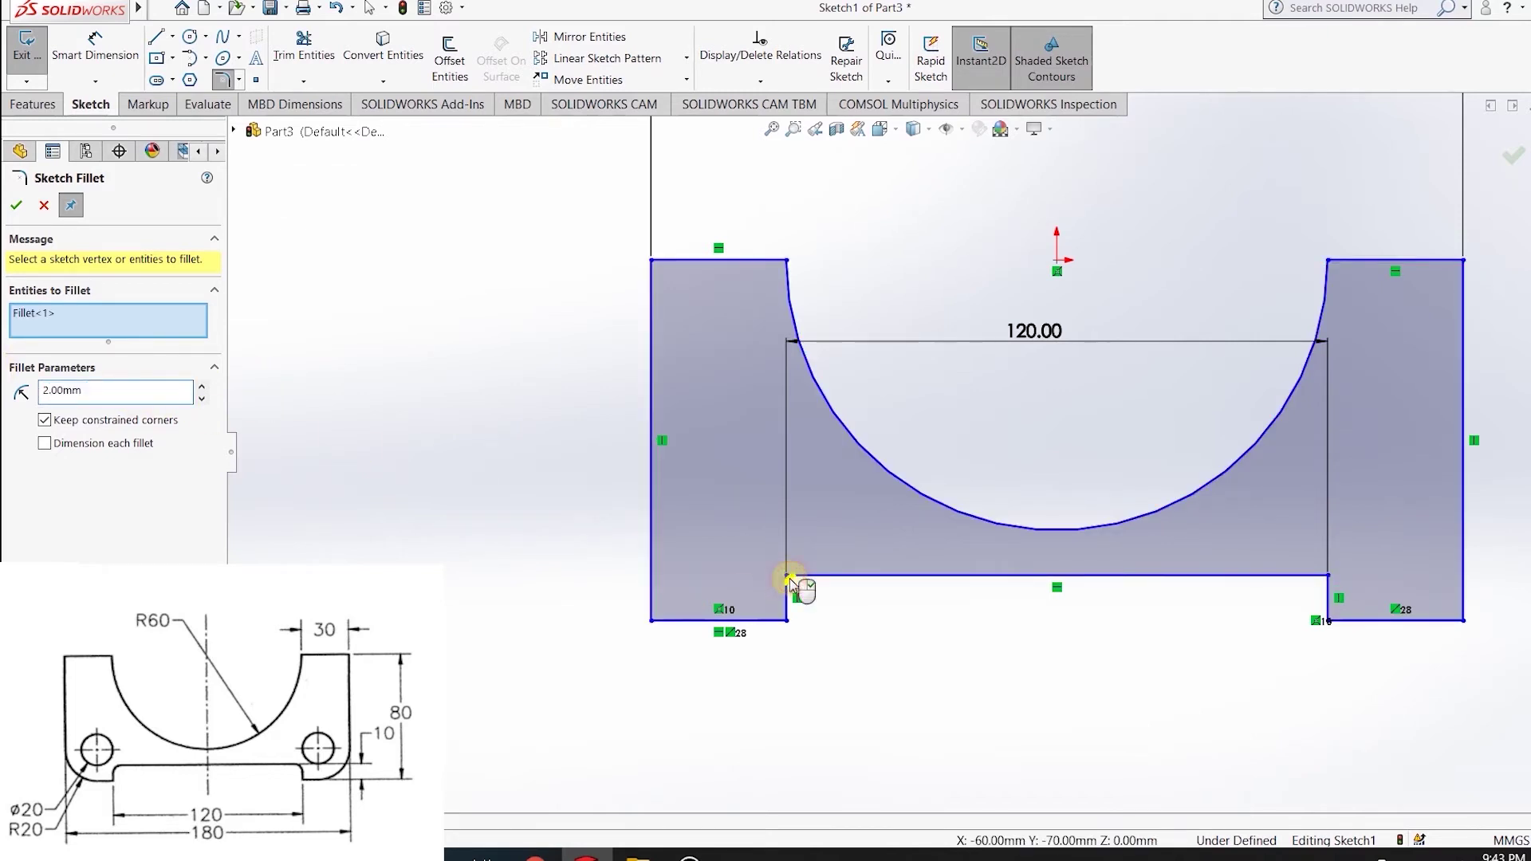
left_click(1327, 575)
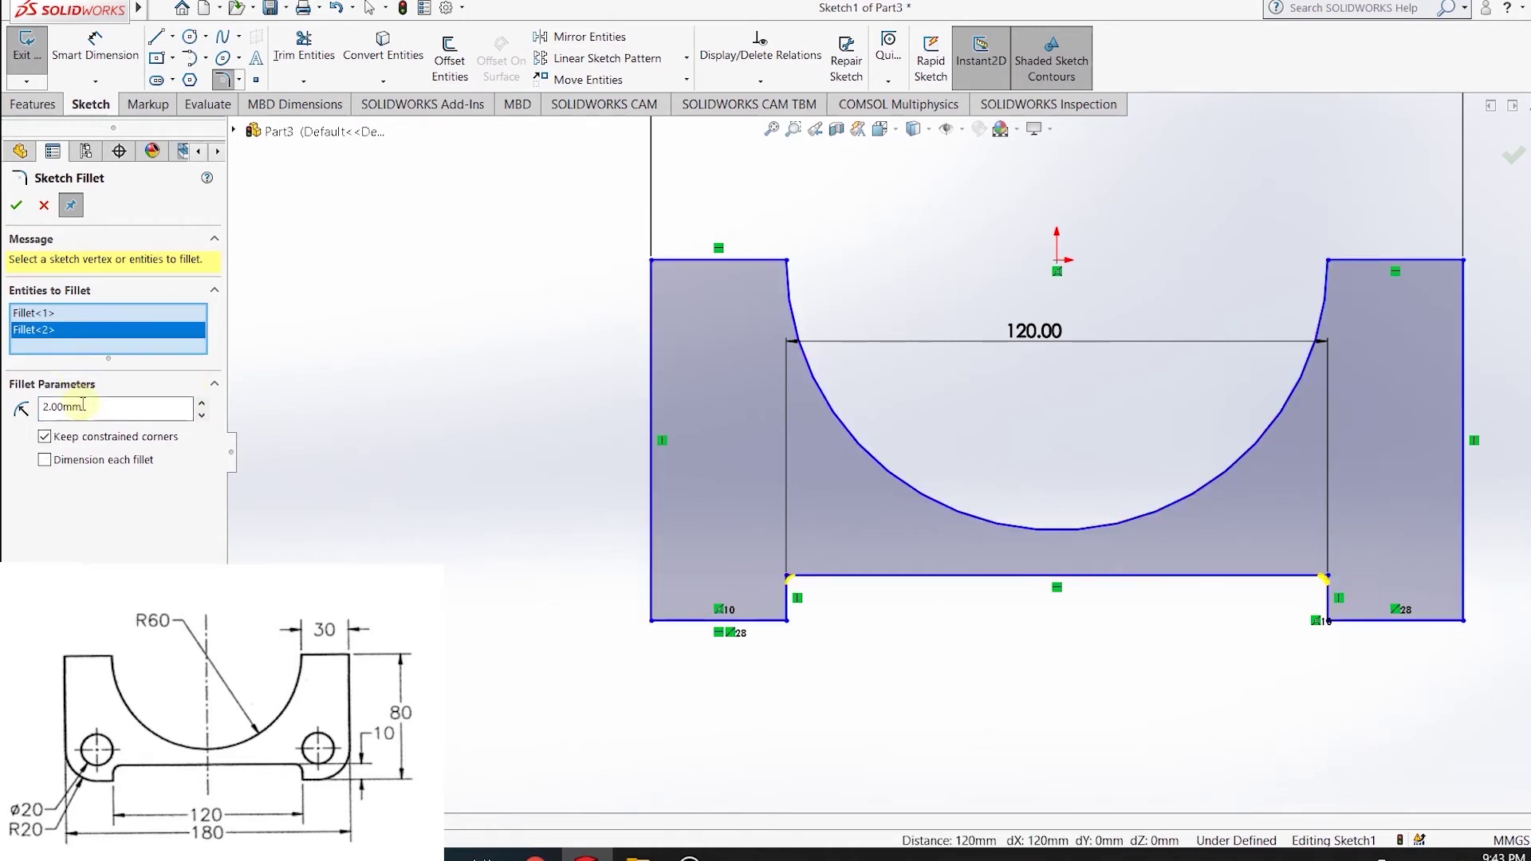
type("5")
Apply the R5 inner fillets, then fillet both outer bottom corners at R20.
left_click(14, 206)
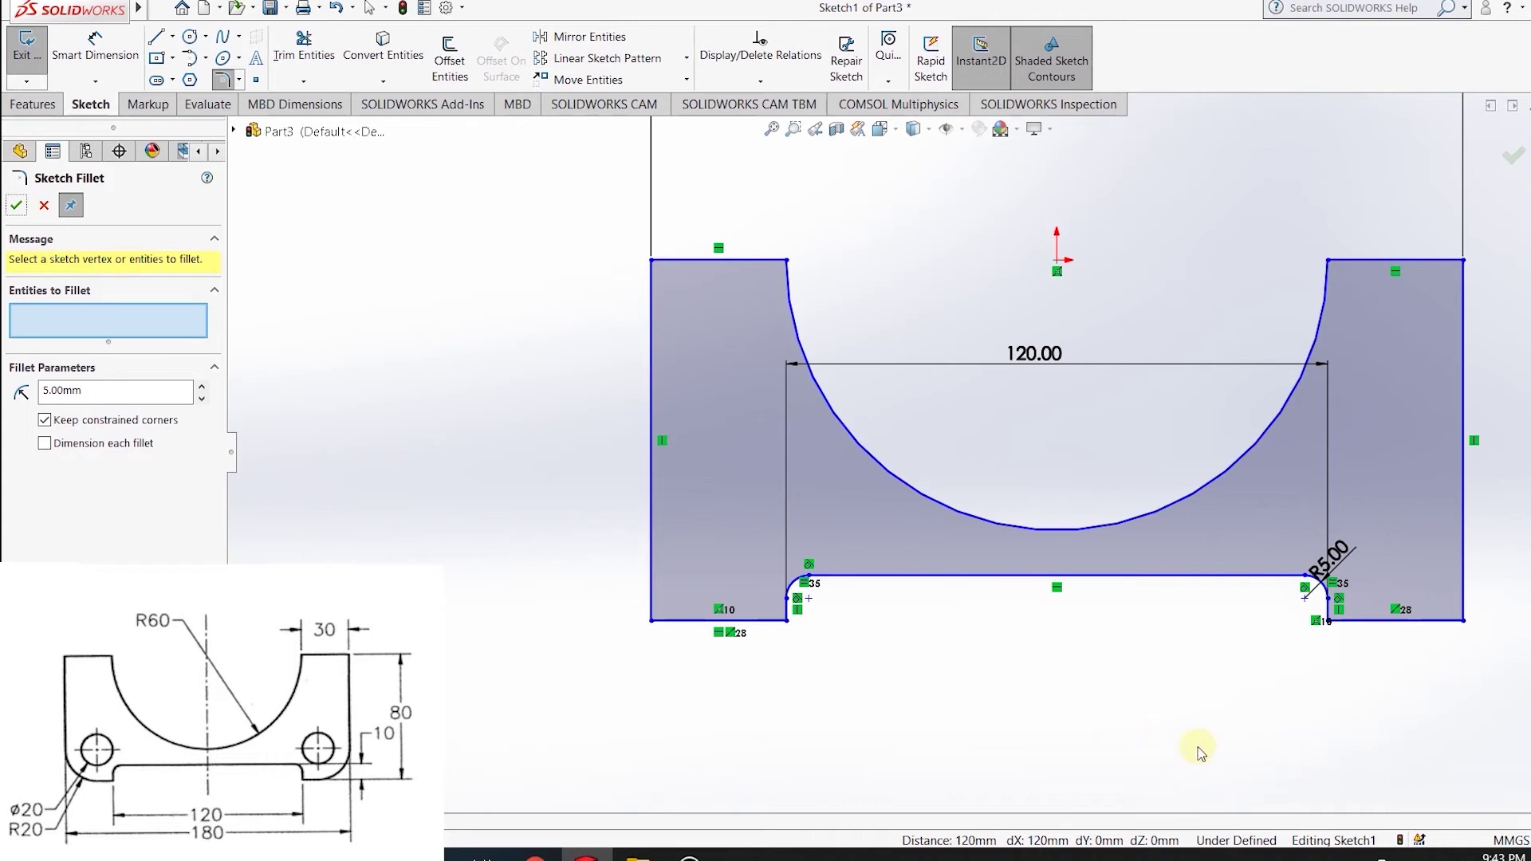
left_click(651, 621)
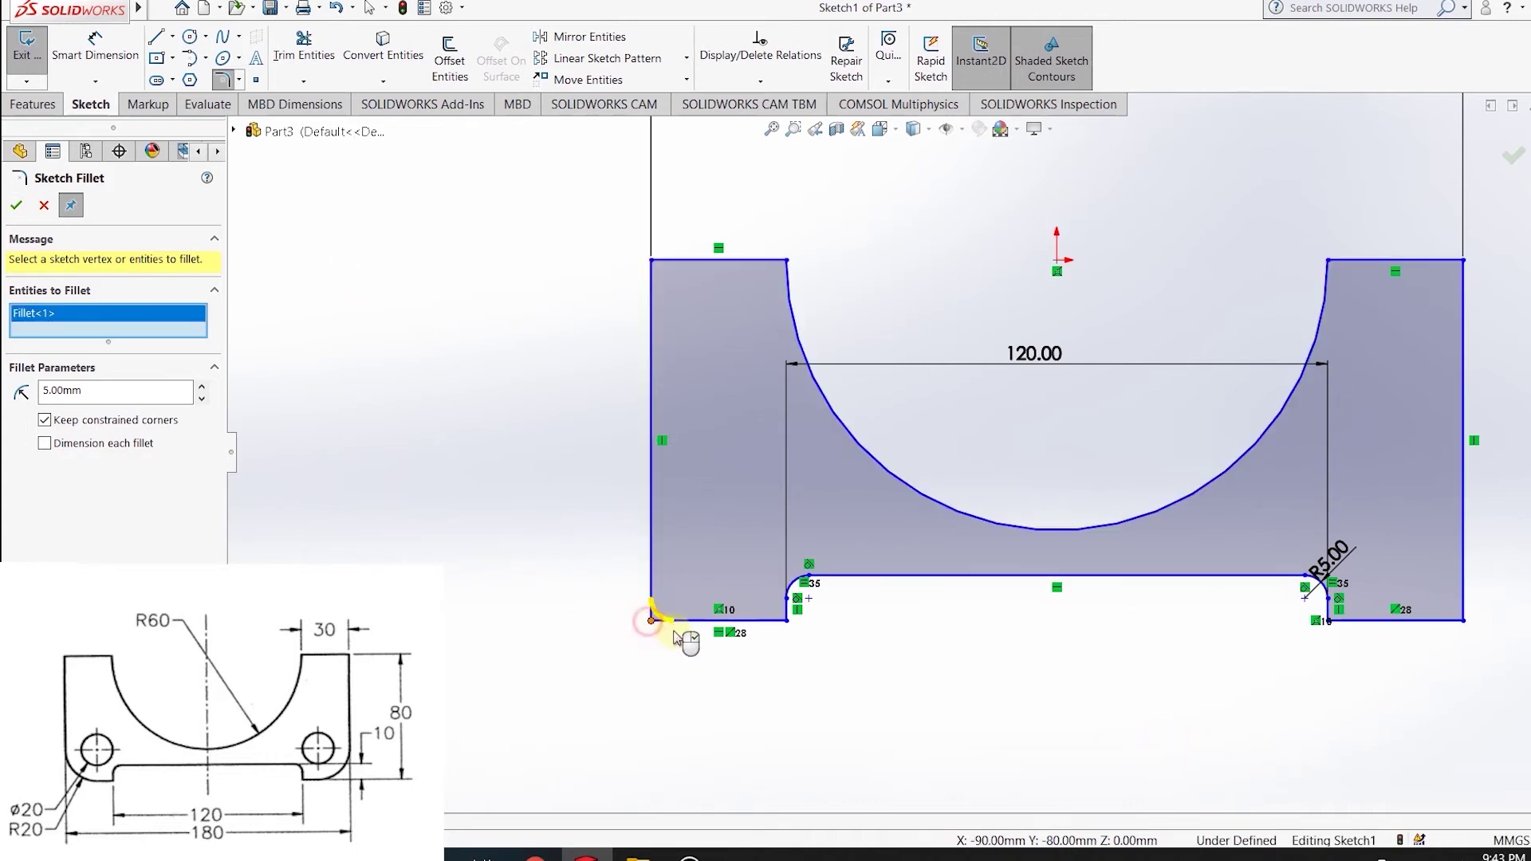
left_click(1463, 621)
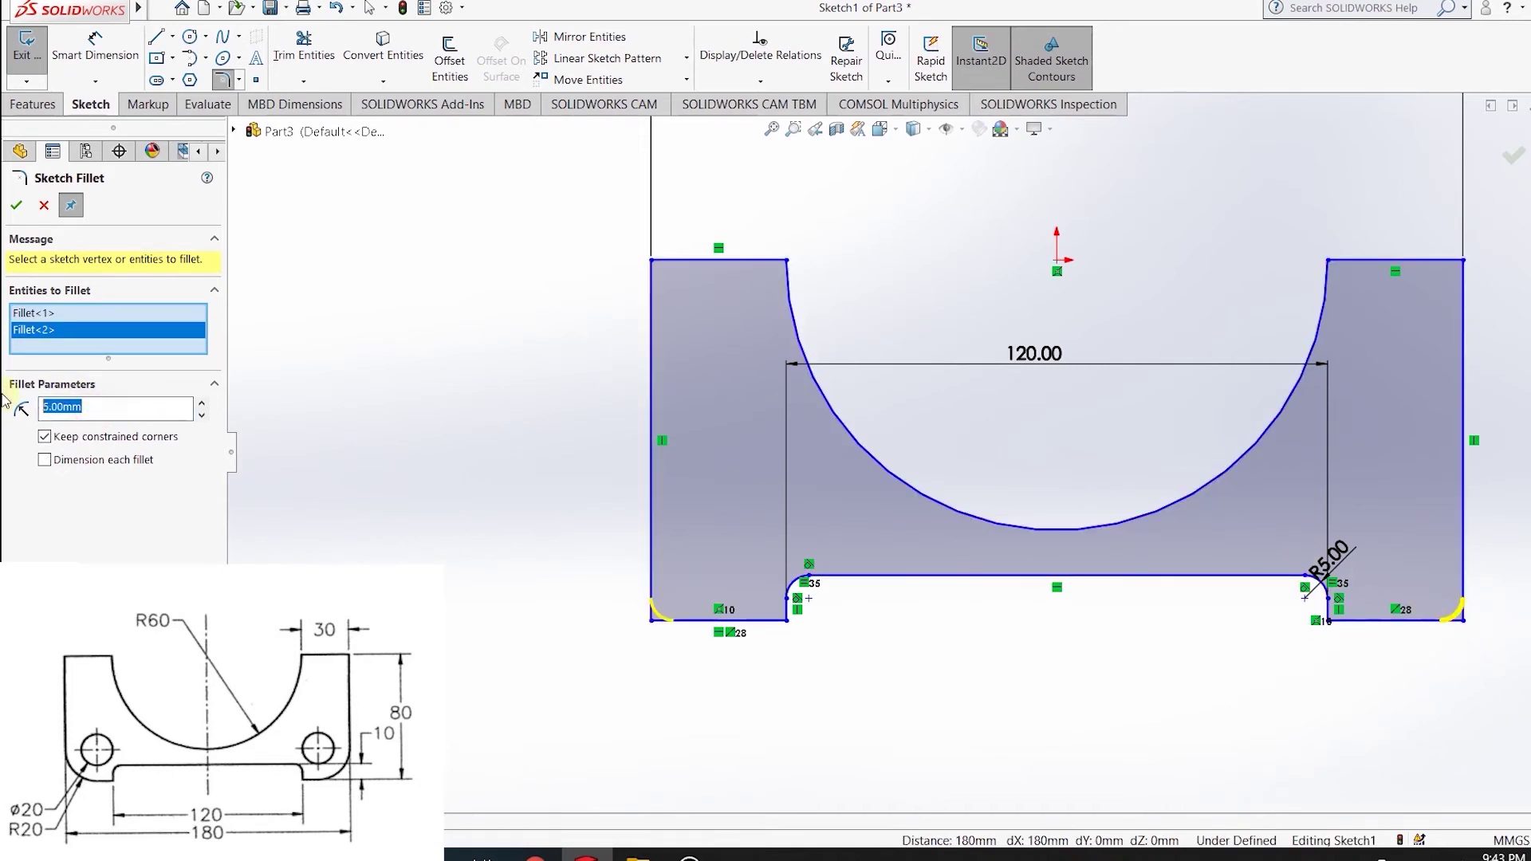
type("20")
key("Return")
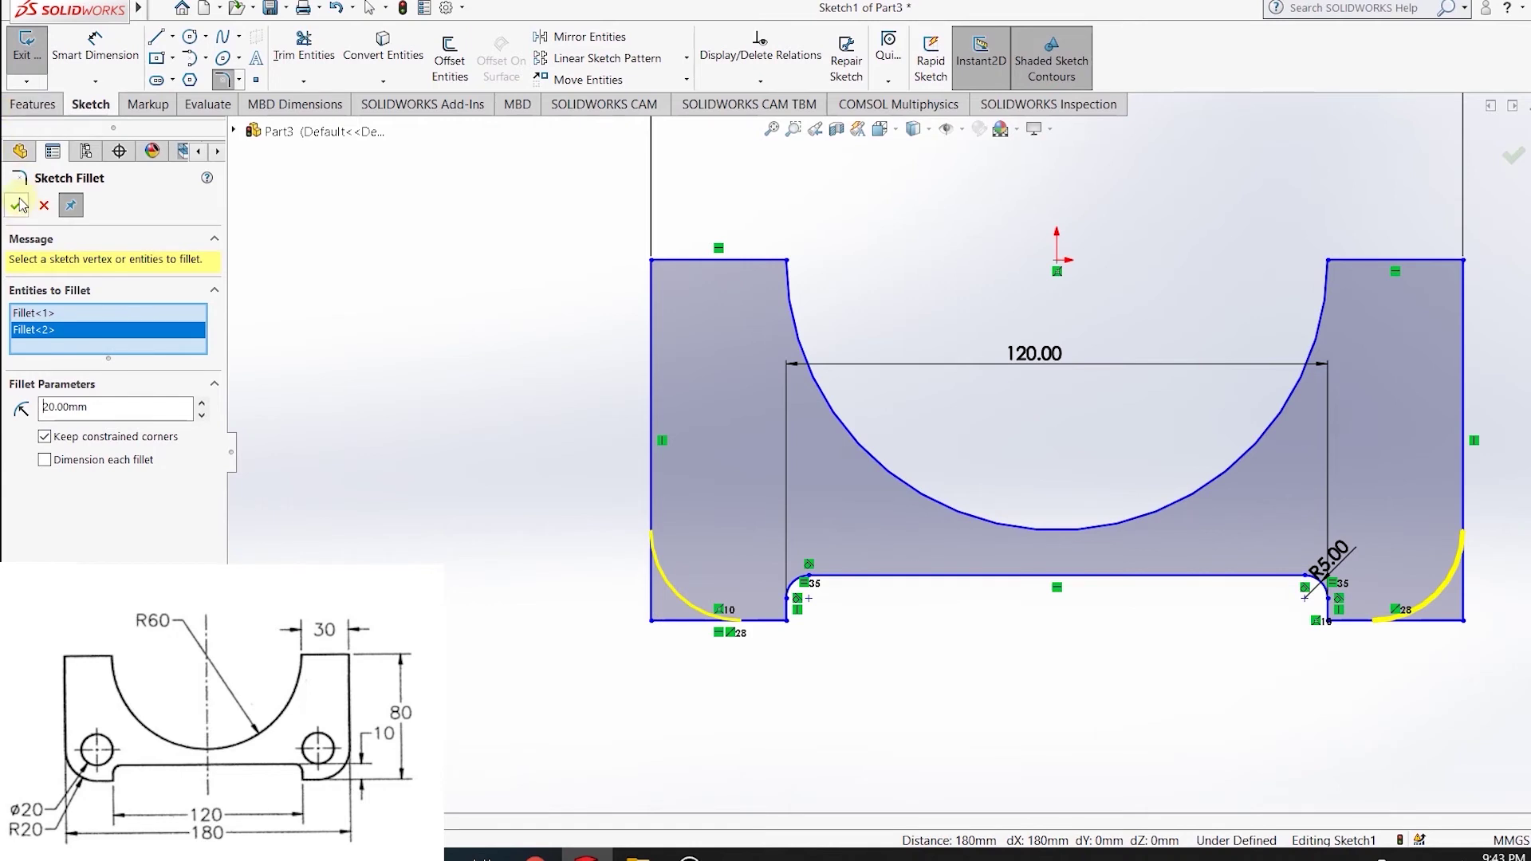
left_click(16, 205)
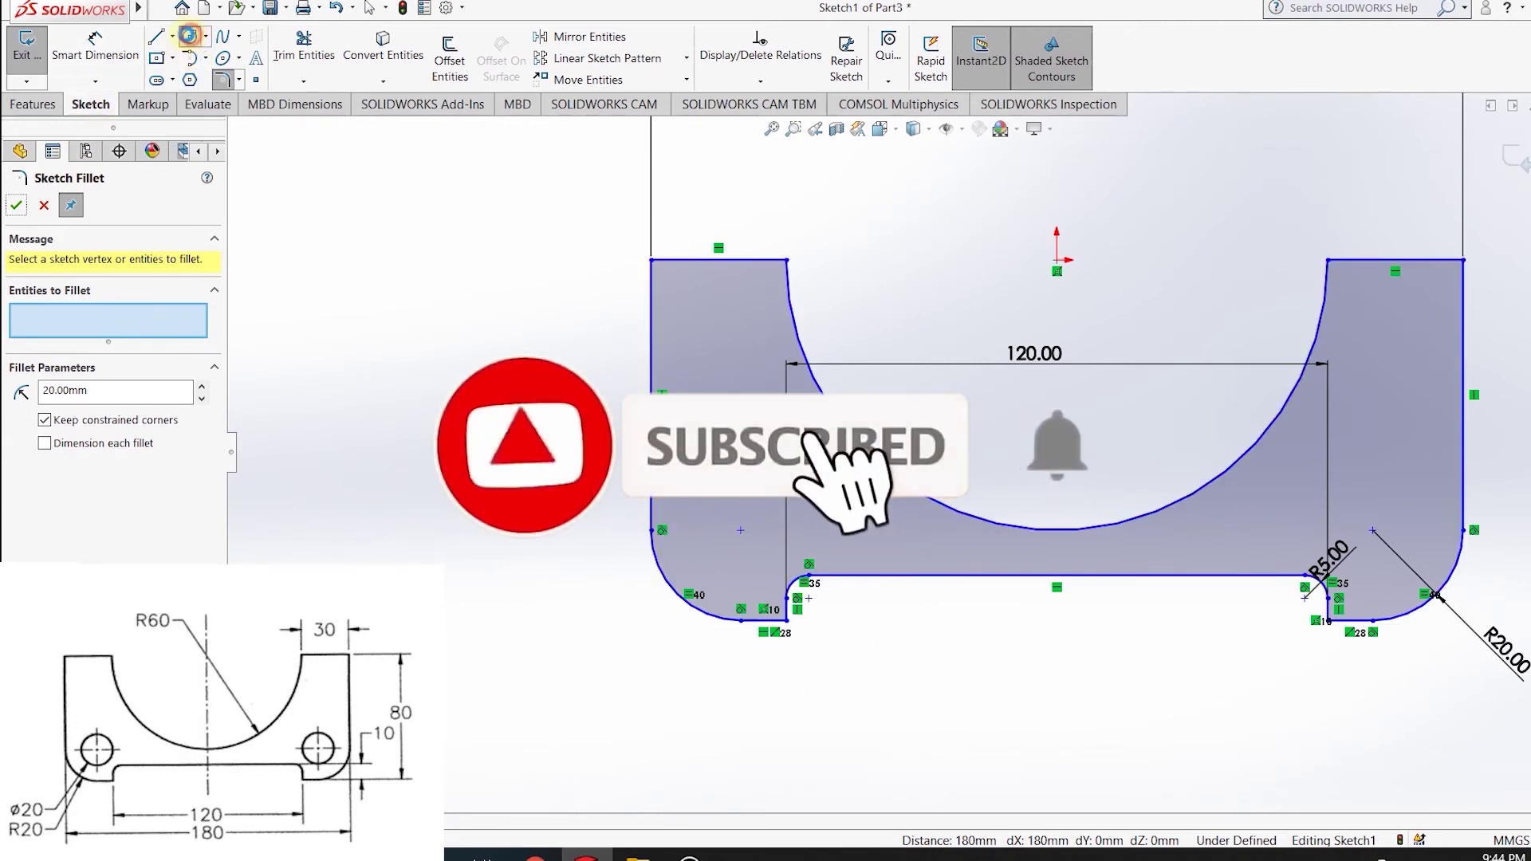
Draw two hole circles, one in each lower lobe of the bracket.
left_click(193, 37)
left_click(741, 532)
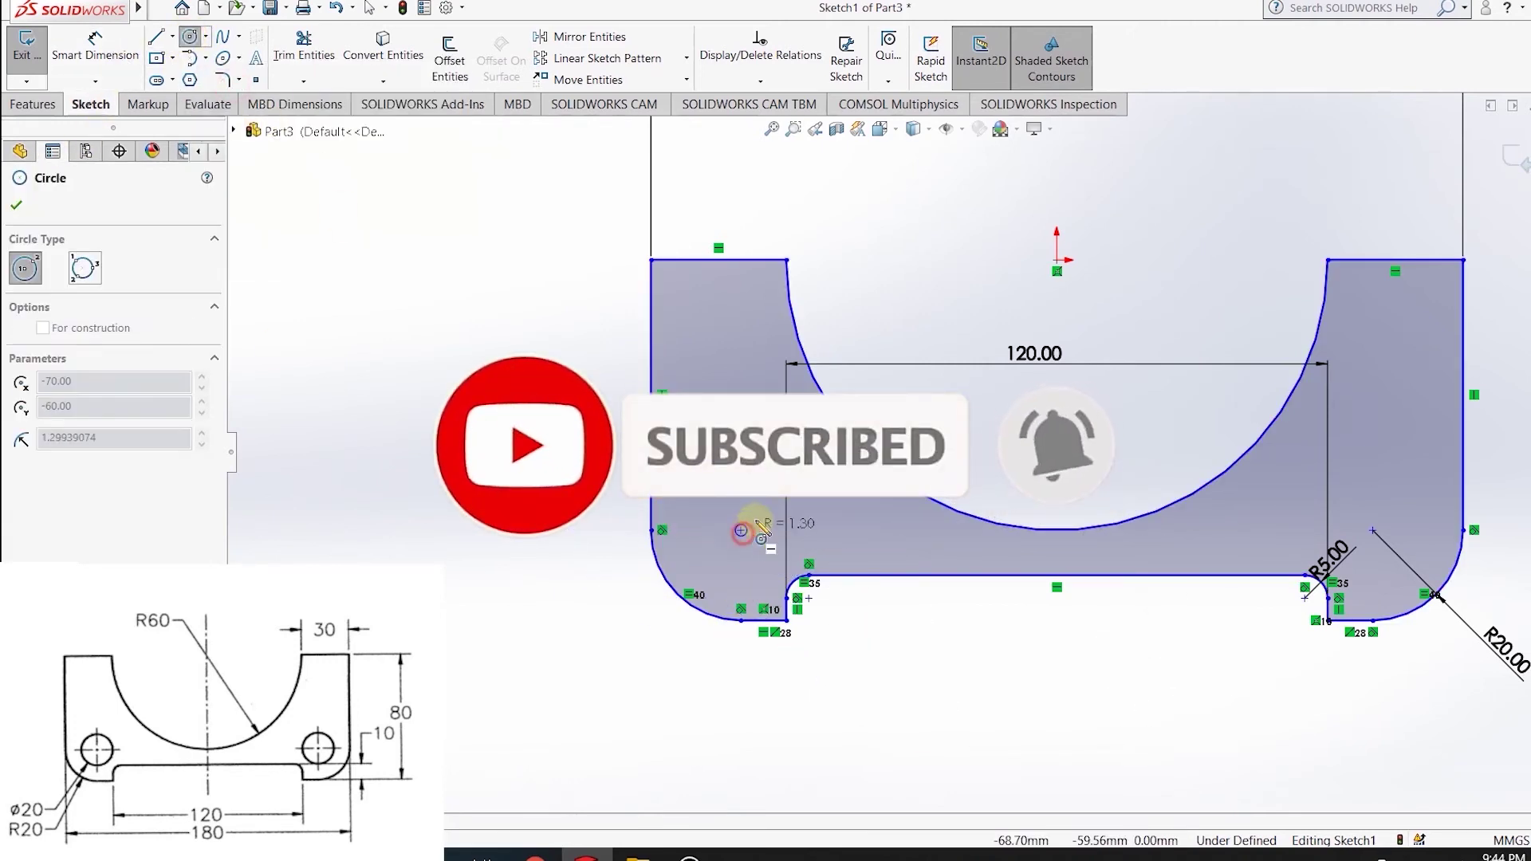
left_click(774, 505)
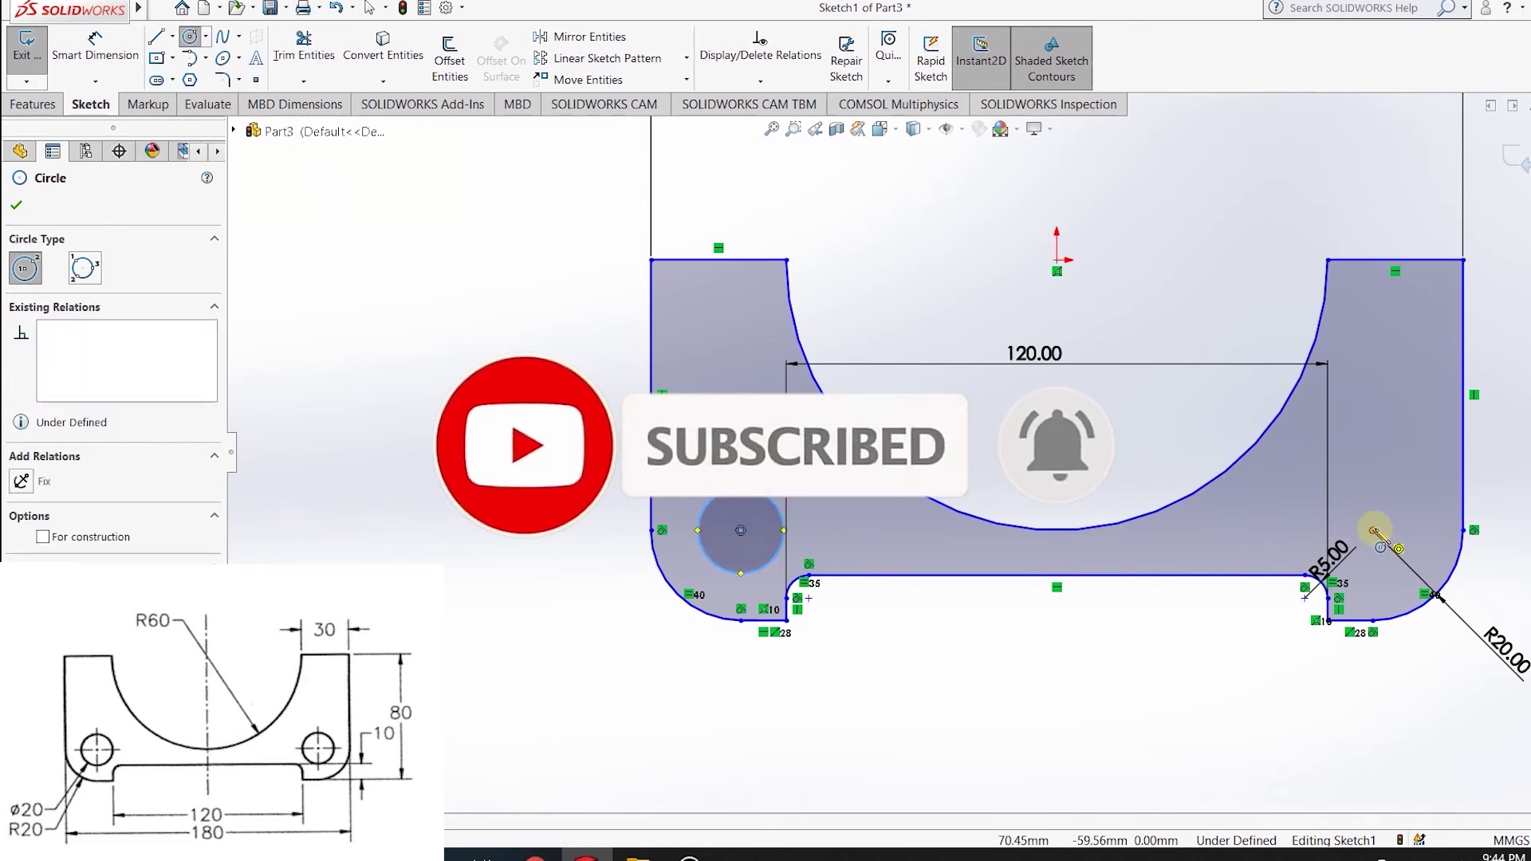
left_click(1374, 531)
left_click(1411, 533)
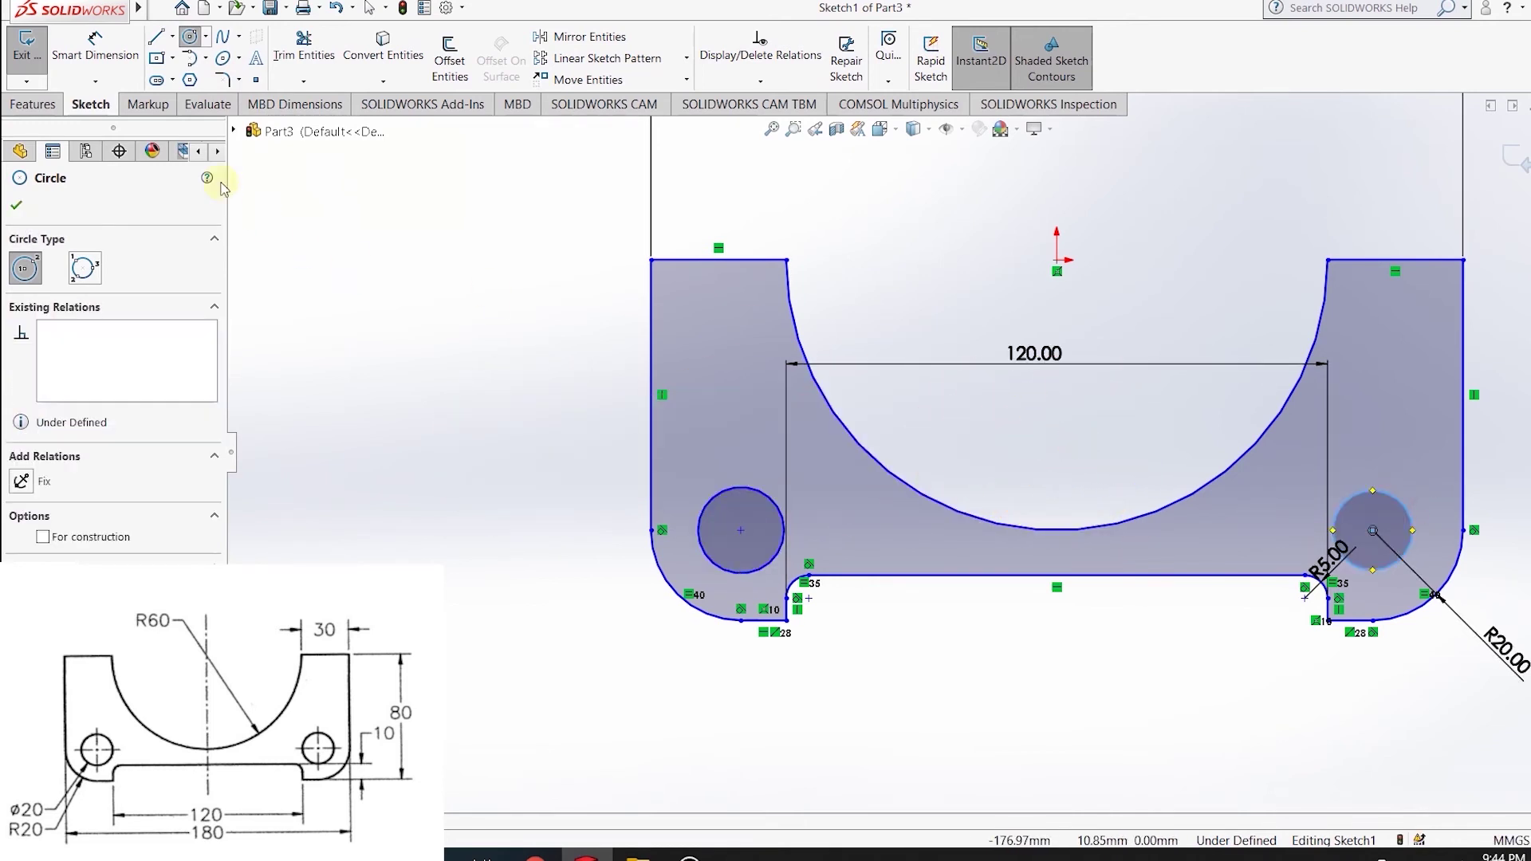
Dimension both hole circles to Ø20 and exit the sketch.
left_click(101, 47)
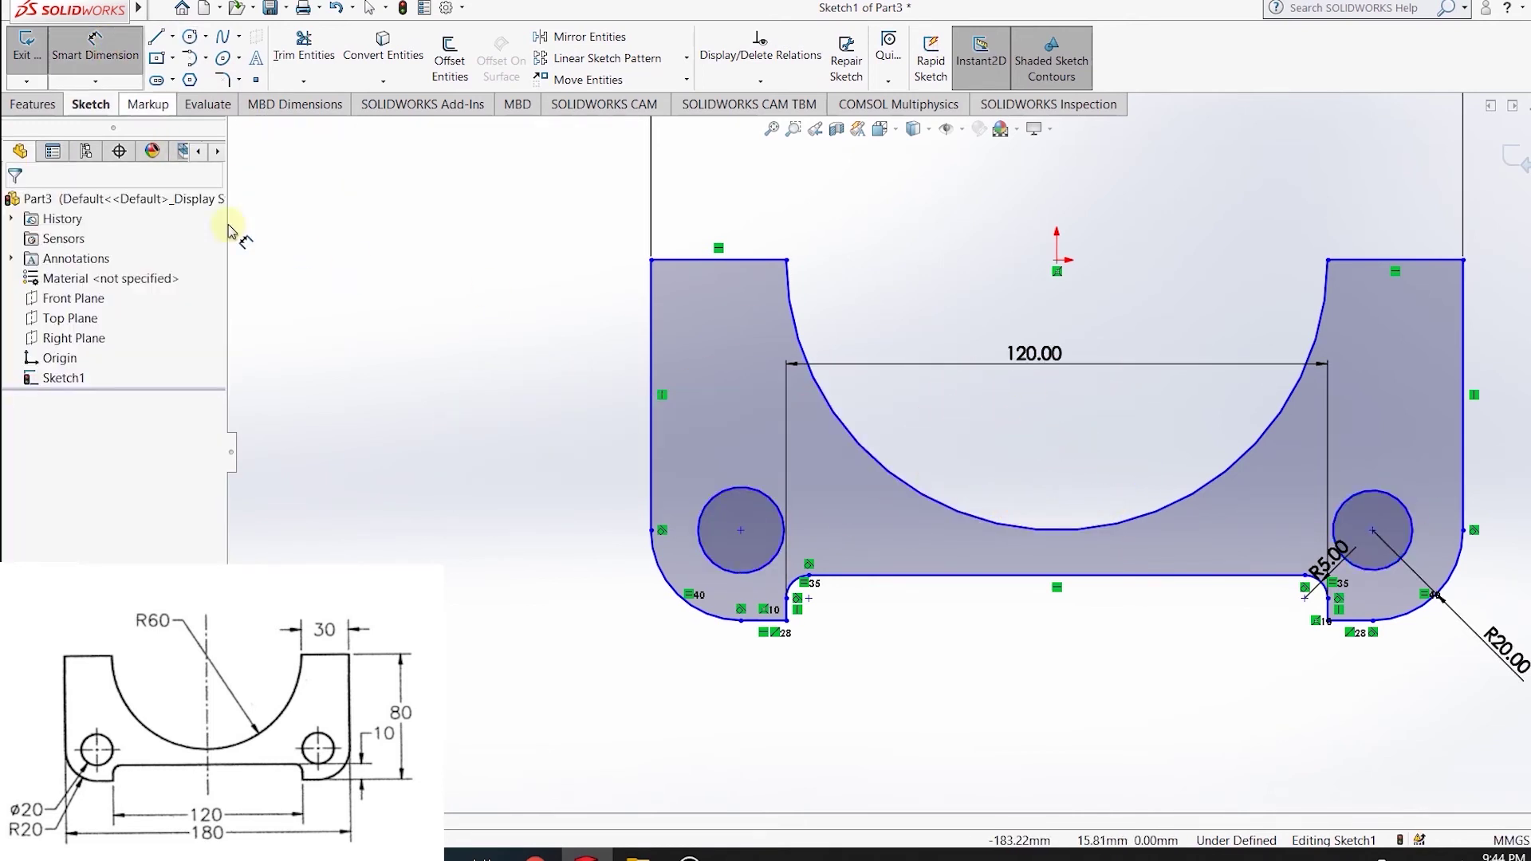
left_click(730, 495)
left_click(532, 547)
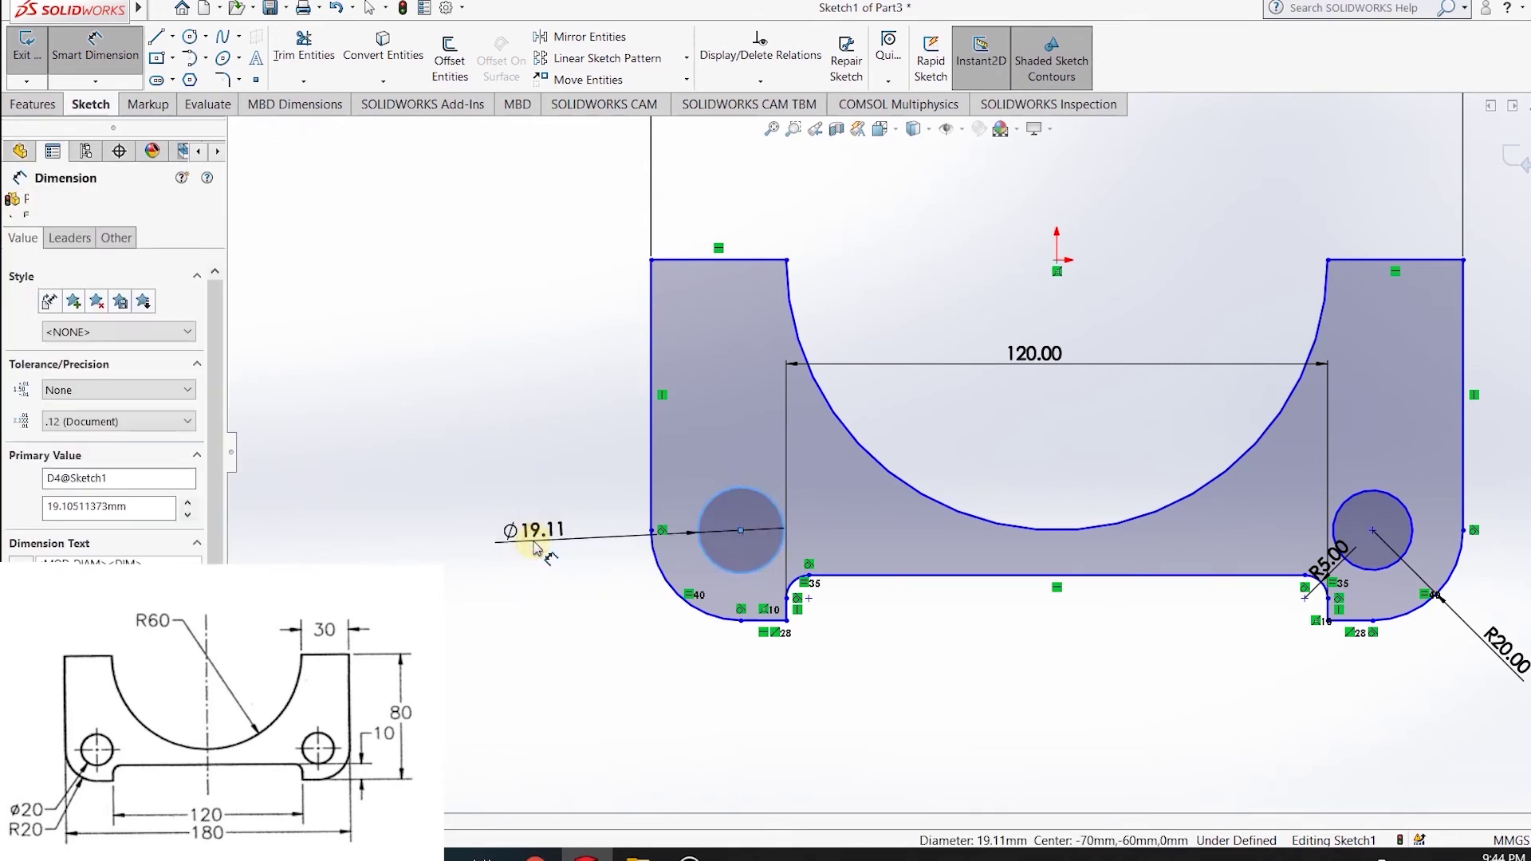
type("20")
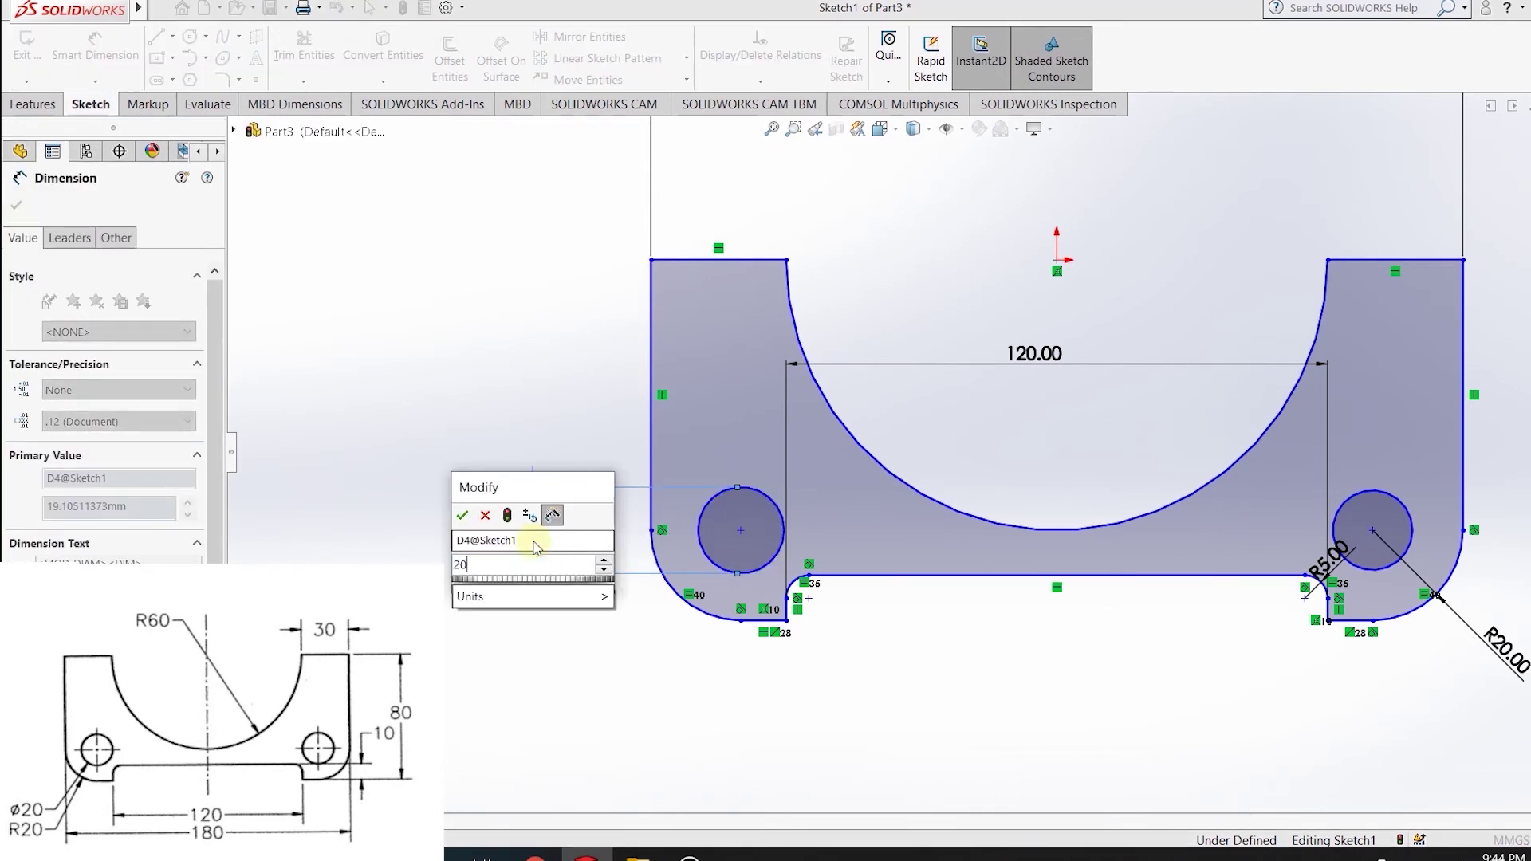
key("Return")
left_click(1411, 519)
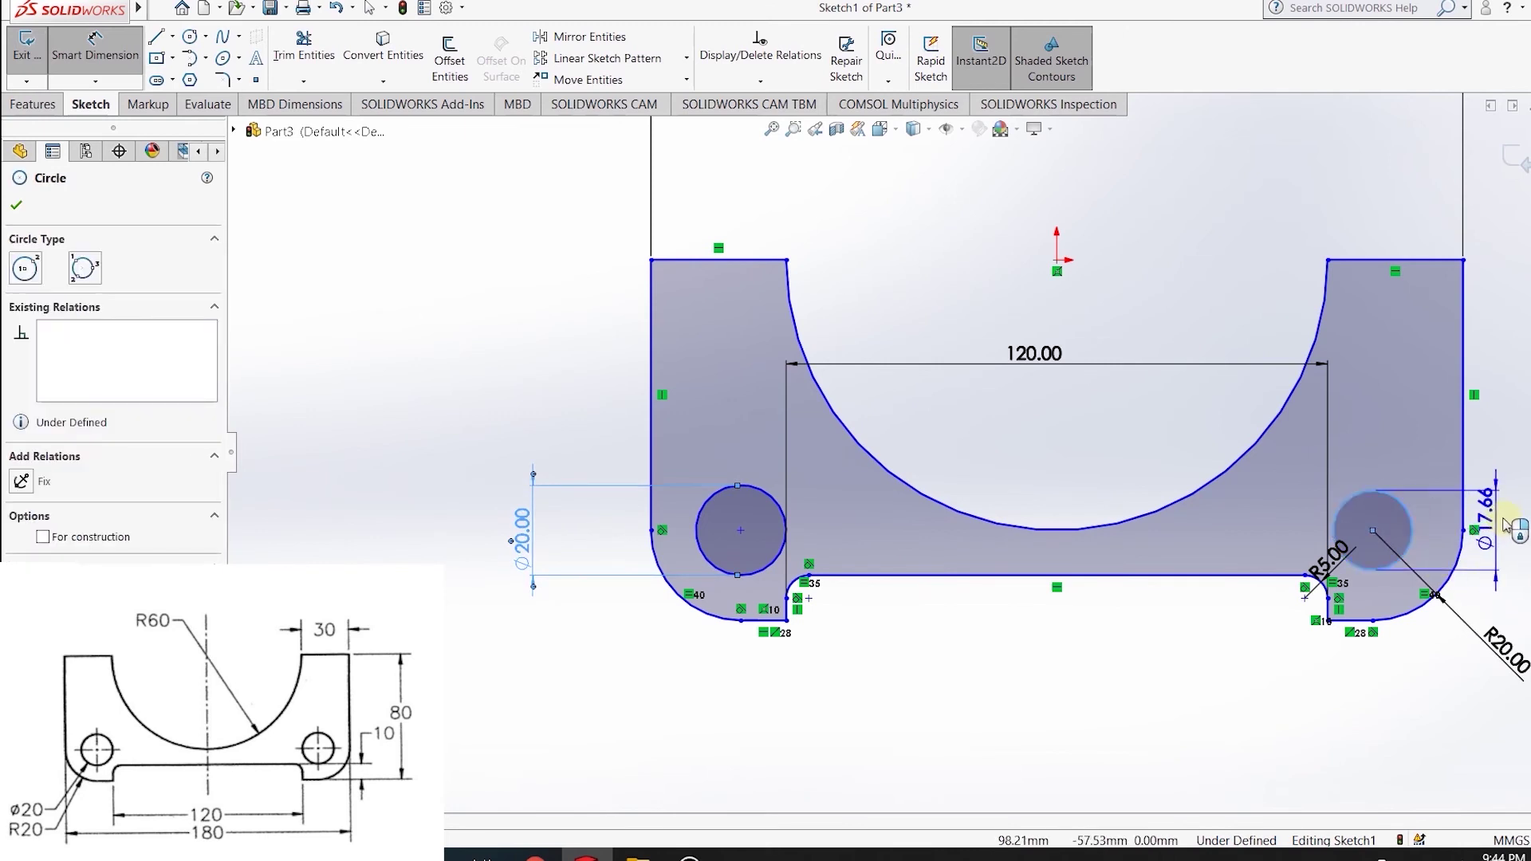
left_click(1524, 520)
type("20")
key("Return")
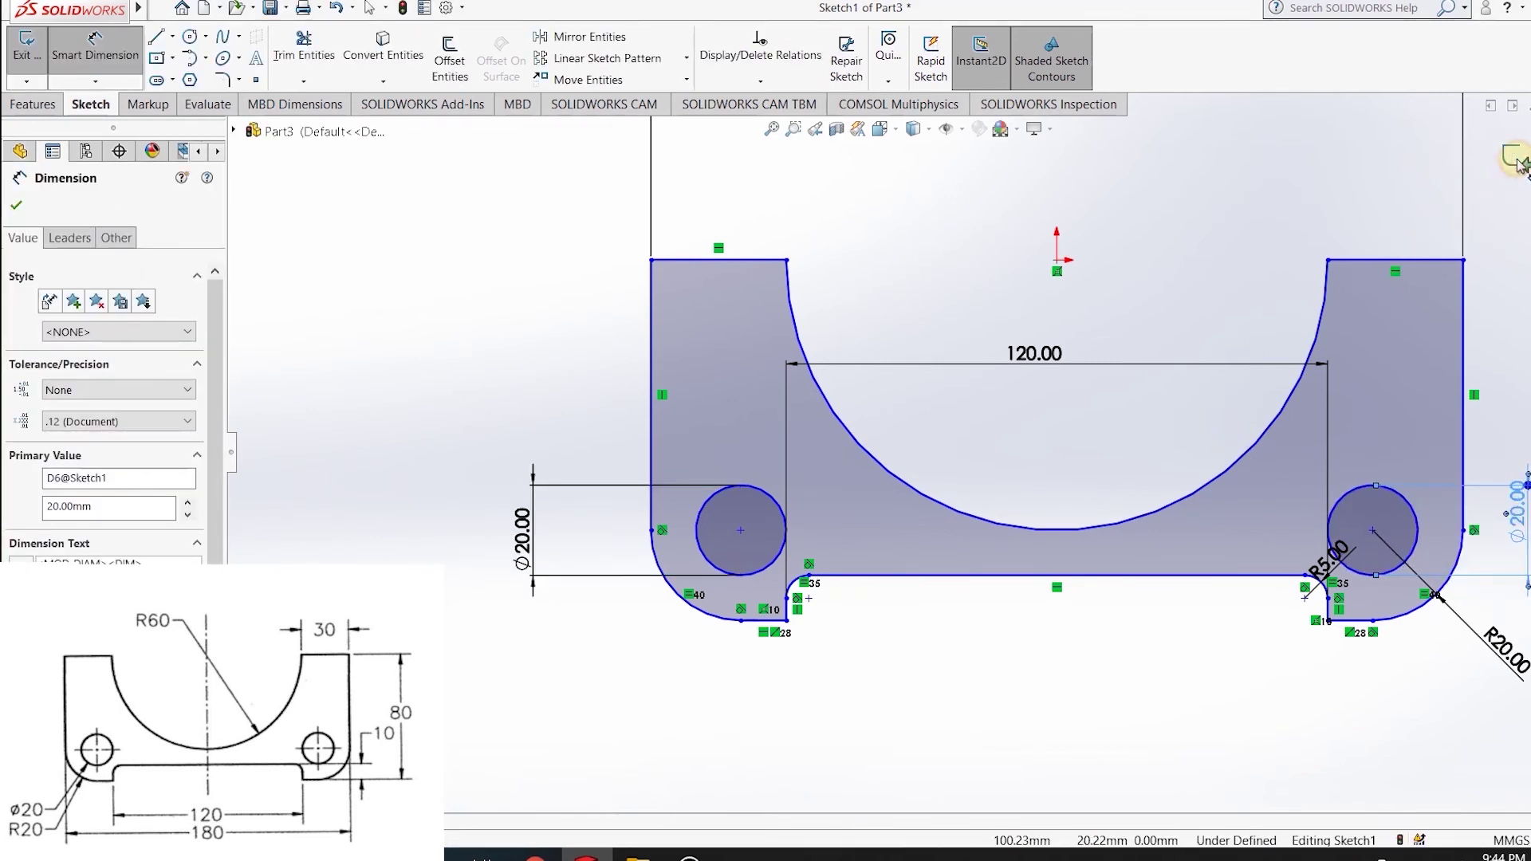
left_click(1515, 160)
Extrude the bracket profile as a boss to 100 mm depth.
left_click(17, 100)
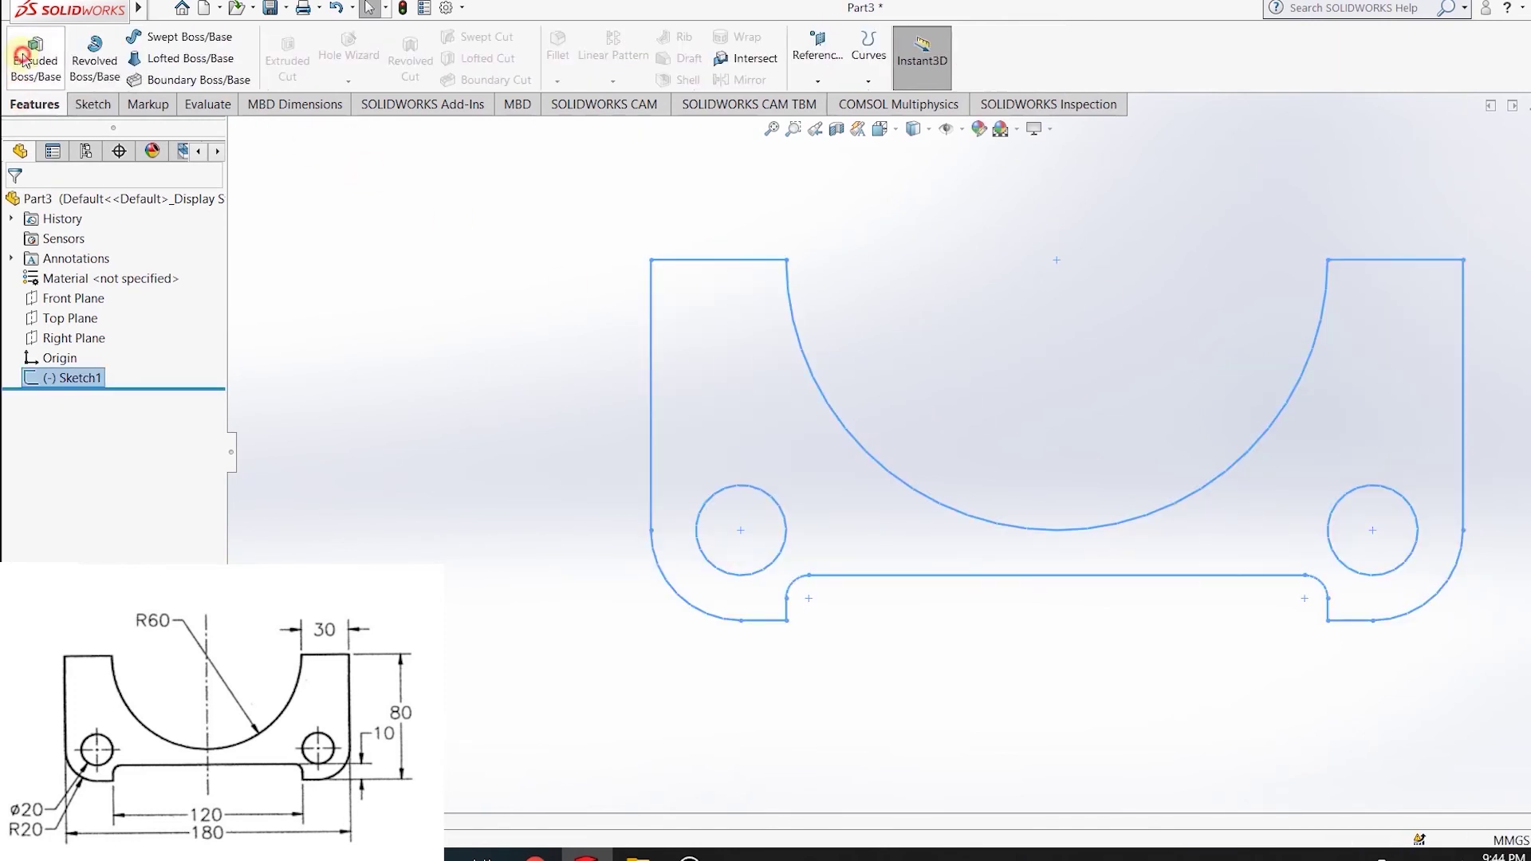
left_click(36, 55)
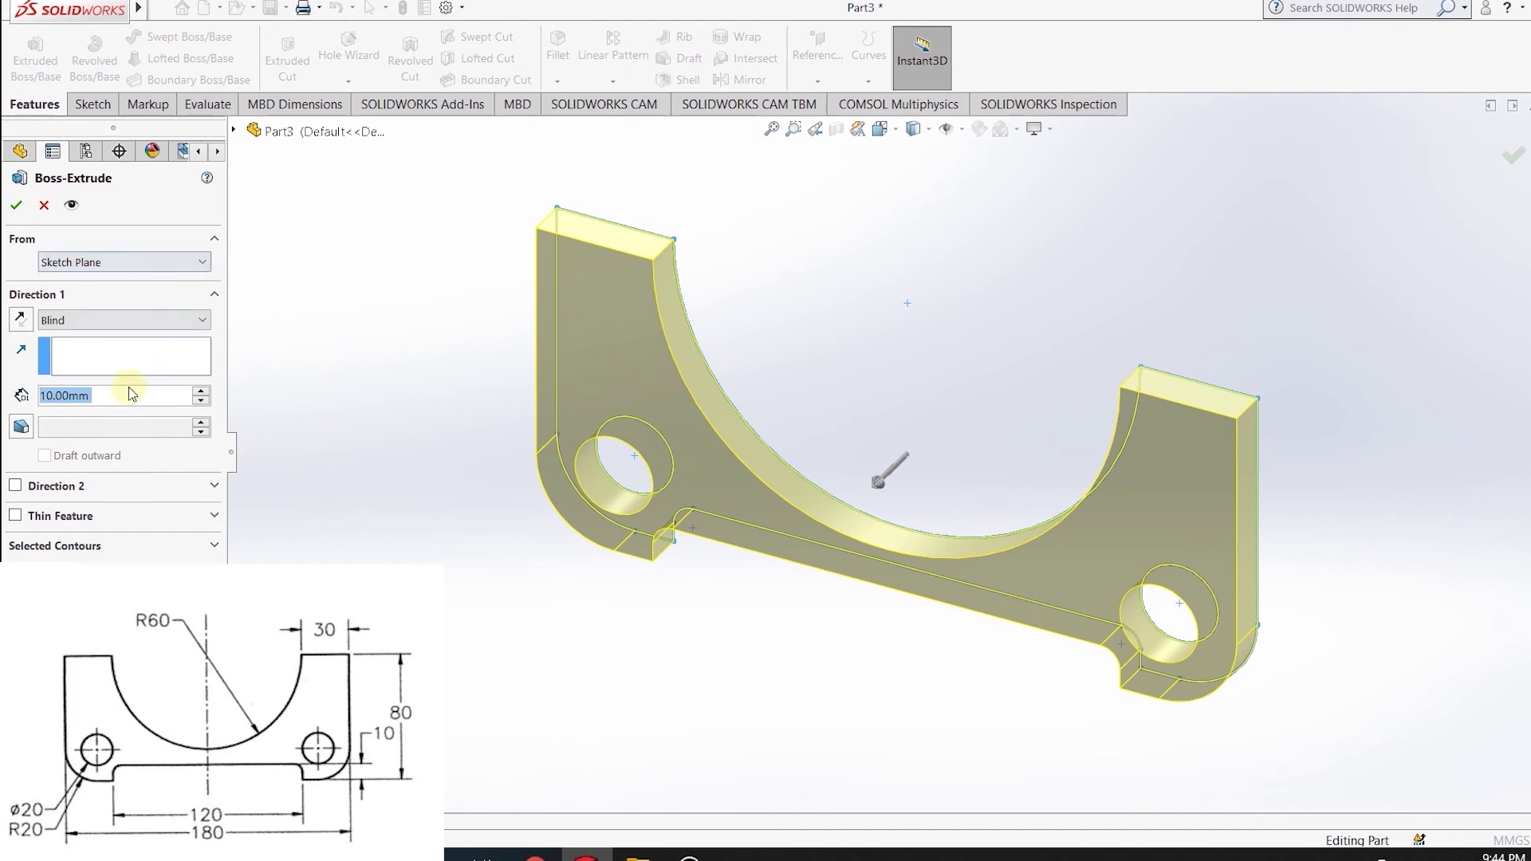
type("50")
key("Return")
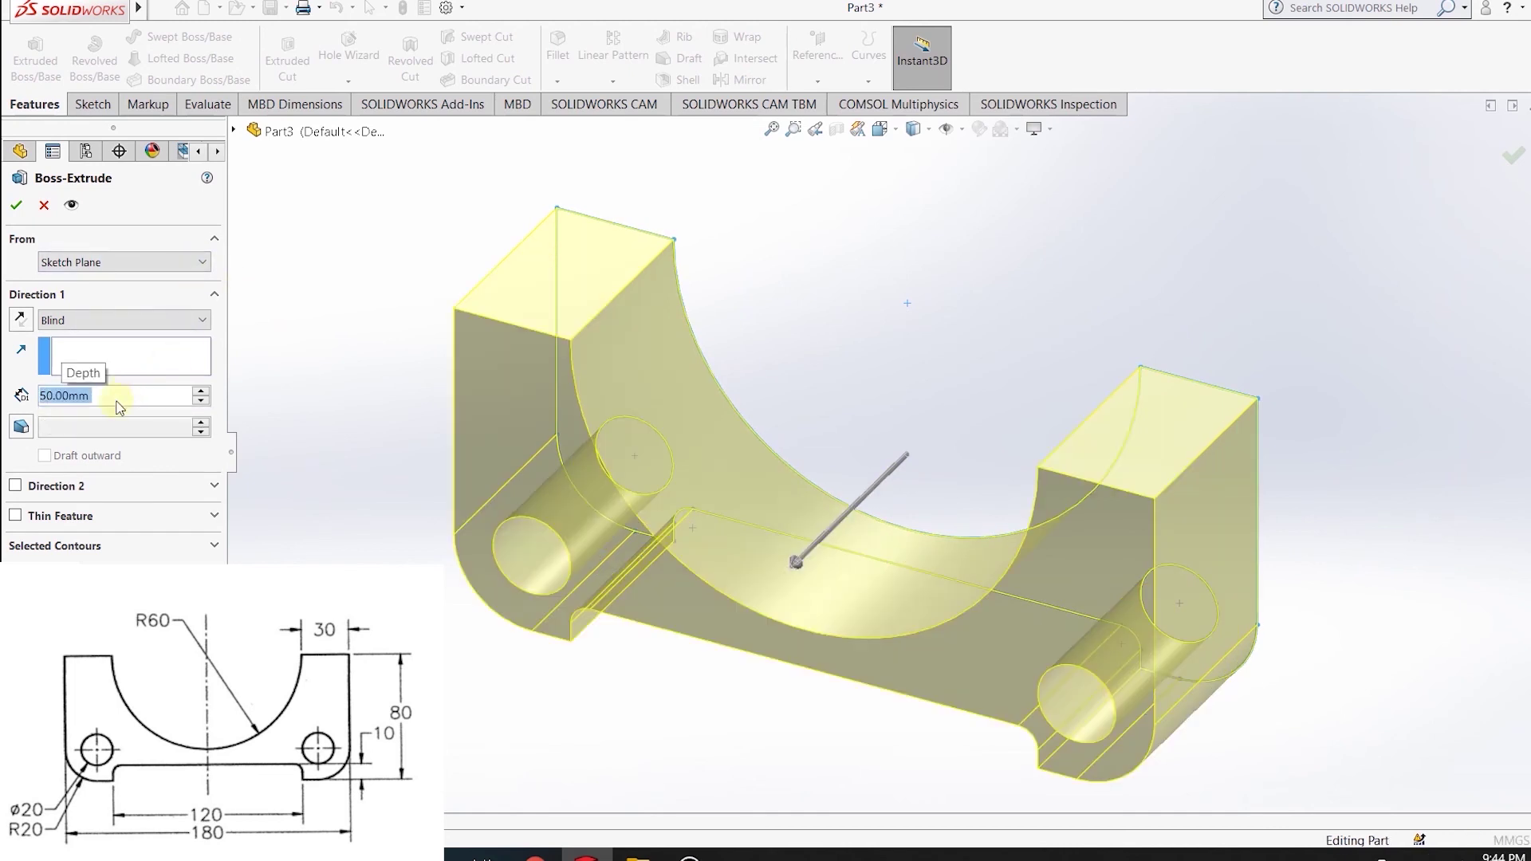
type("100")
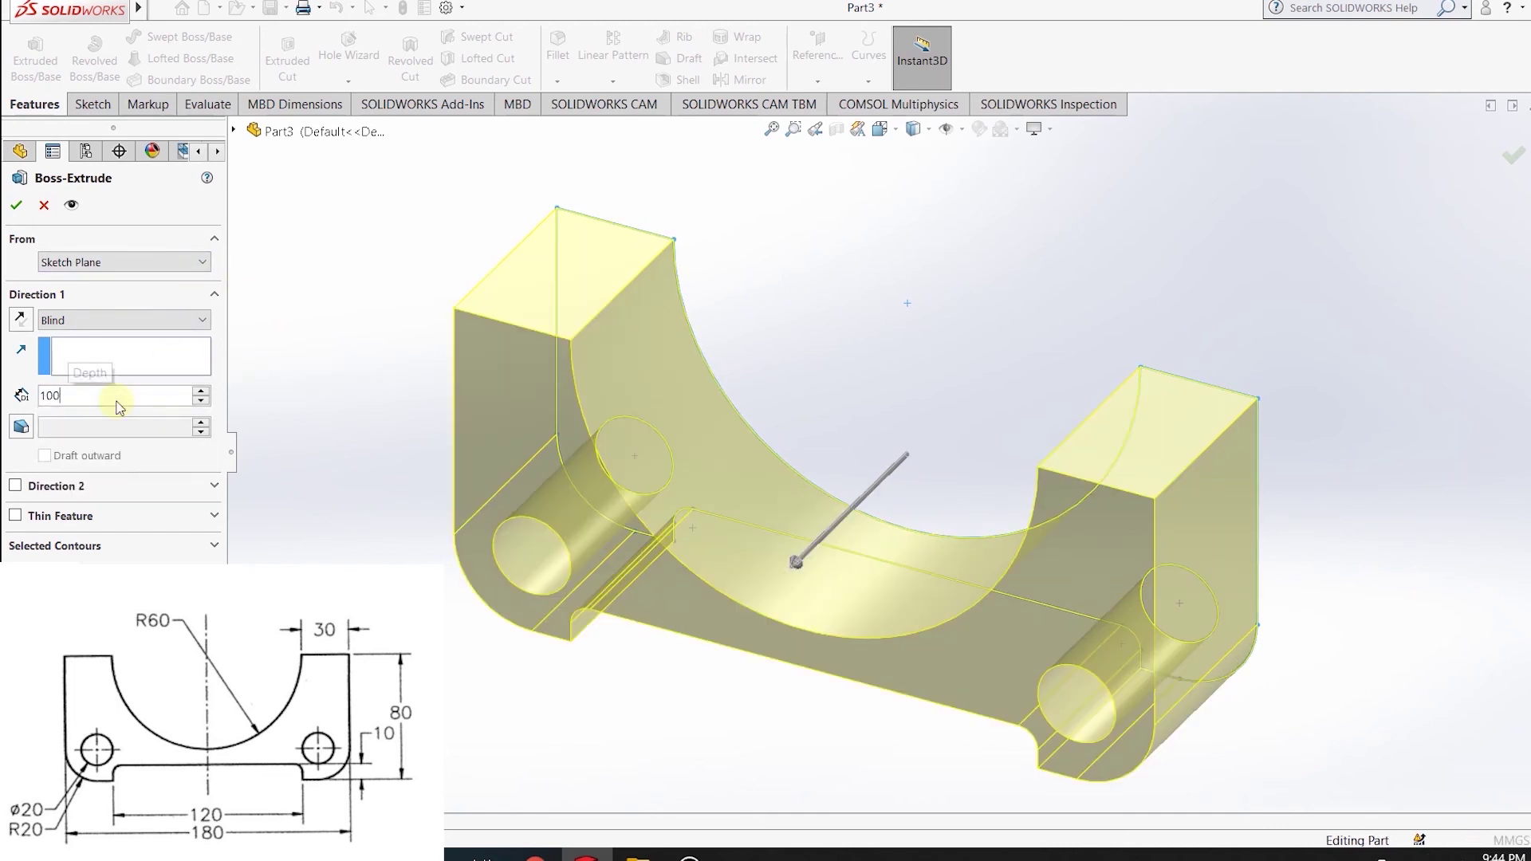
key("Return")
Confirm the 100 mm Boss-Extrude and apply a brushed steel appearance to the part.
left_click(1506, 162)
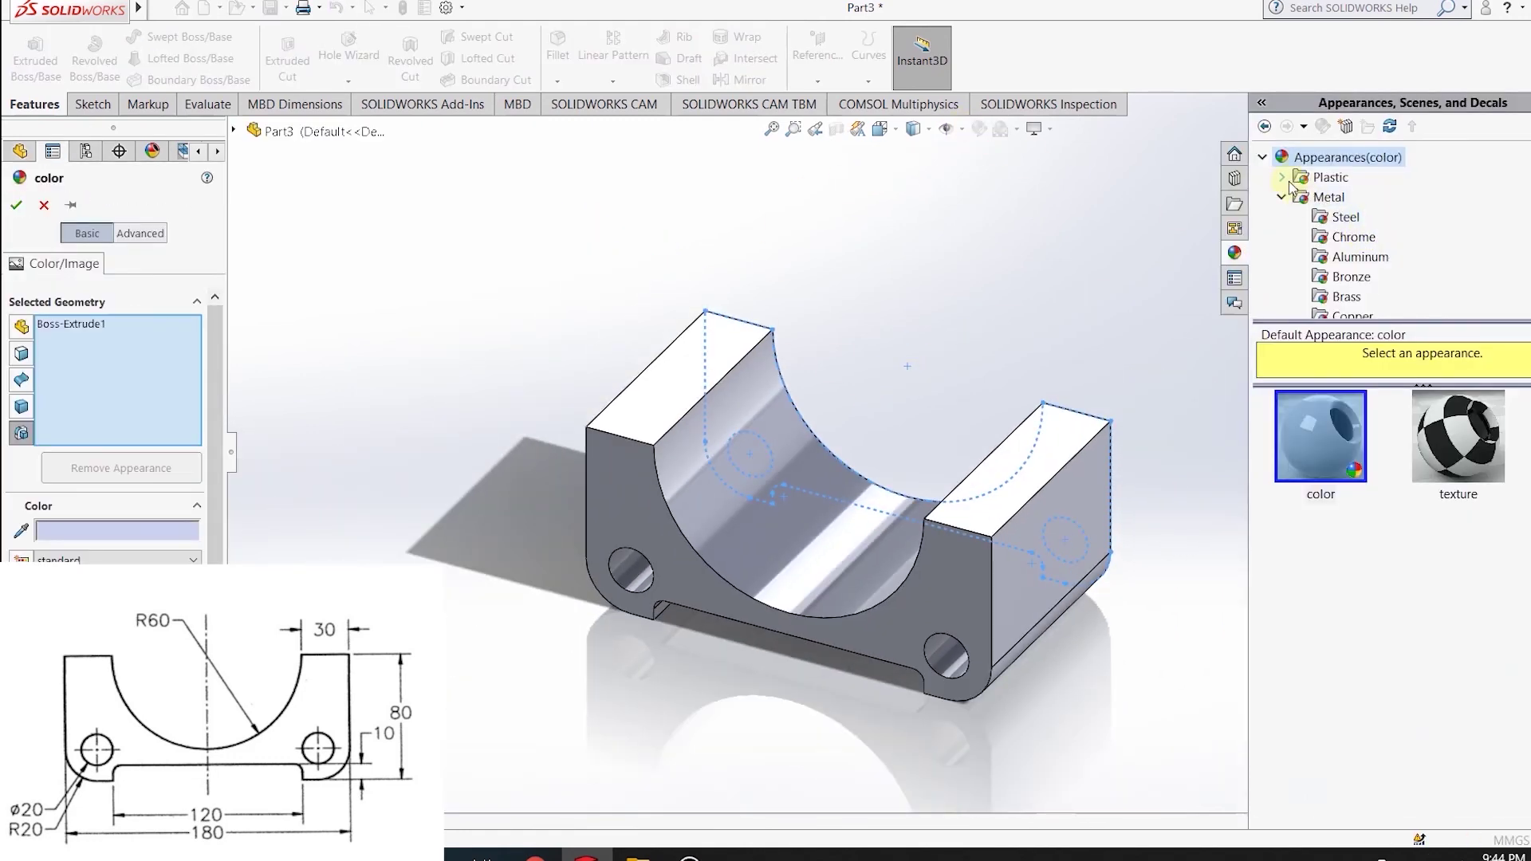
left_click(1330, 217)
left_click_drag(1452, 451, 901, 590)
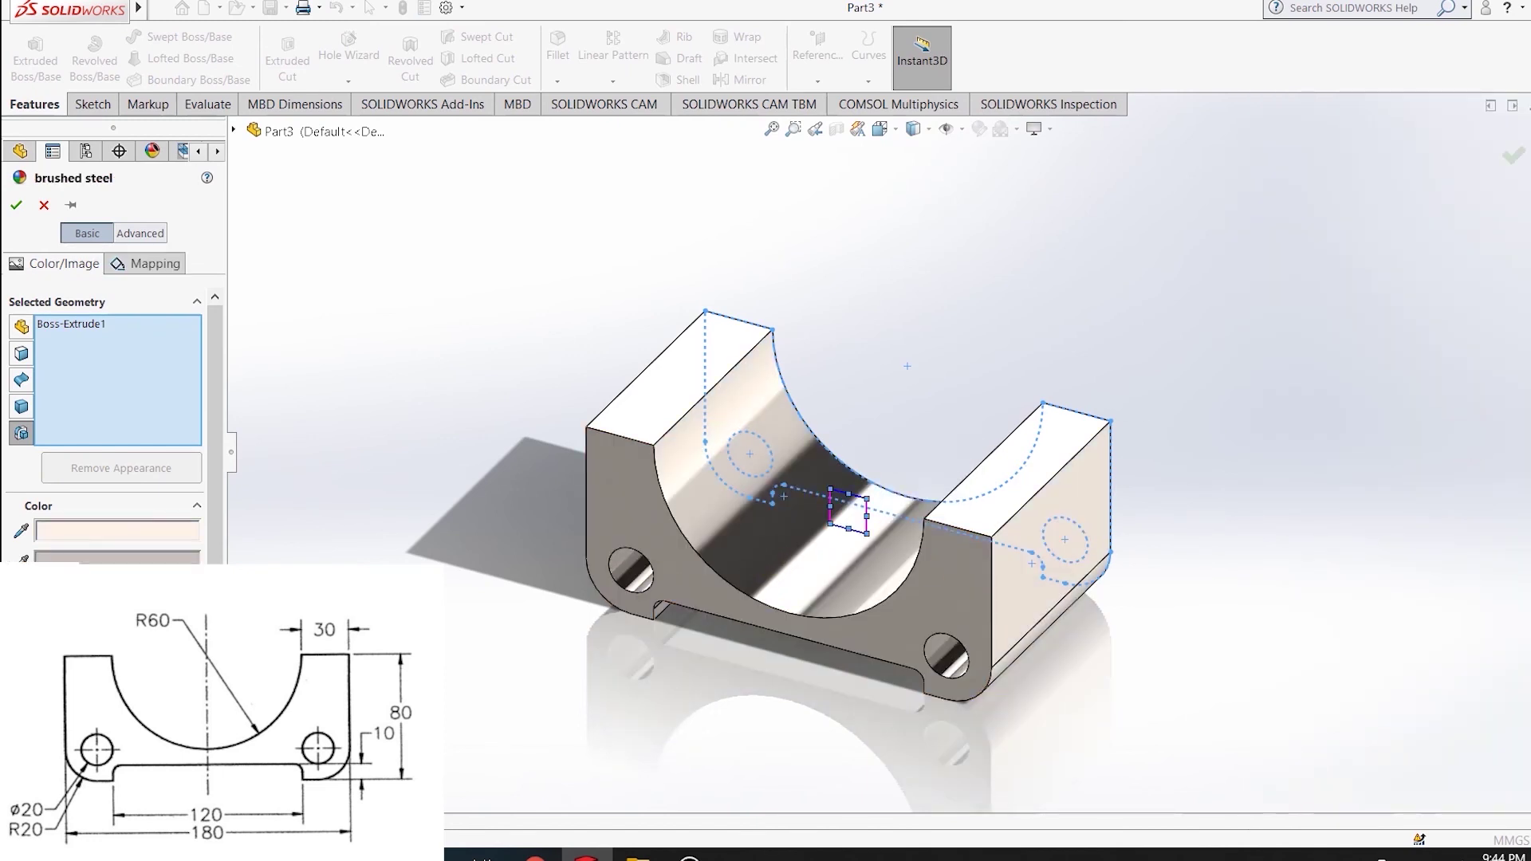
Change the appearance colour to blue, then orbit and return to the isometric view.
left_click(1051, 584)
left_click(1510, 155)
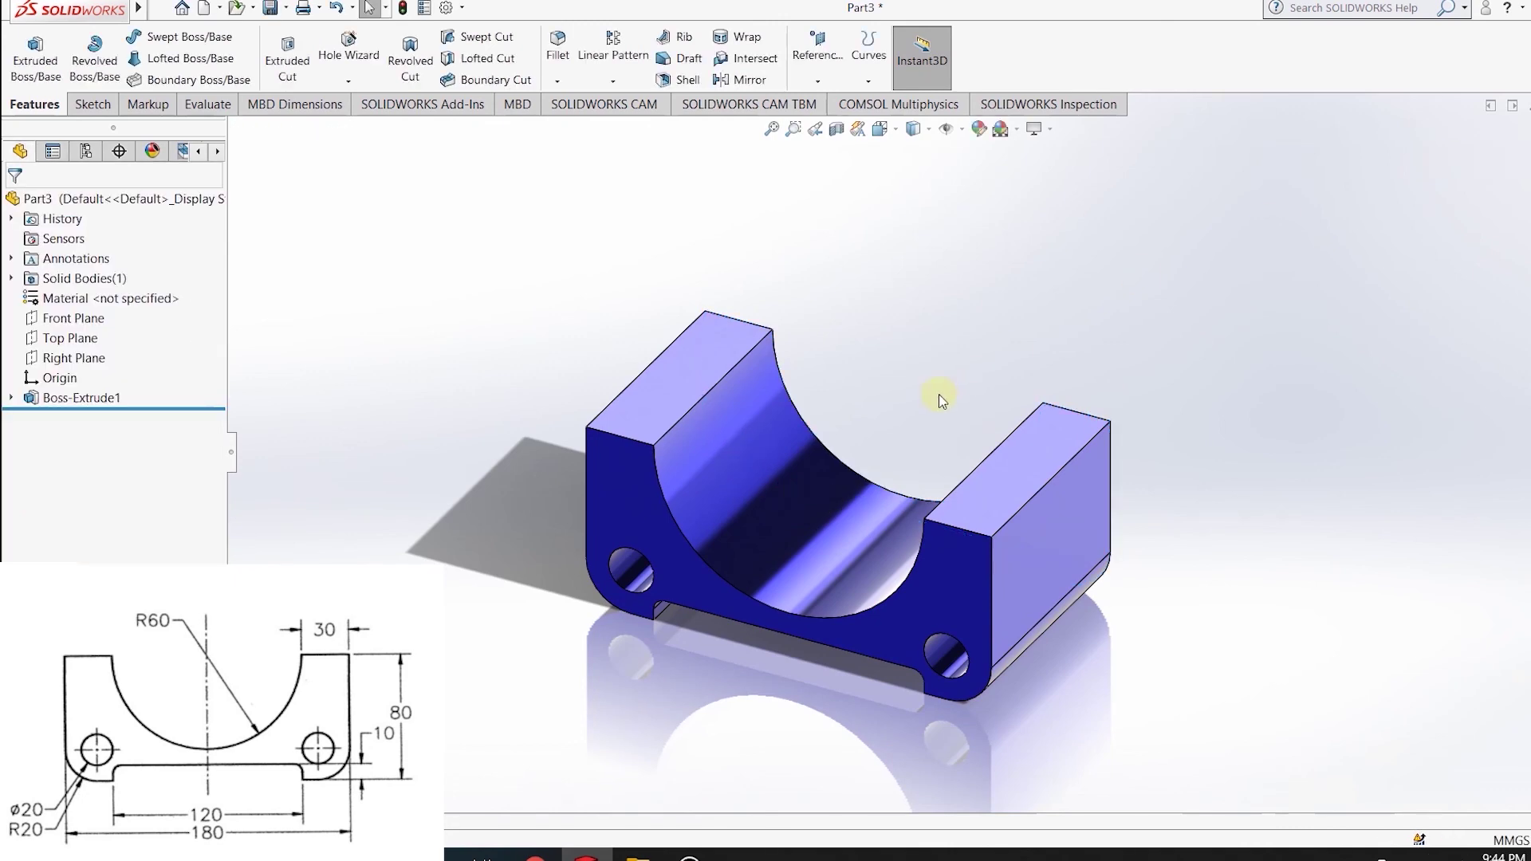
mouse_move(943, 412)
middle_mouse_down()
mouse_move(1211, 772)
mouse_move(1025, 700)
mouse_move(895, 608)
mouse_move(820, 735)
mouse_move(900, 826)
mouse_move(806, 727)
mouse_move(697, 531)
mouse_move(619, 513)
mouse_move(547, 523)
mouse_move(558, 574)
mouse_move(717, 728)
mouse_move(873, 757)
middle_mouse_up()
key("ctrl+7")
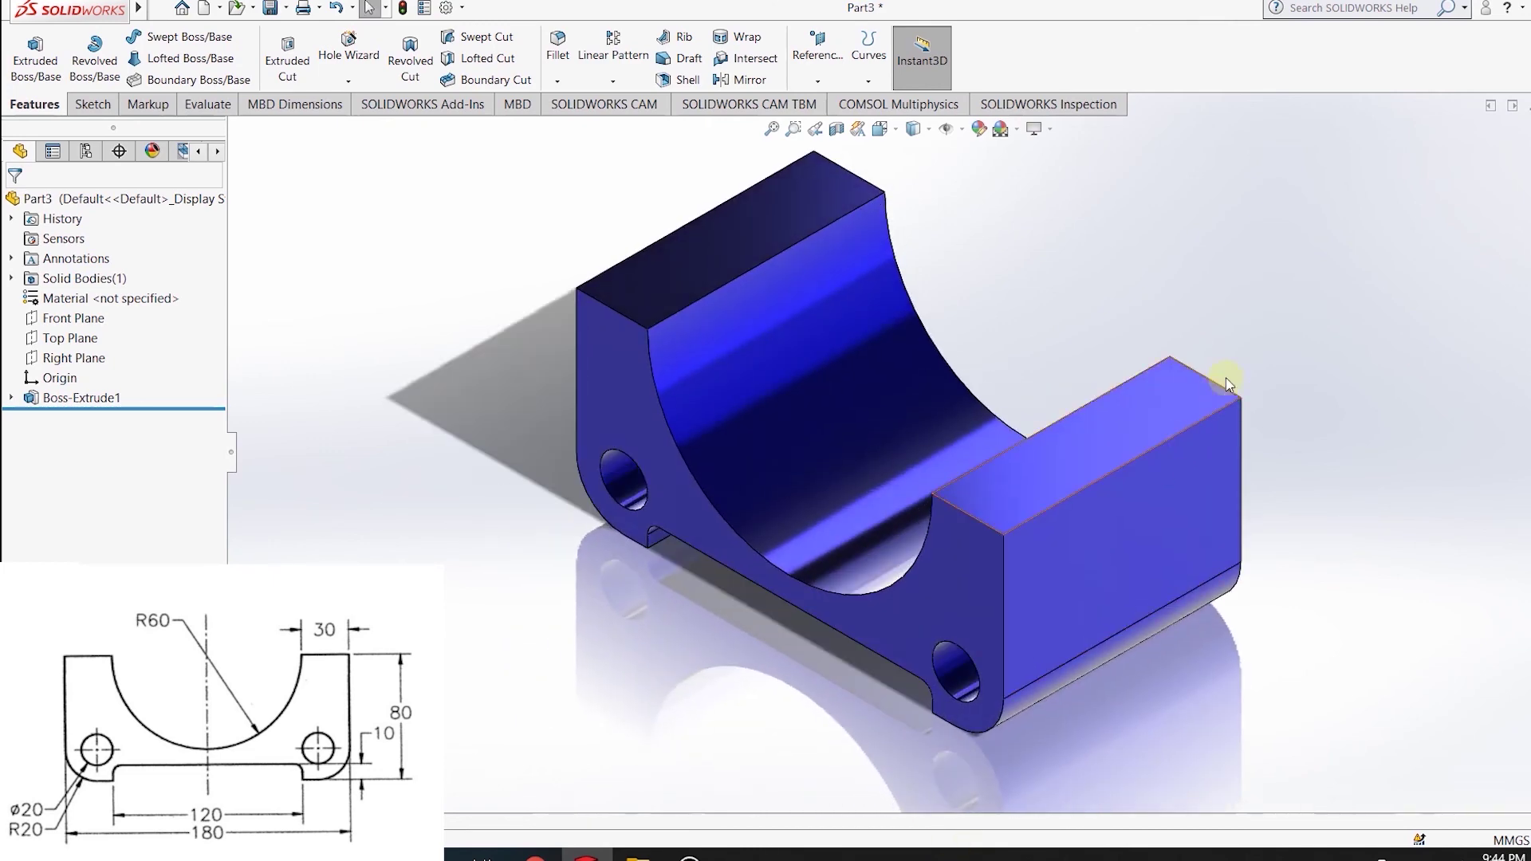